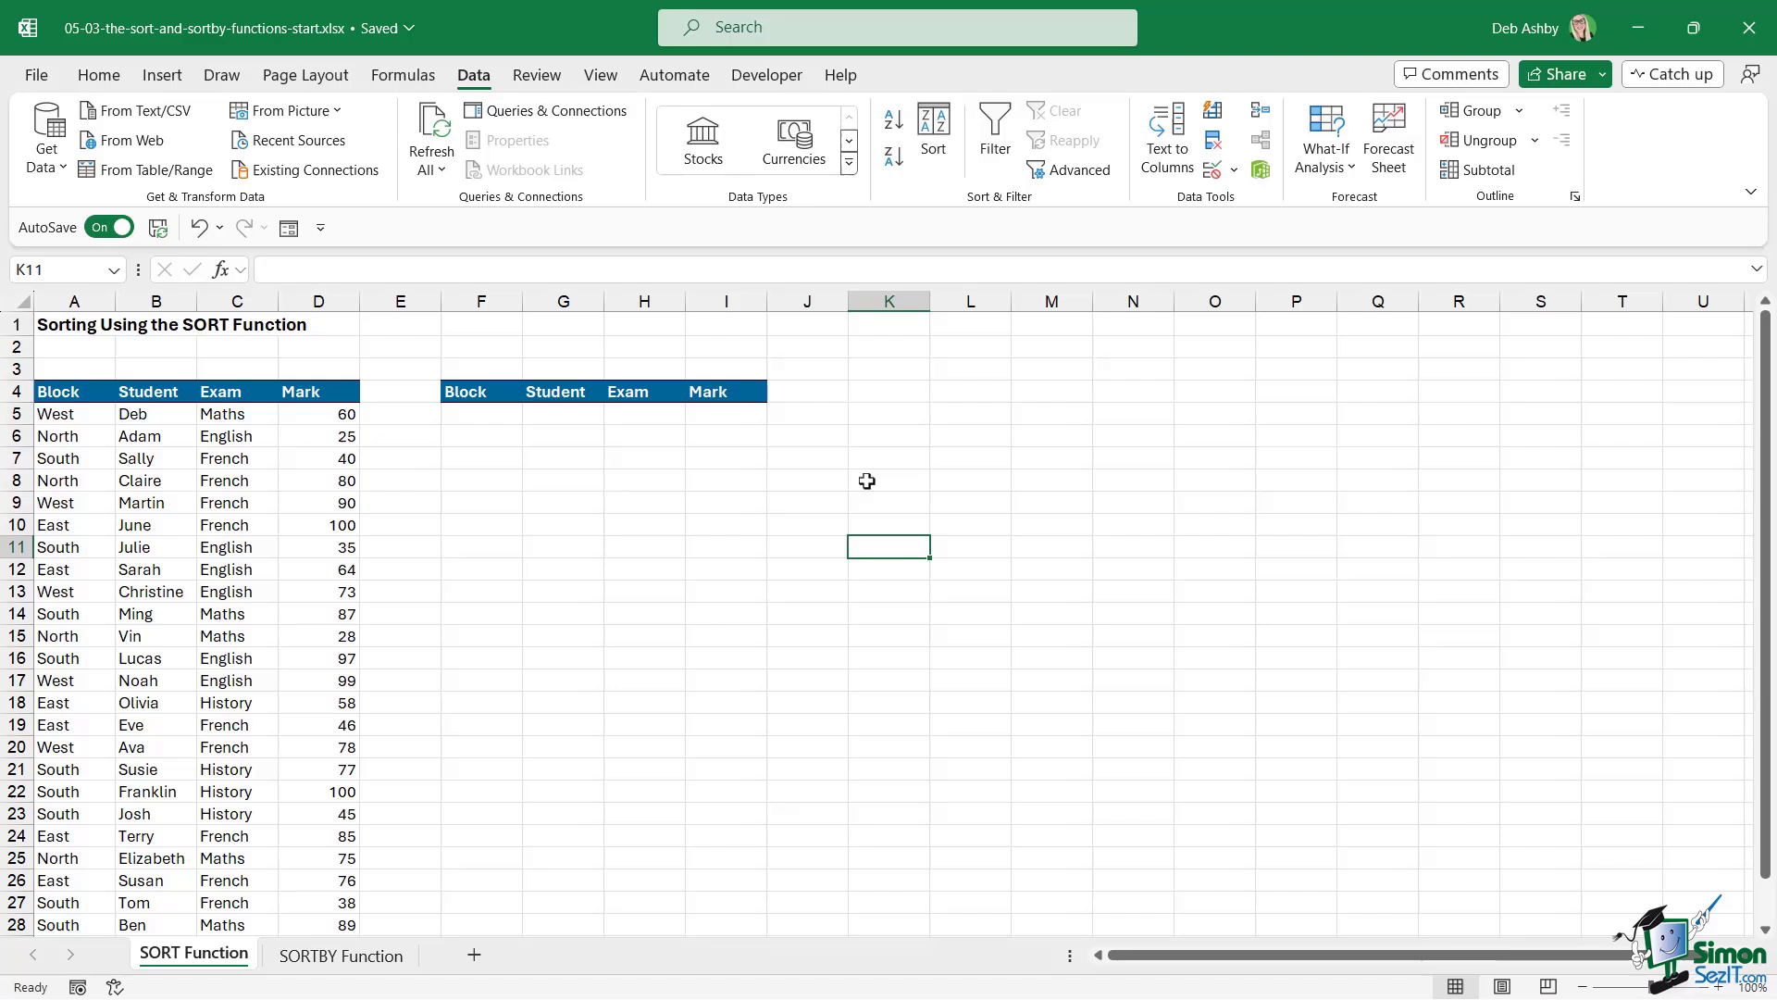
Look over the student data from the headers down, and the output table's first cell.
{"action": "left_click", "coordinate": [228, 463]}
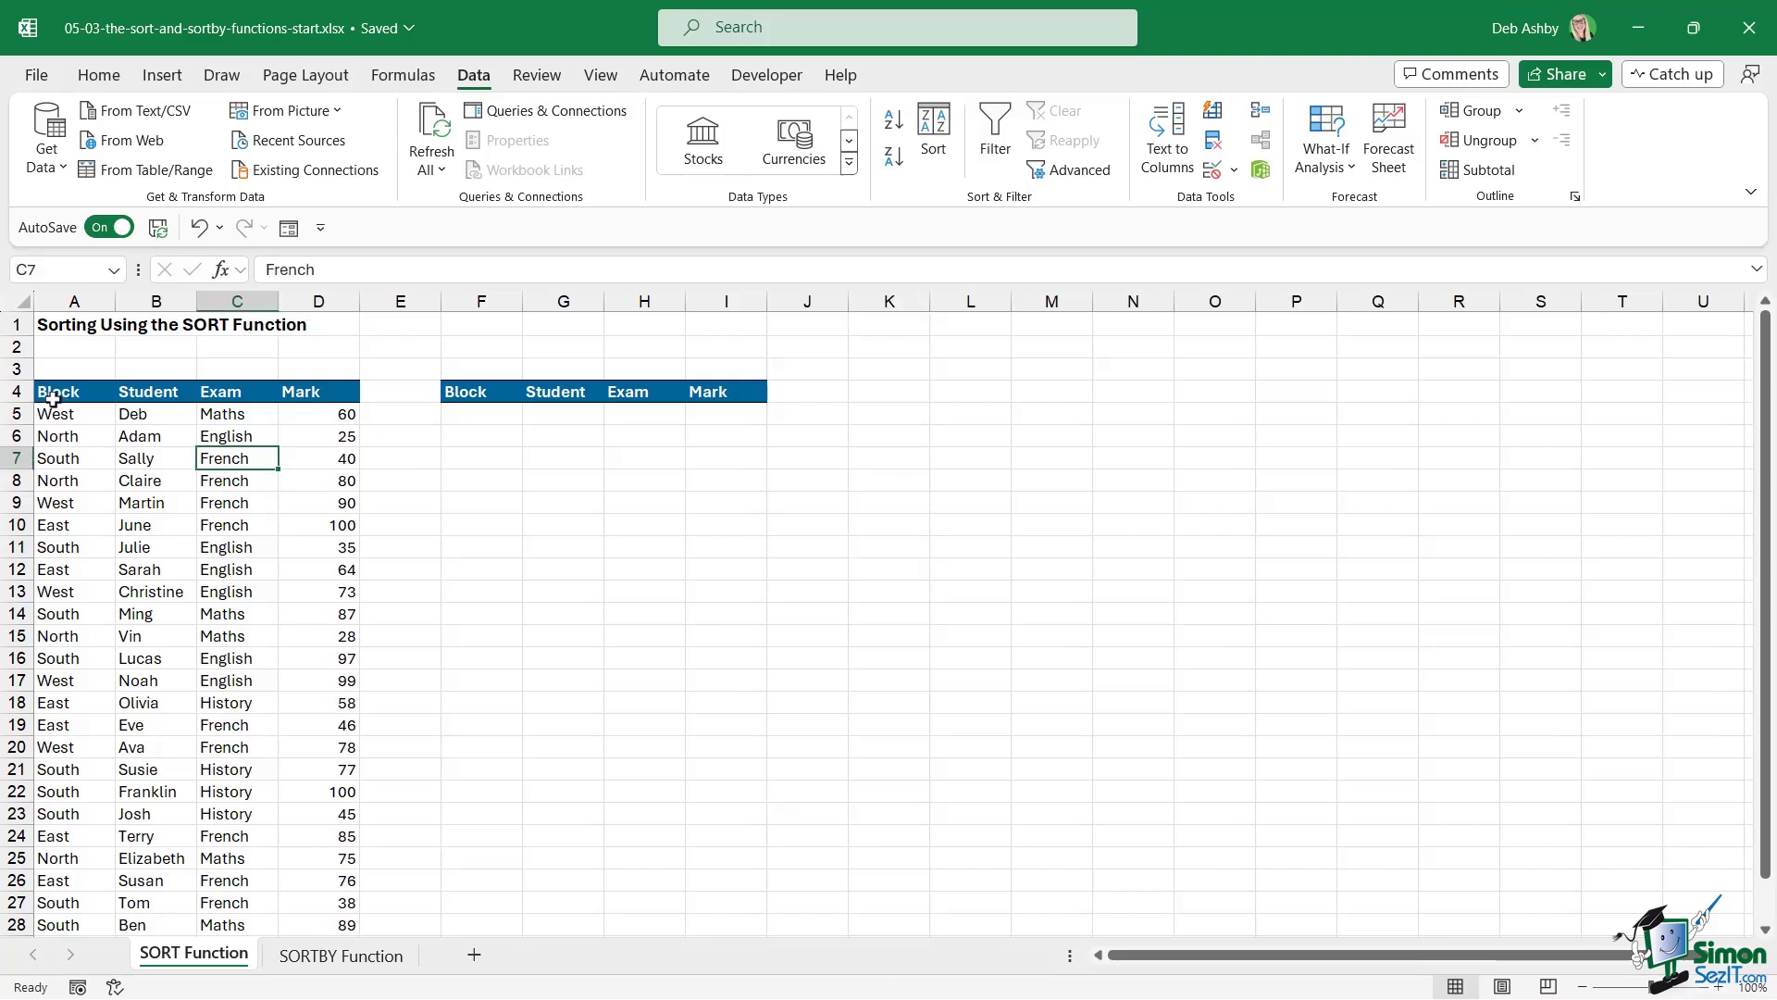
{"action": "left_click_drag", "start_coordinate": [52, 399], "coordinate": [306, 746]}
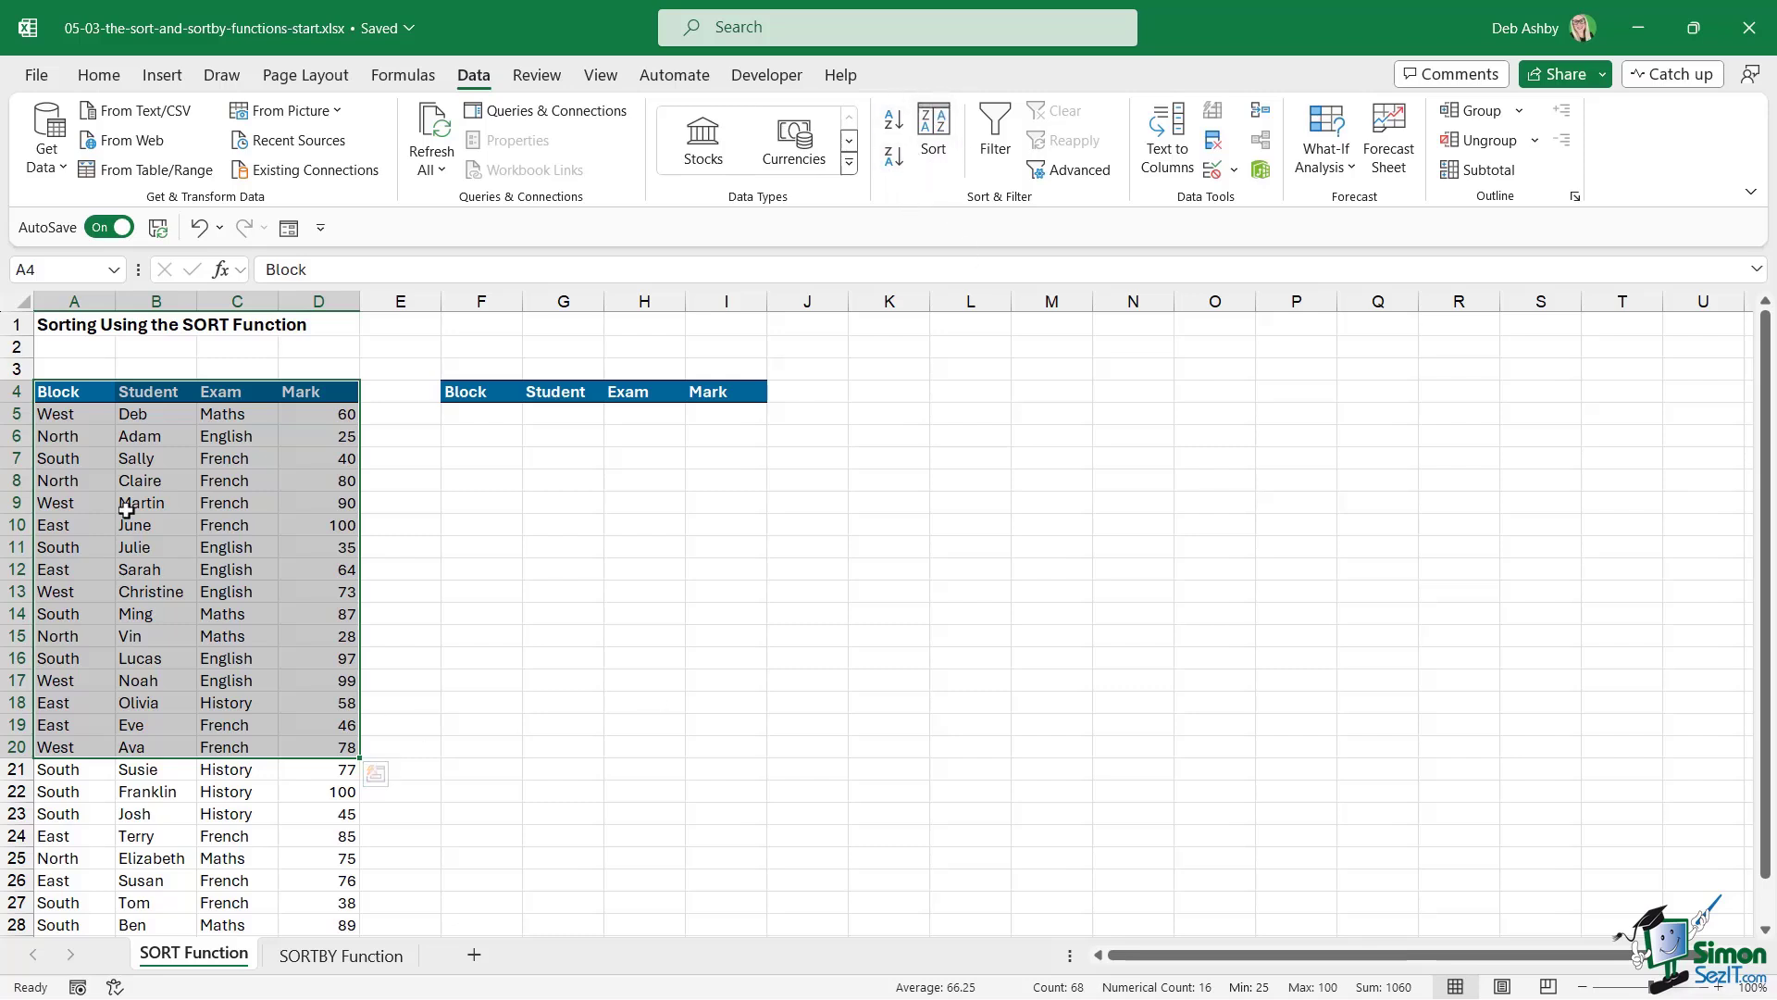
{"action": "left_click", "coordinate": [139, 481]}
{"action": "left_click_drag", "start_coordinate": [56, 392], "coordinate": [314, 838]}
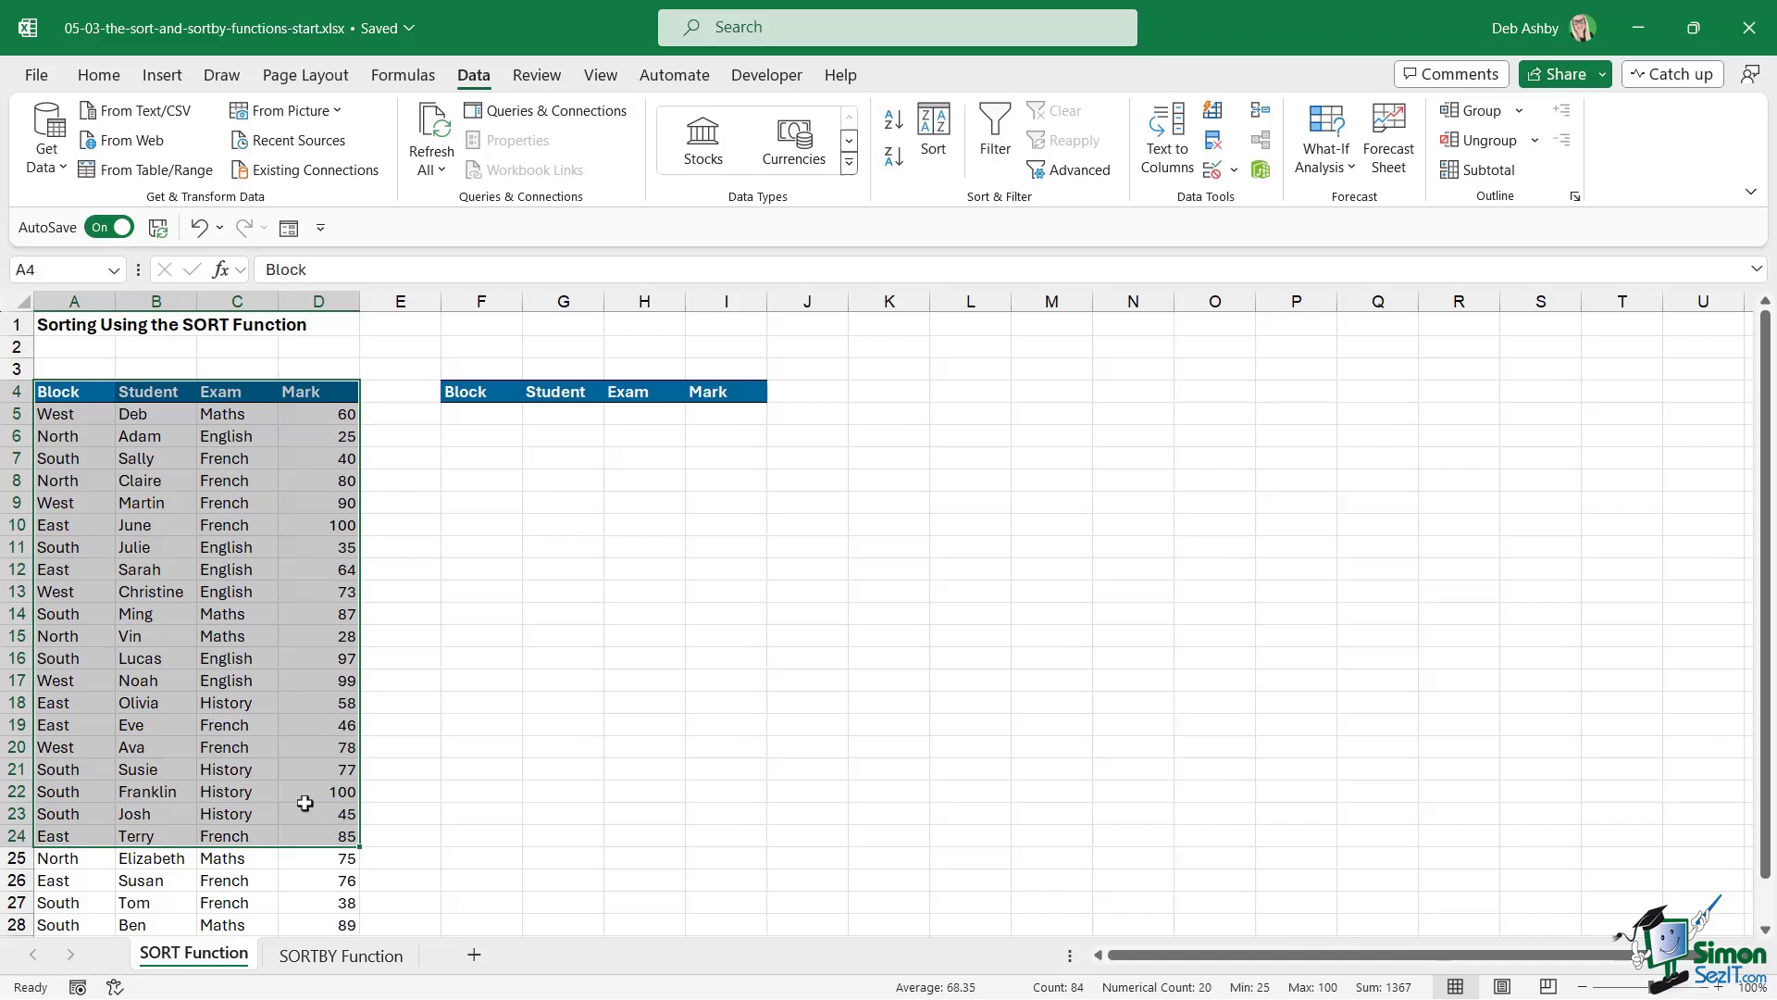
{"action": "left_click", "coordinate": [151, 547]}
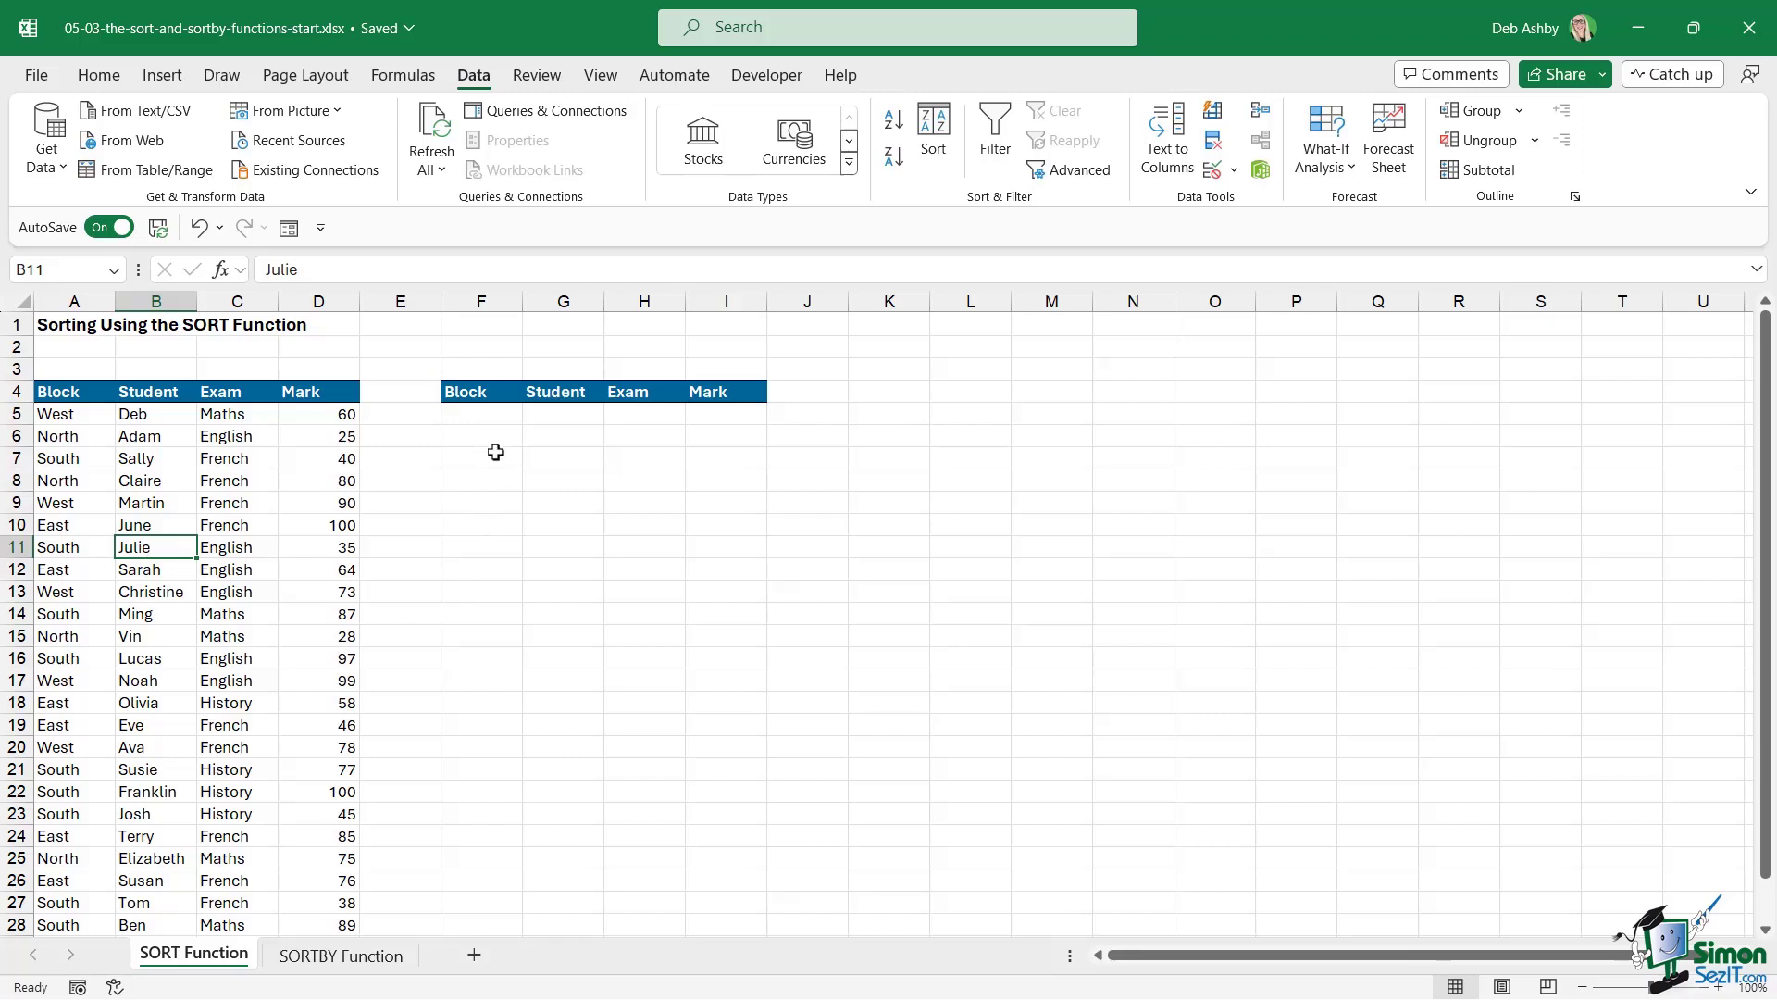
{"action": "left_click", "coordinate": [498, 417]}
{"action": "left_click", "coordinate": [988, 394]}
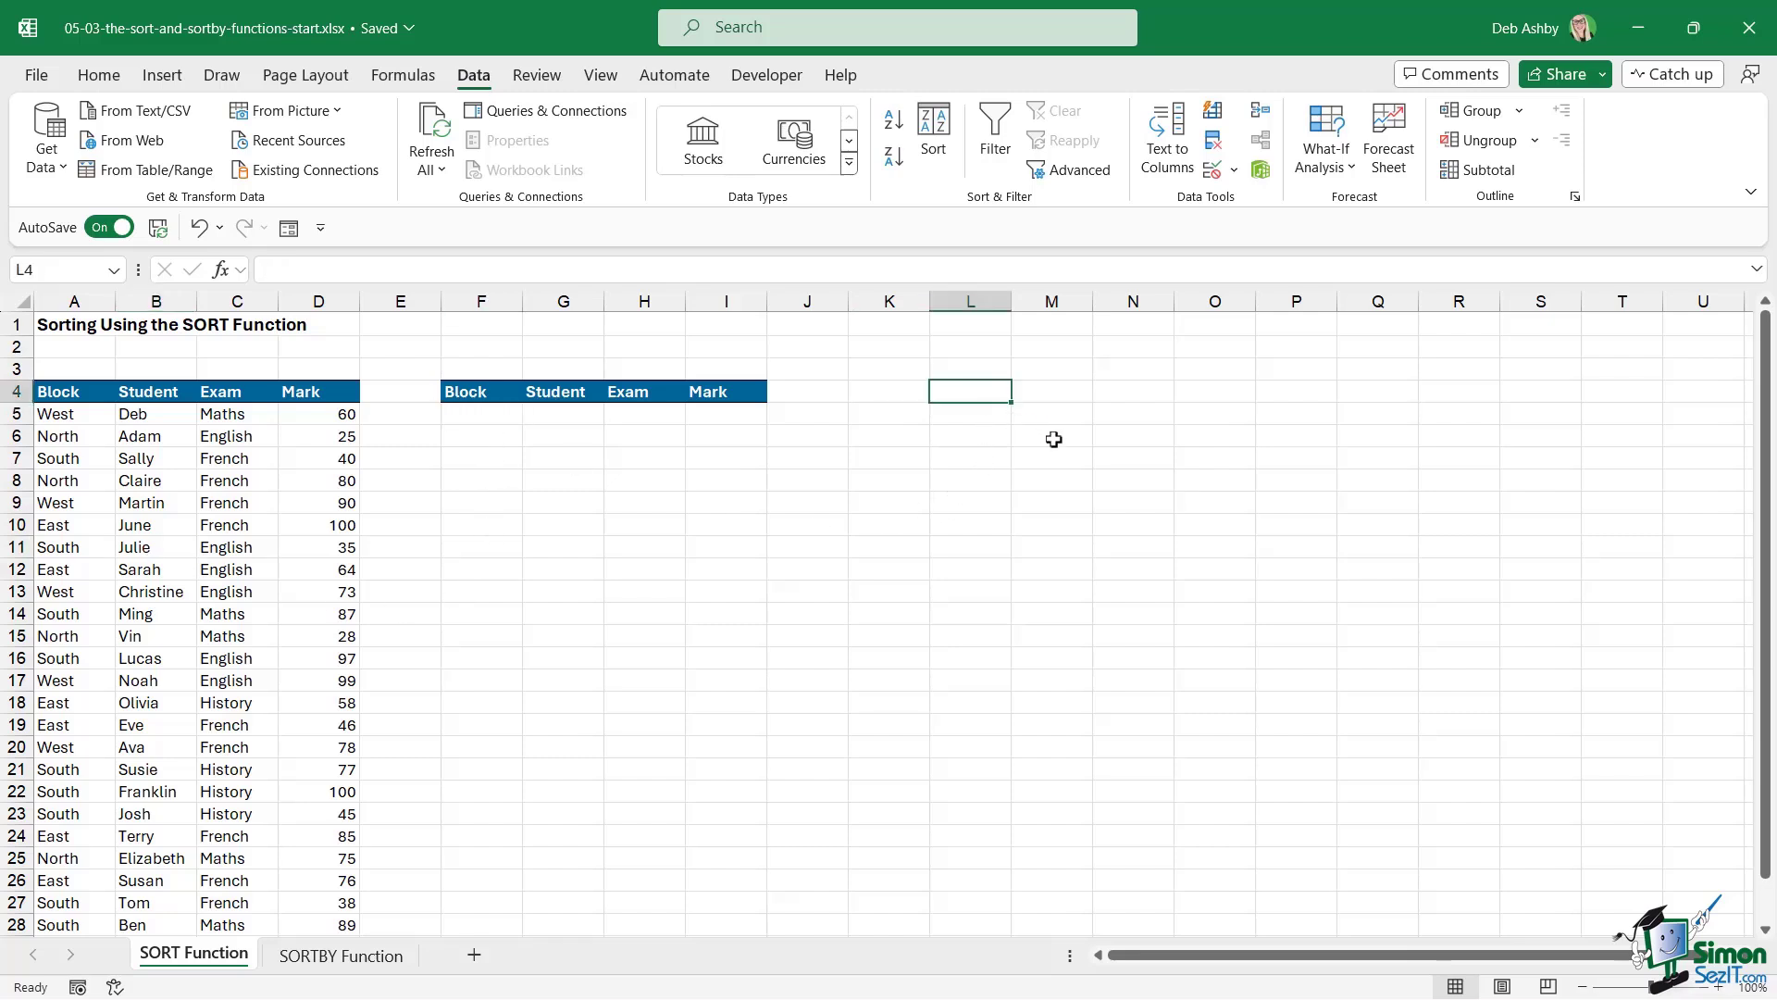
{"action": "left_click", "coordinate": [807, 524]}
{"action": "left_click", "coordinate": [1046, 635]}
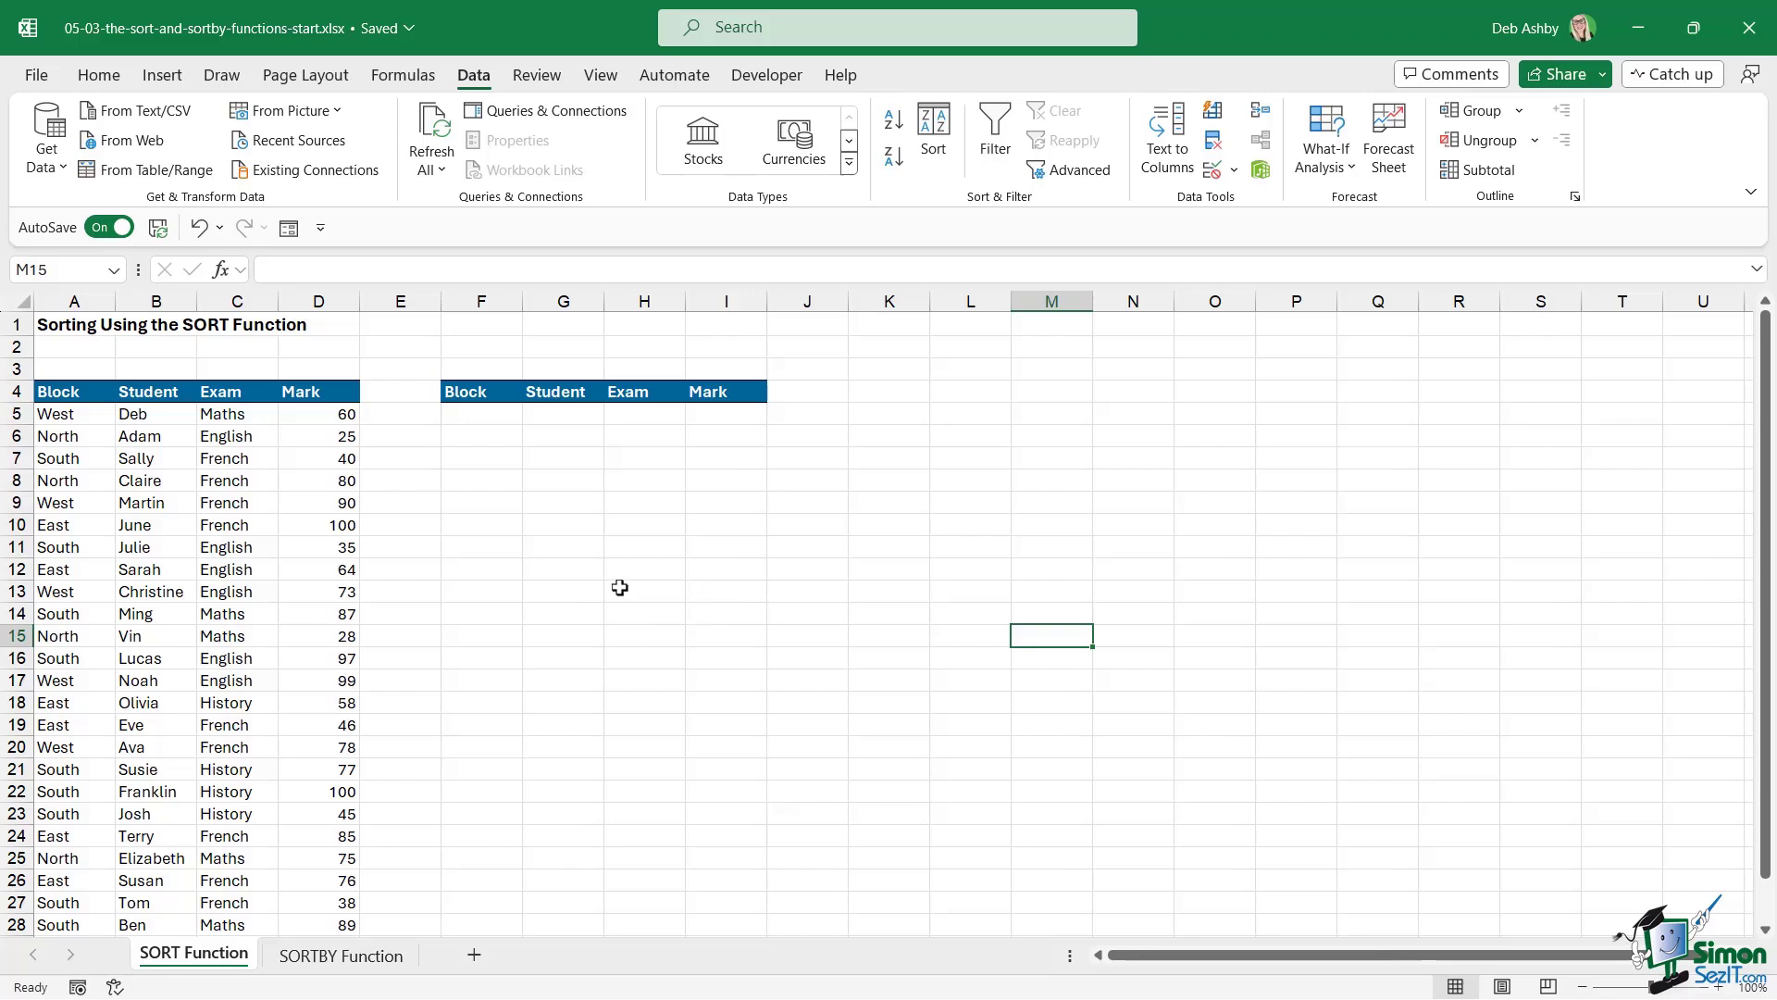
Enter =SORT(A5:D29) in F5 to spill all student rows sorted by Block.
{"action": "left_click", "coordinate": [481, 413]}
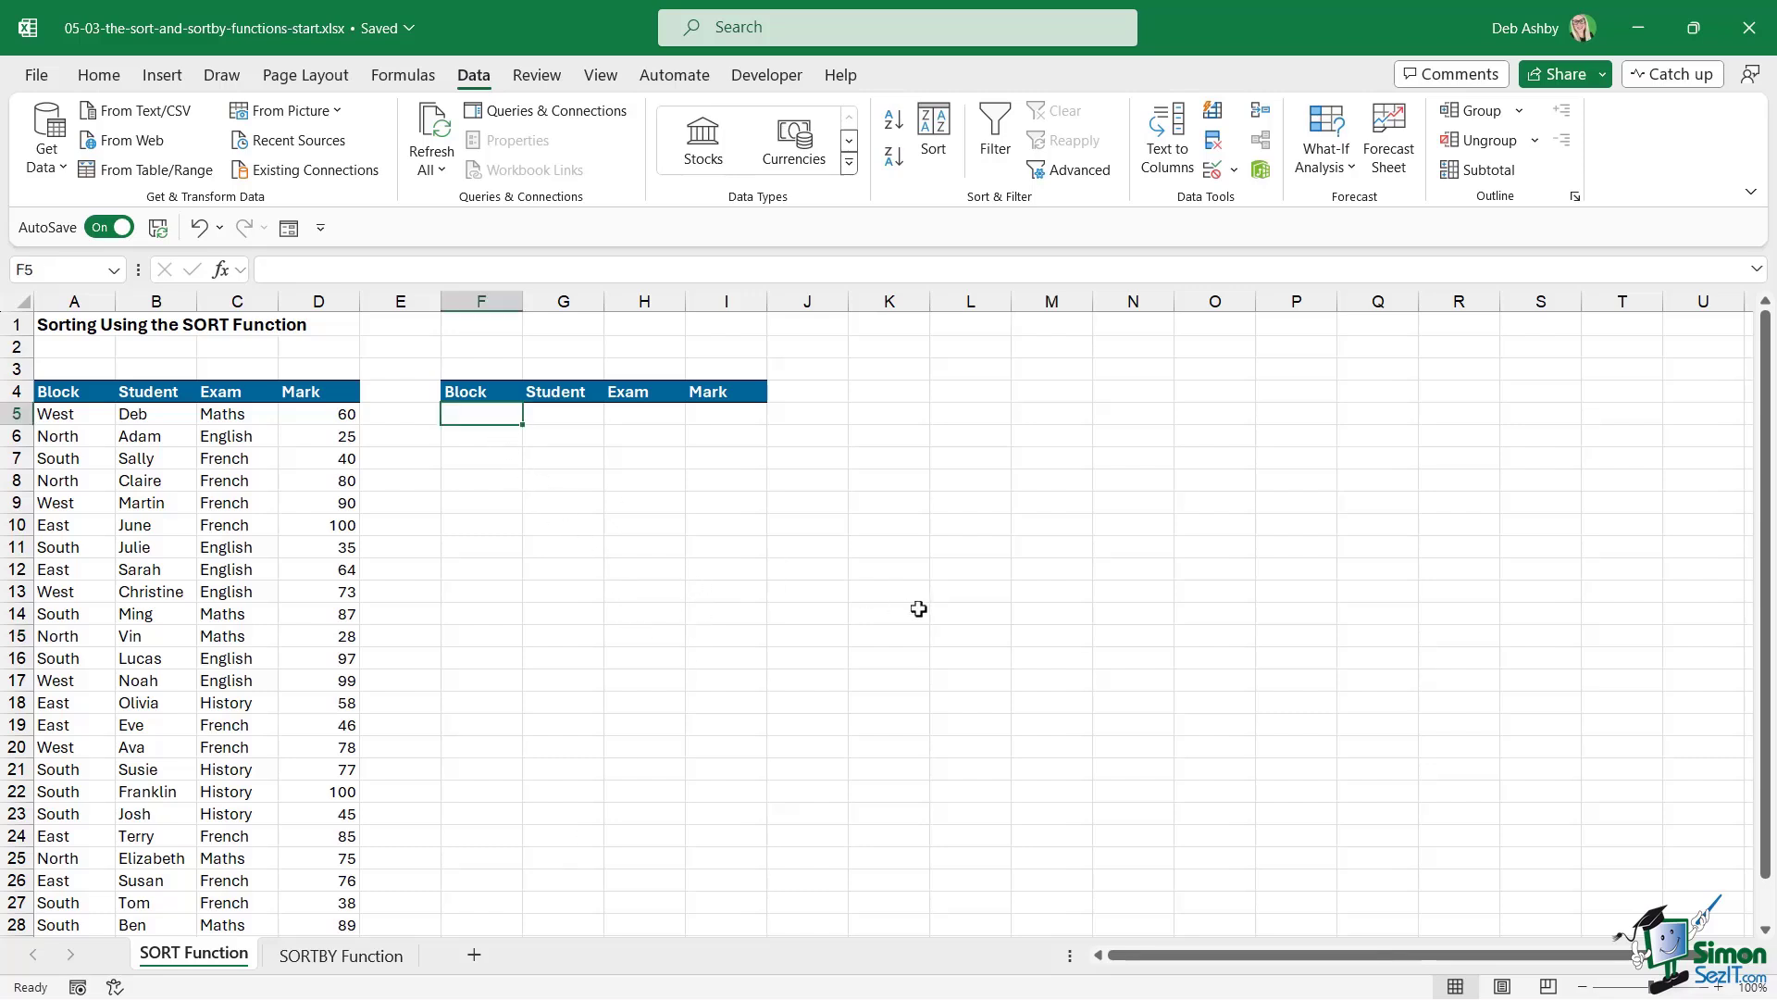
{"action": "type", "text": "=SORT("}
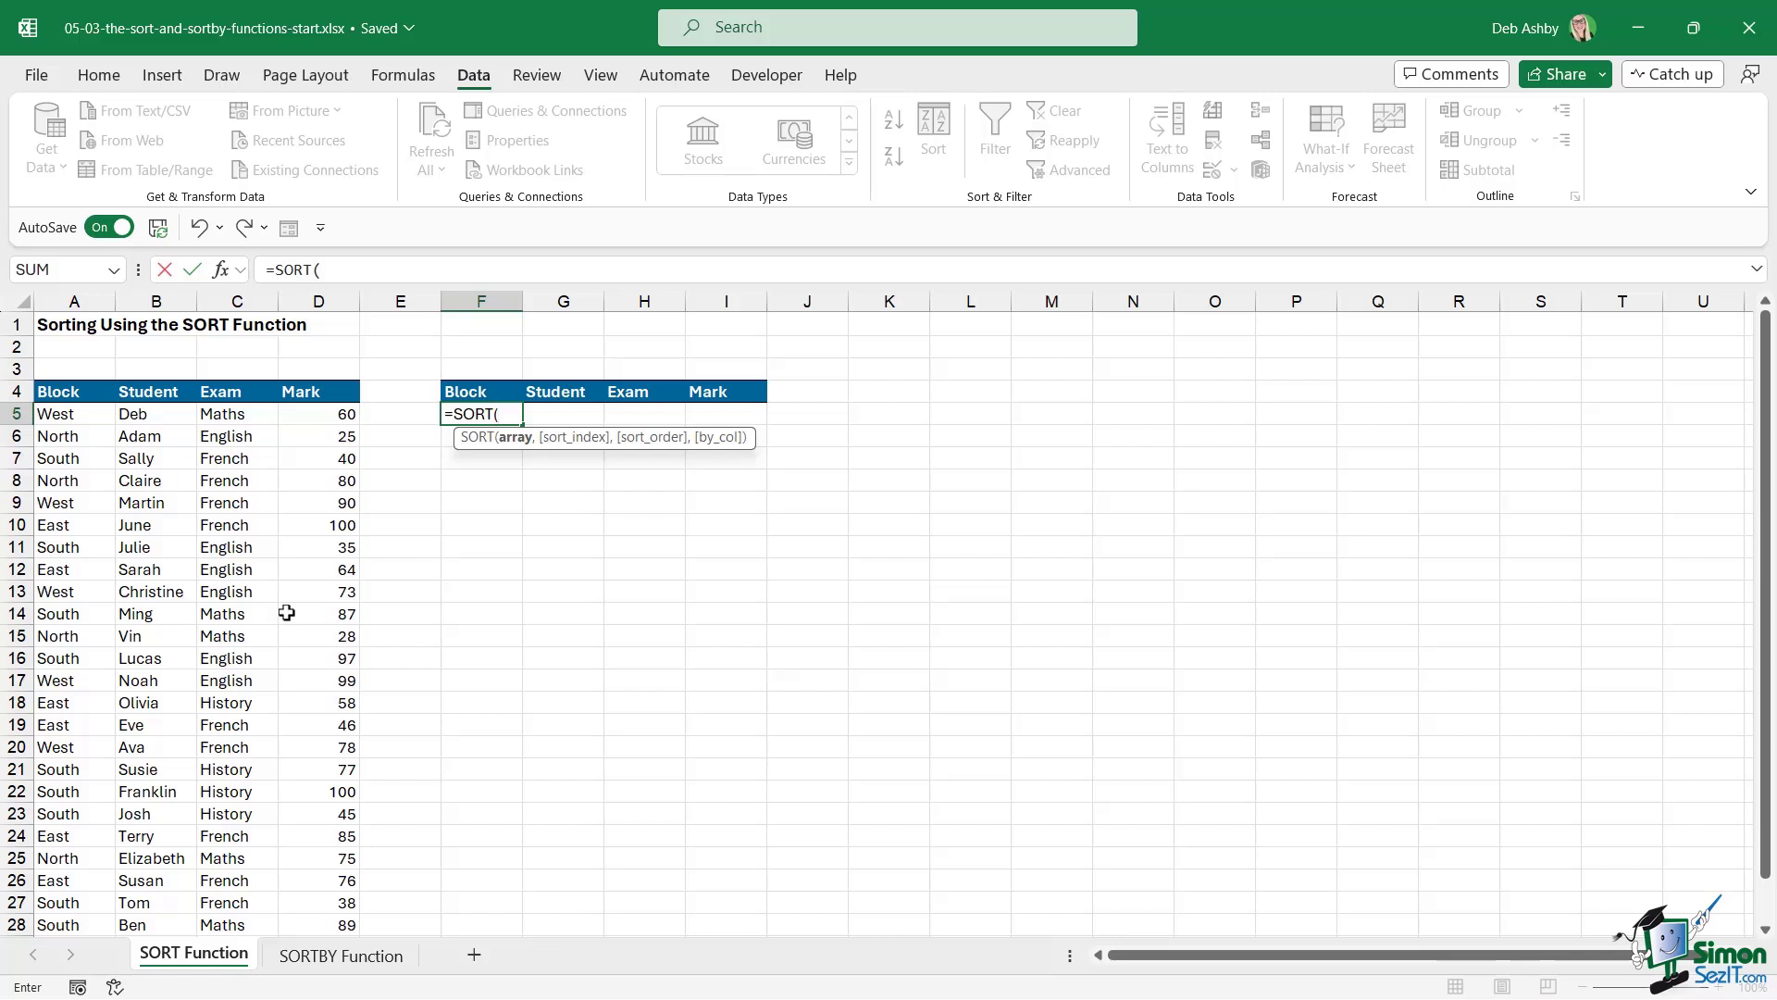
{"action": "left_click_drag", "start_coordinate": [139, 408], "coordinate": [247, 681]}
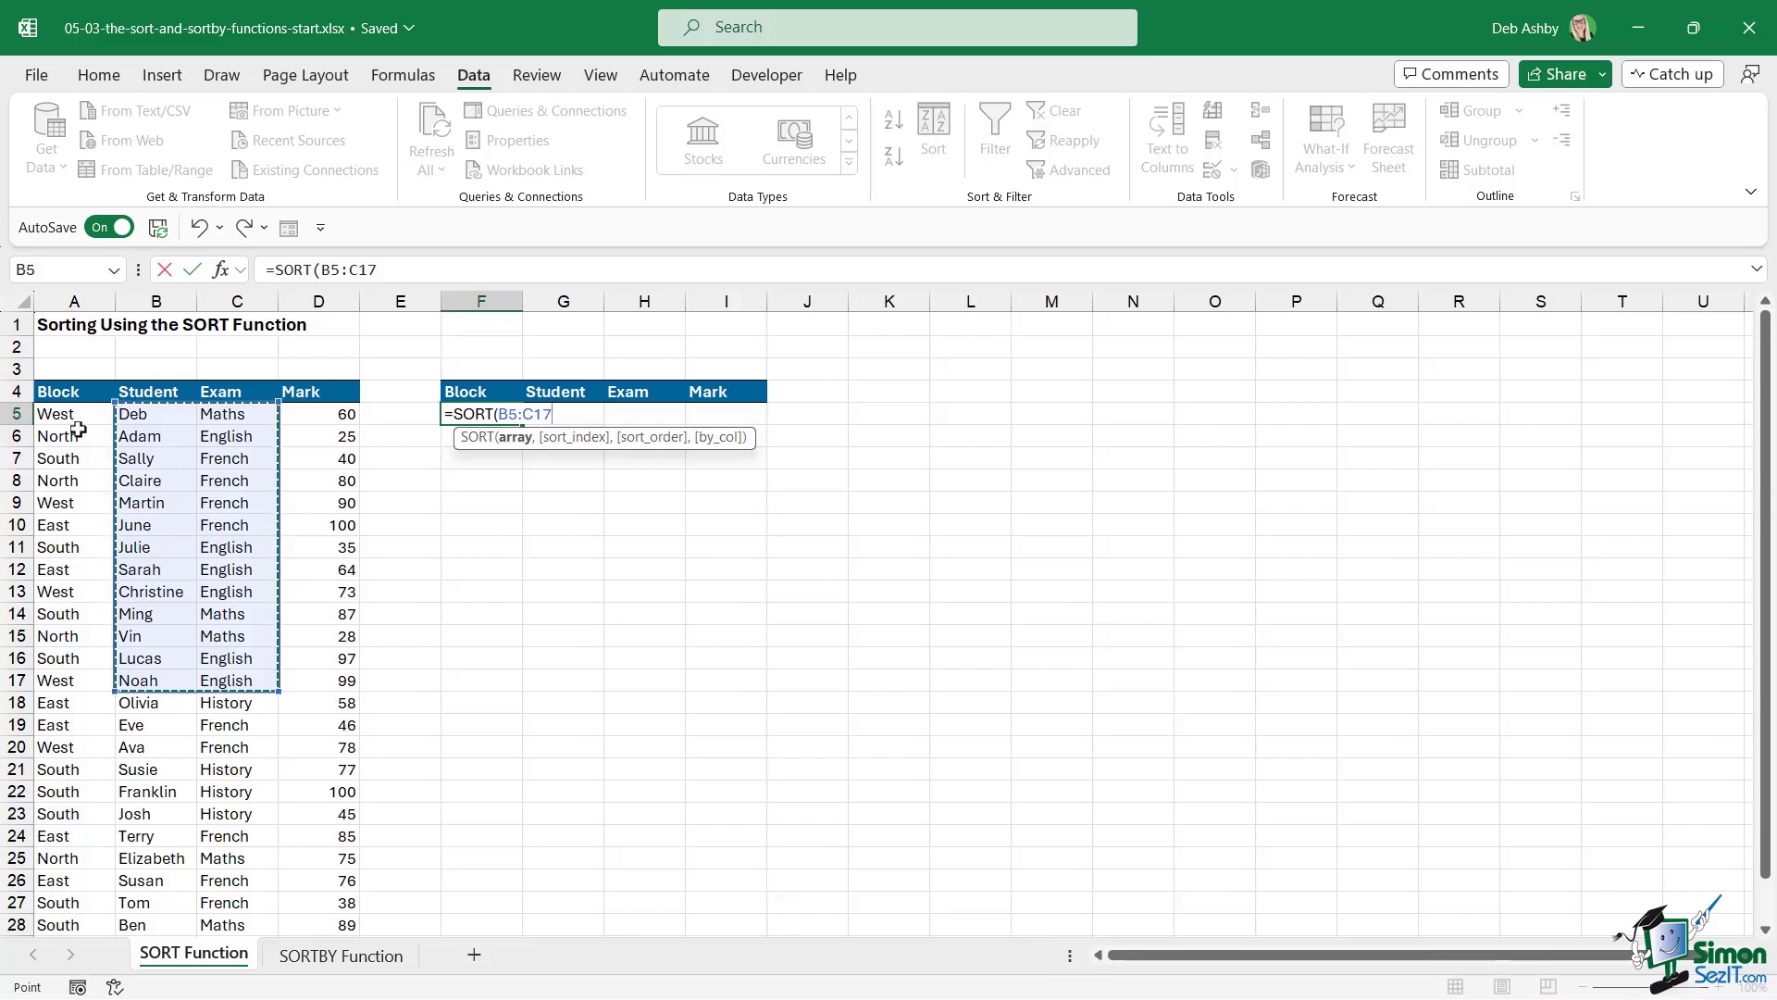
{"action": "left_click_drag", "start_coordinate": [61, 419], "coordinate": [323, 421]}
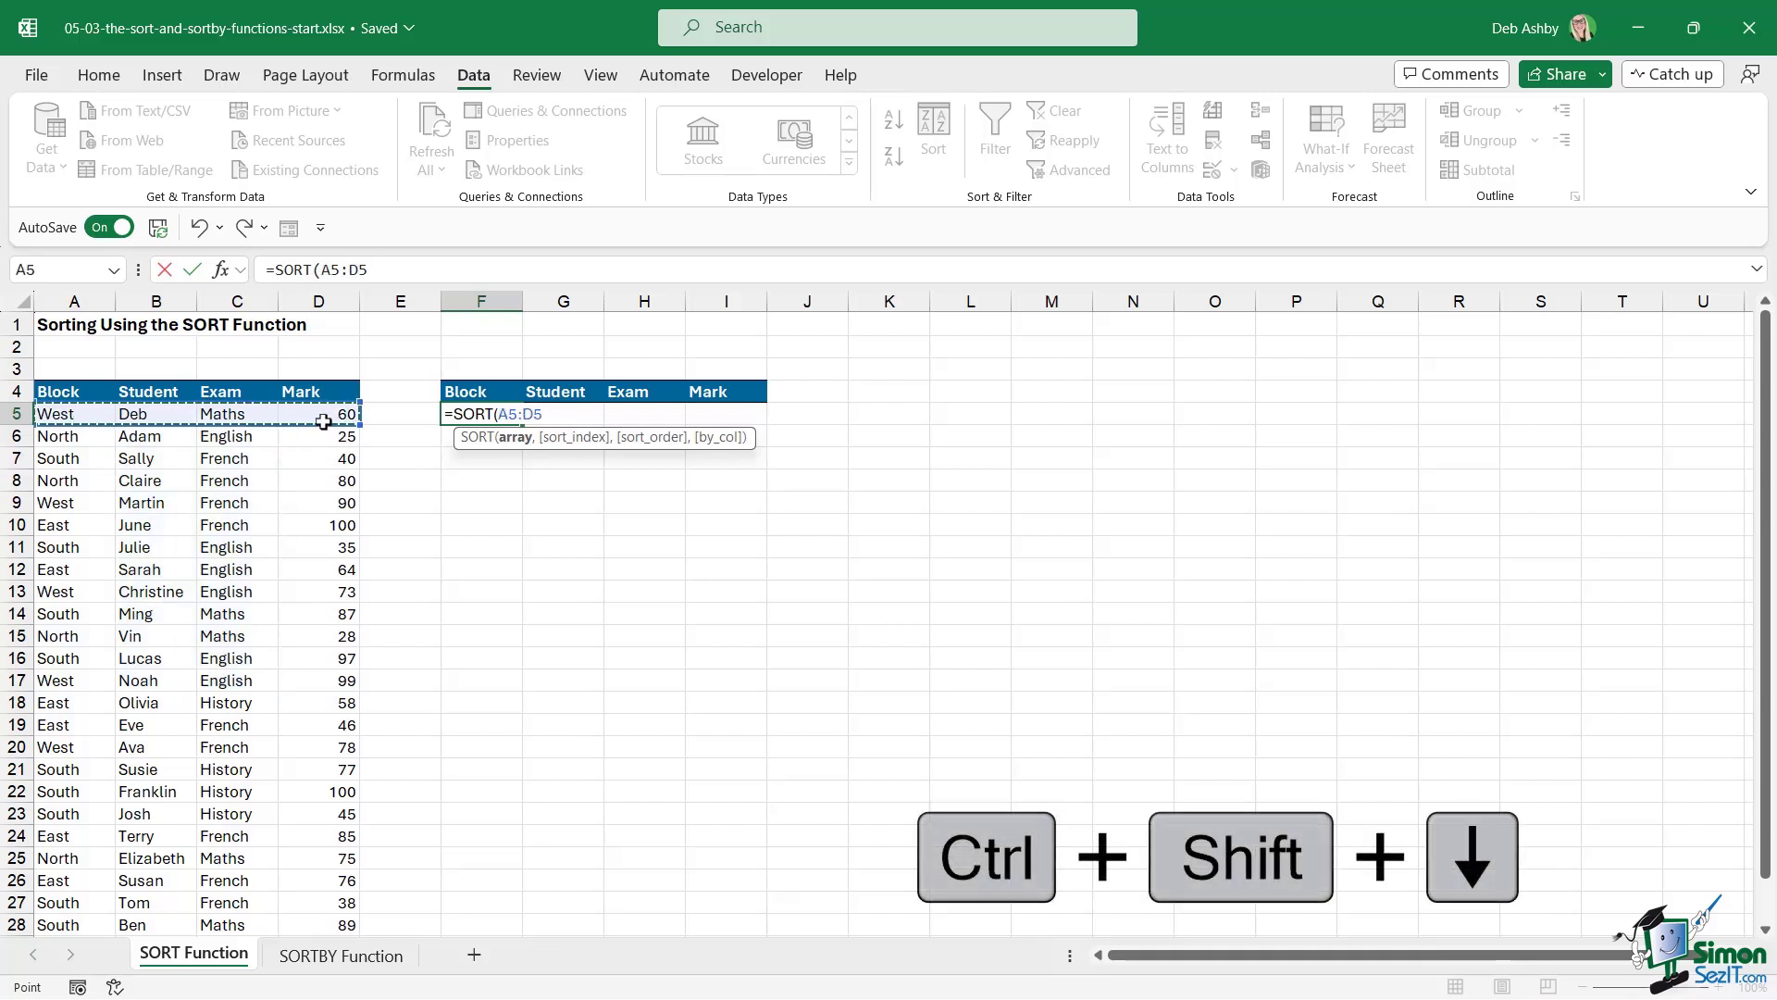
{"action": "key", "text": "ctrl+shift+Down"}
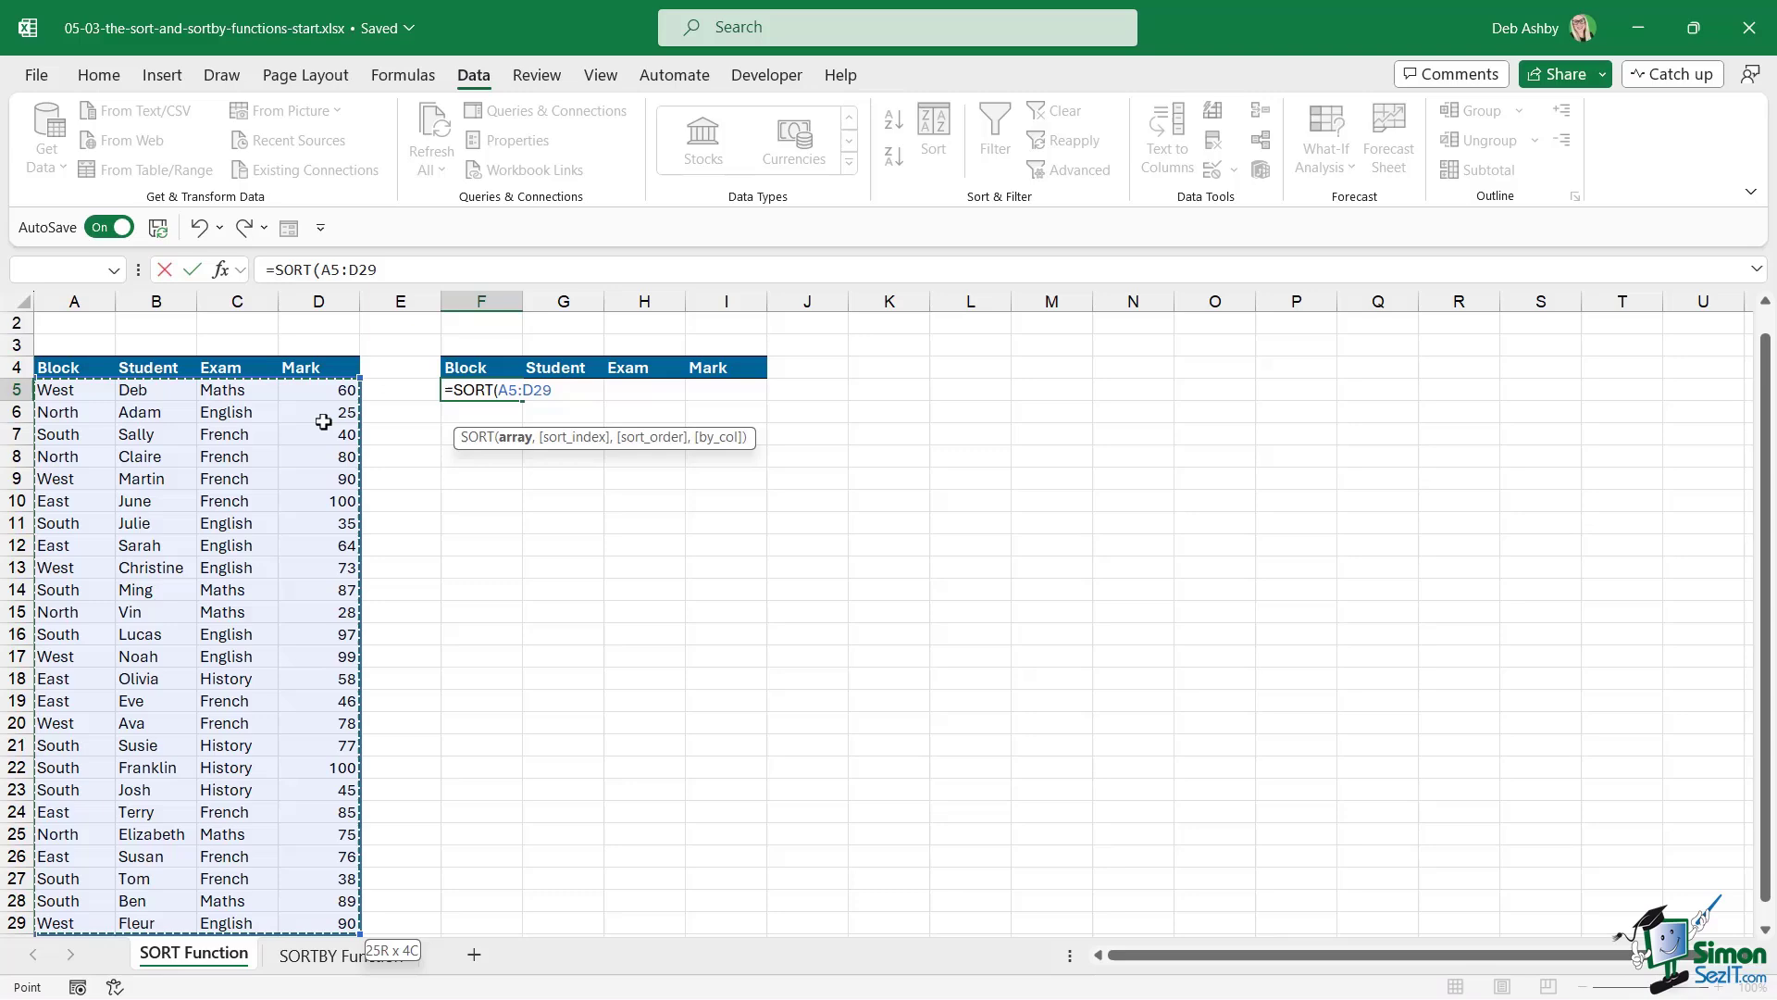
{"action": "type", "text": ")"}
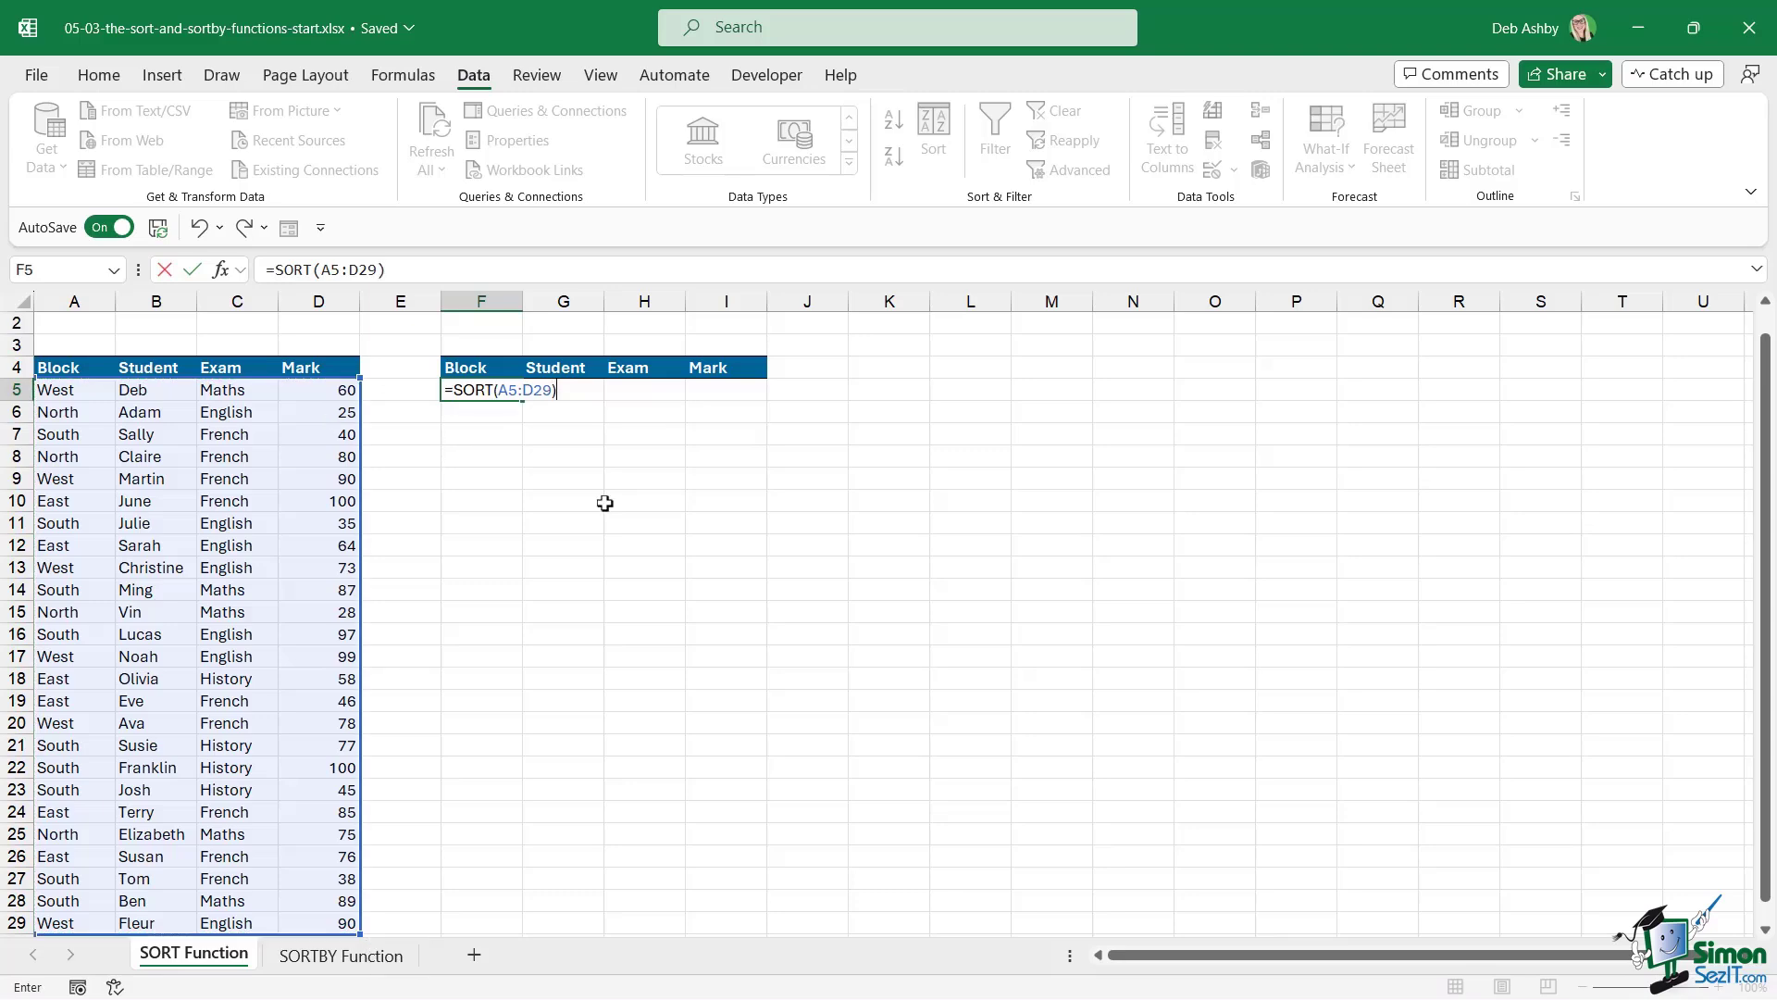
{"action": "key", "text": "Return"}
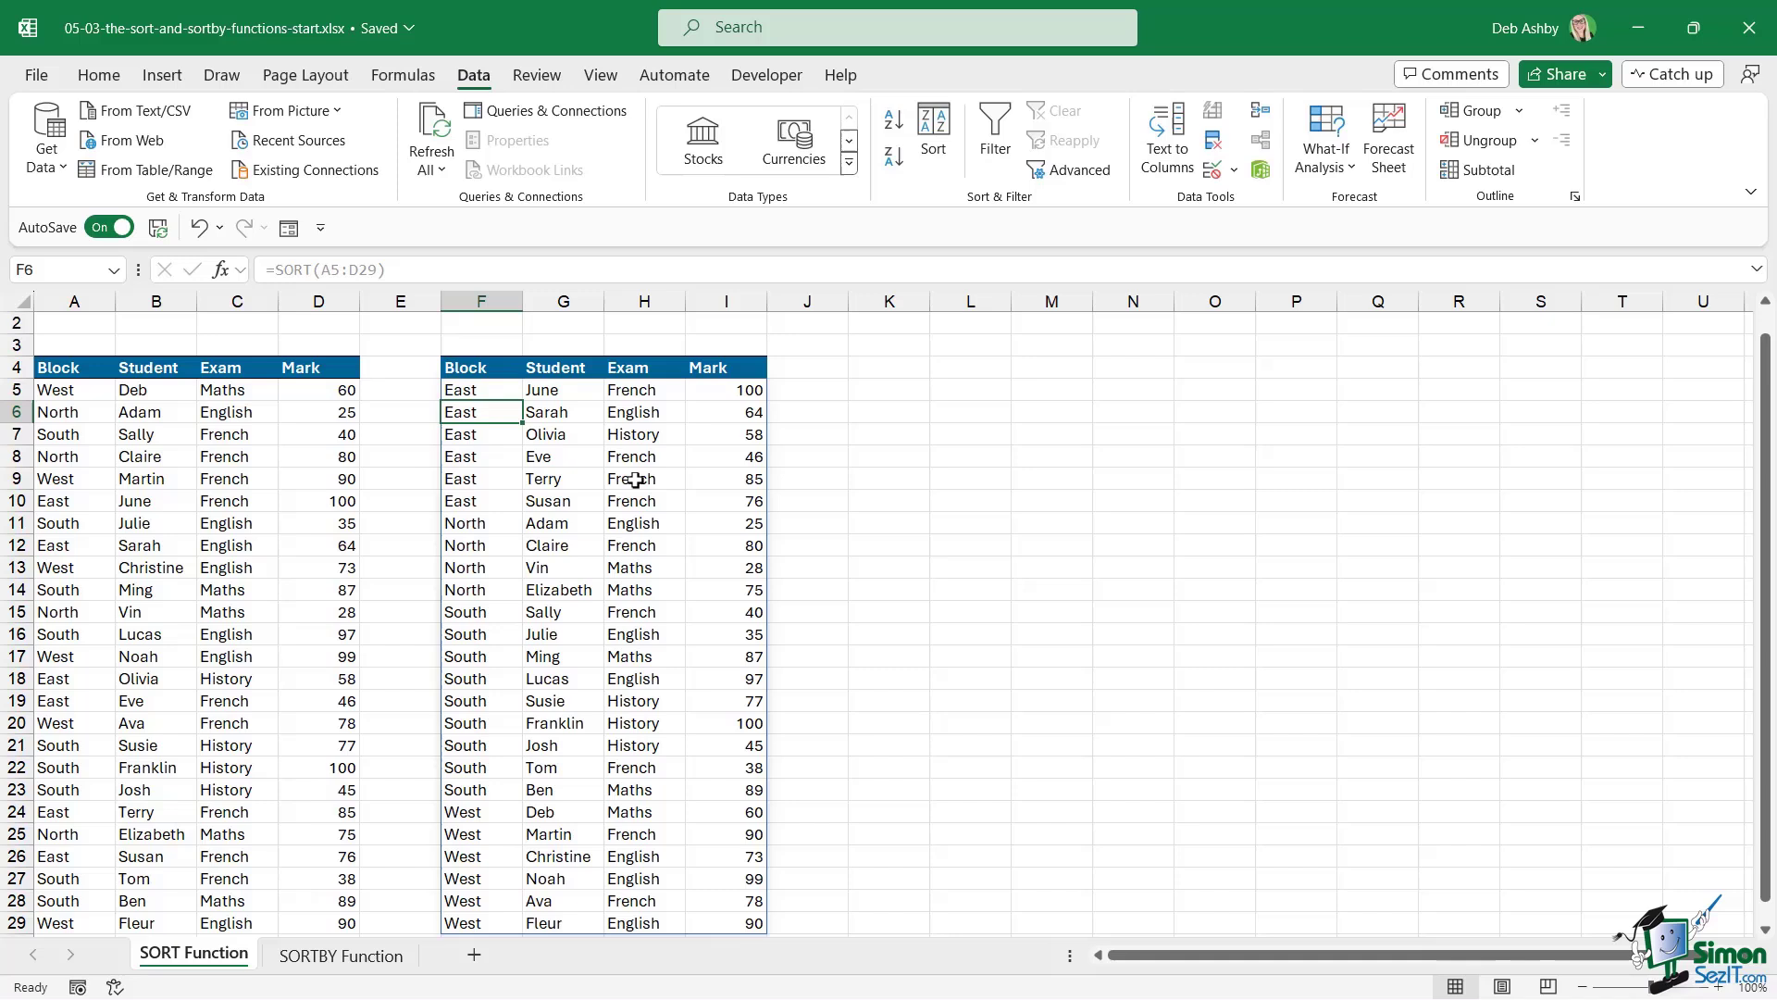
{"action": "left_click", "coordinate": [492, 390]}
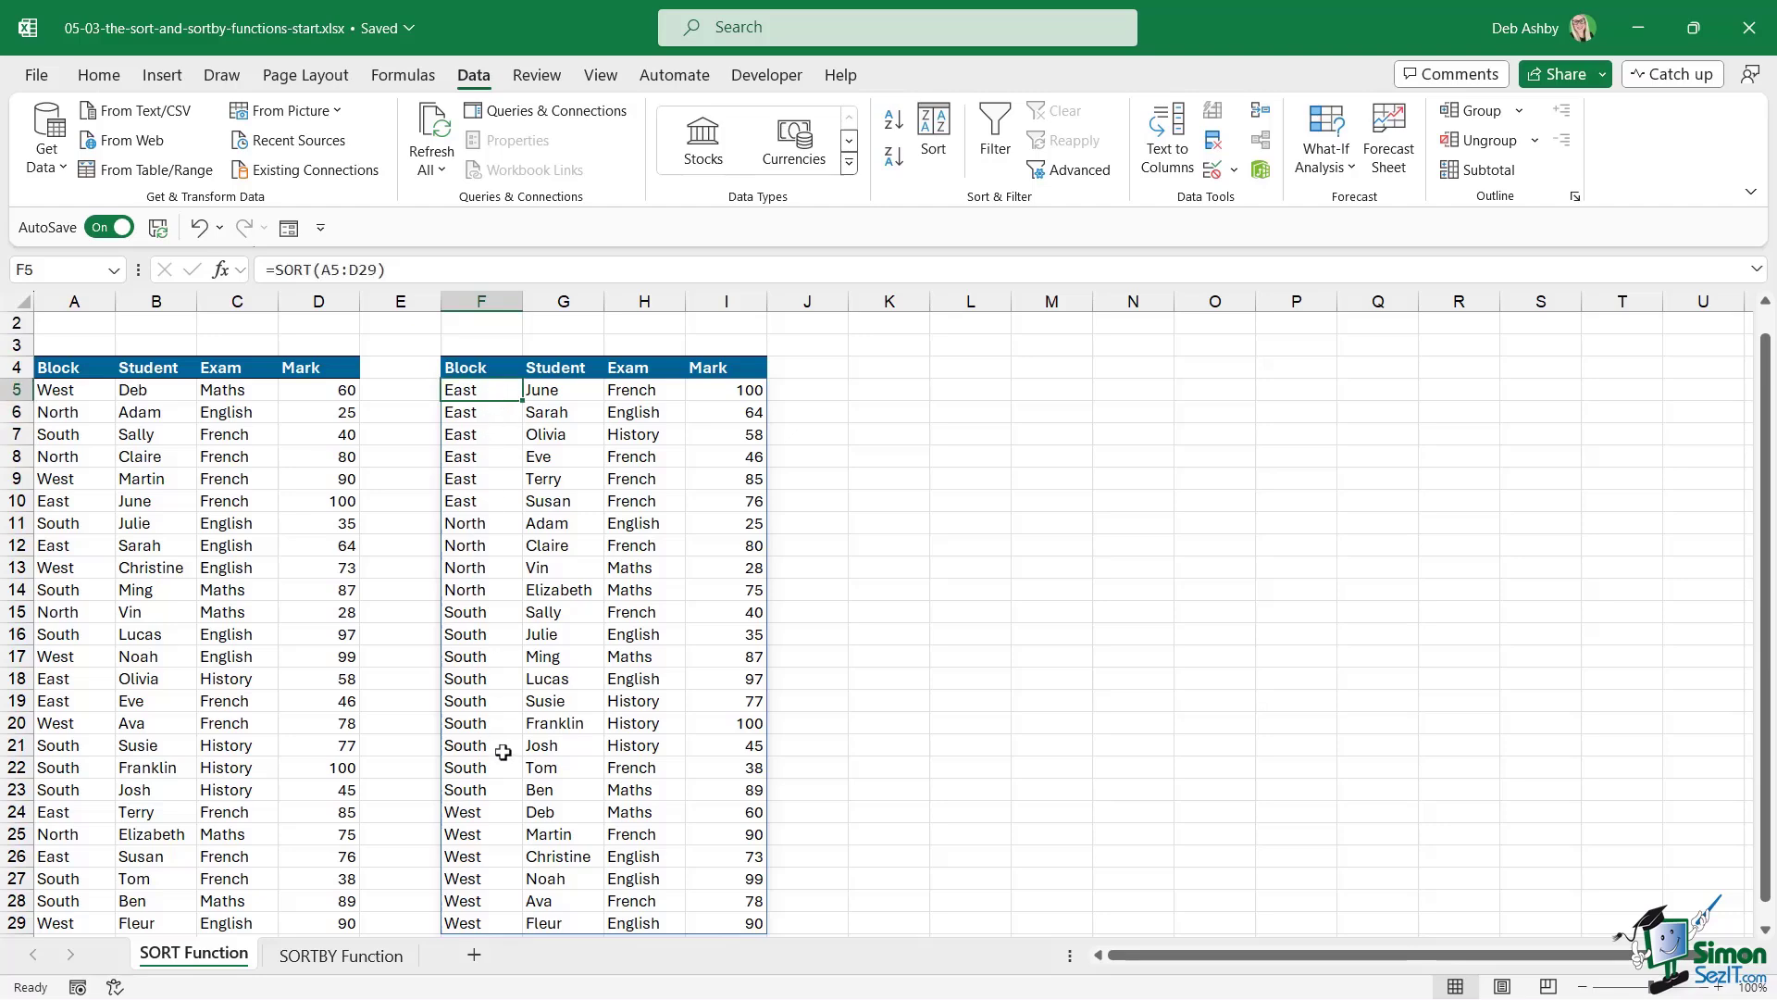
{"action": "scroll", "coordinate": [512, 745], "scroll_direction": "down", "scroll_amount": 2}
{"action": "scroll", "coordinate": [511, 745], "scroll_direction": "up", "scroll_amount": 3}
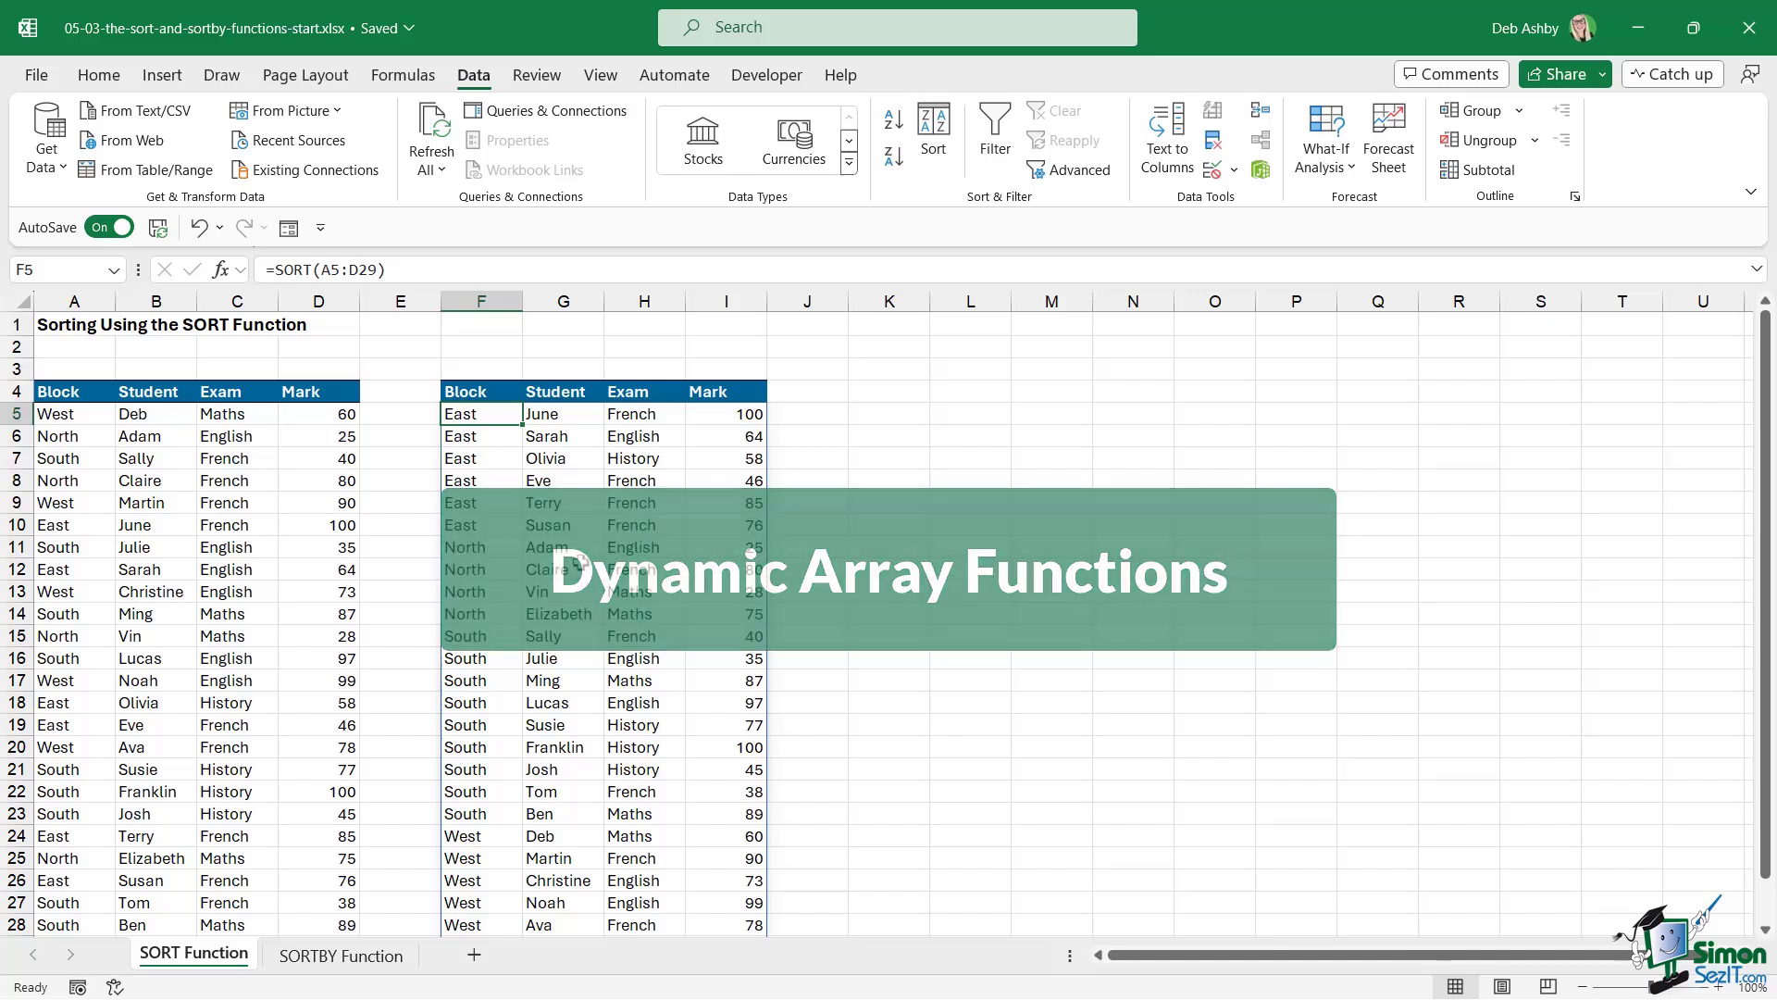
{"action": "left_click", "coordinate": [592, 550]}
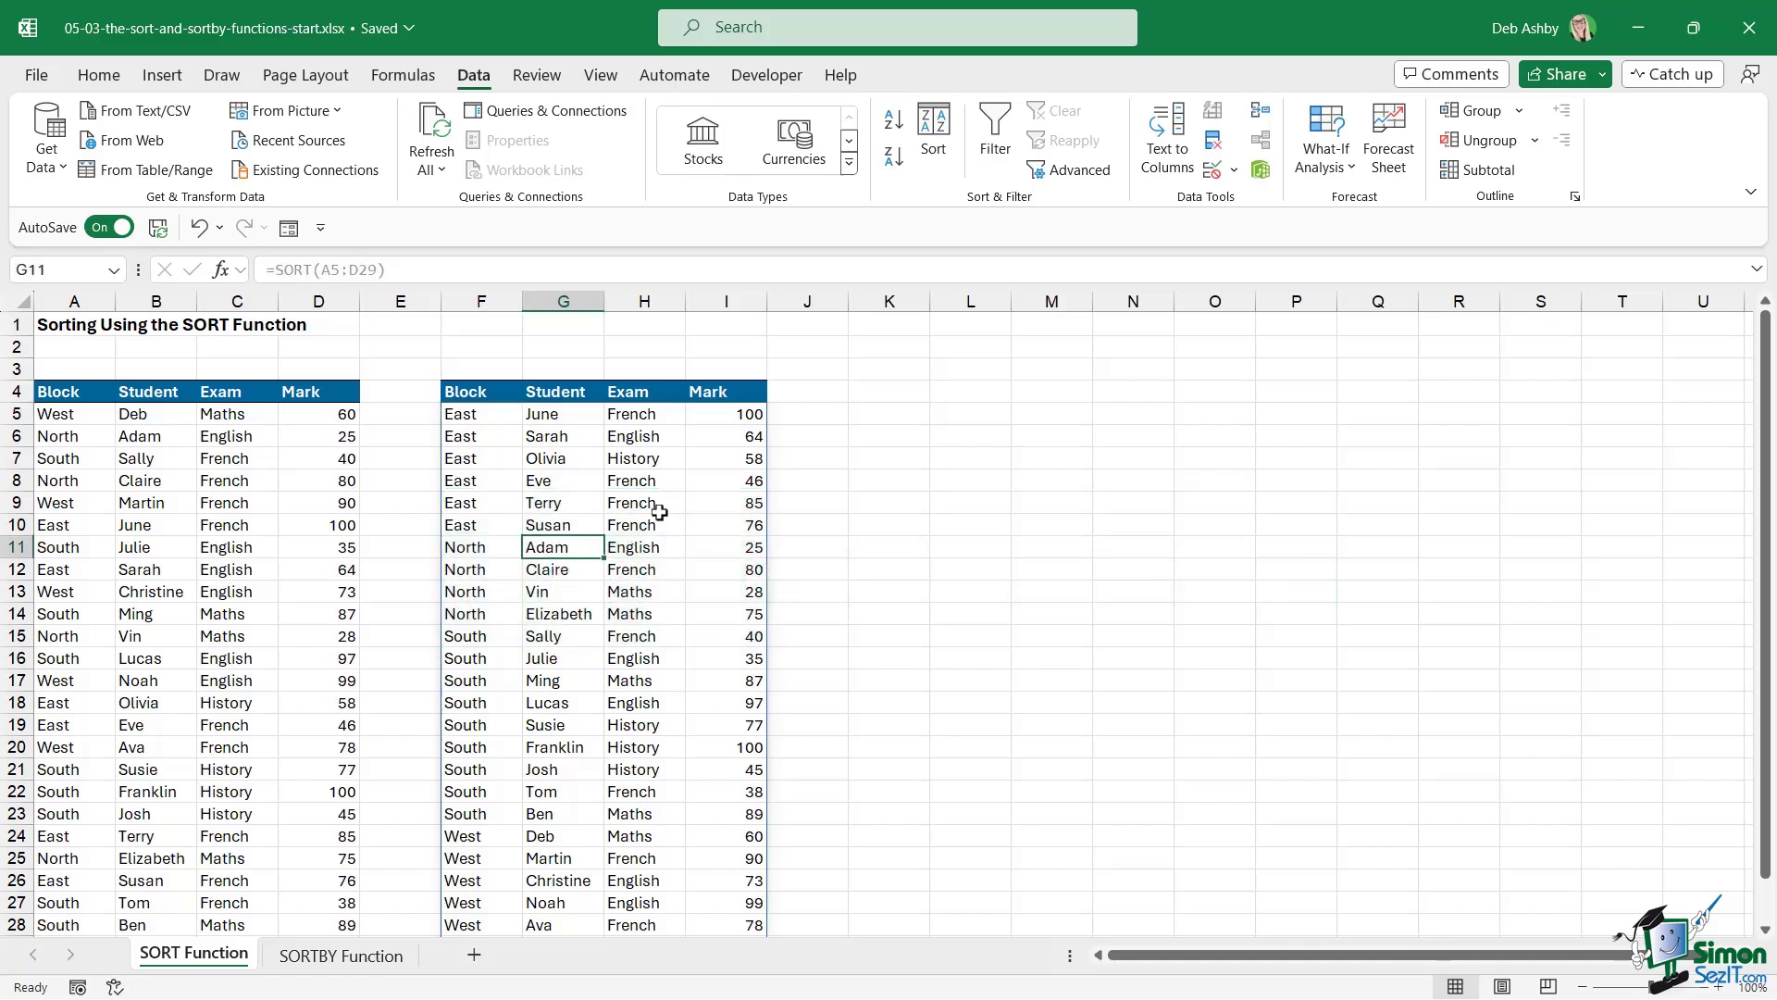
{"action": "left_click", "coordinate": [476, 416]}
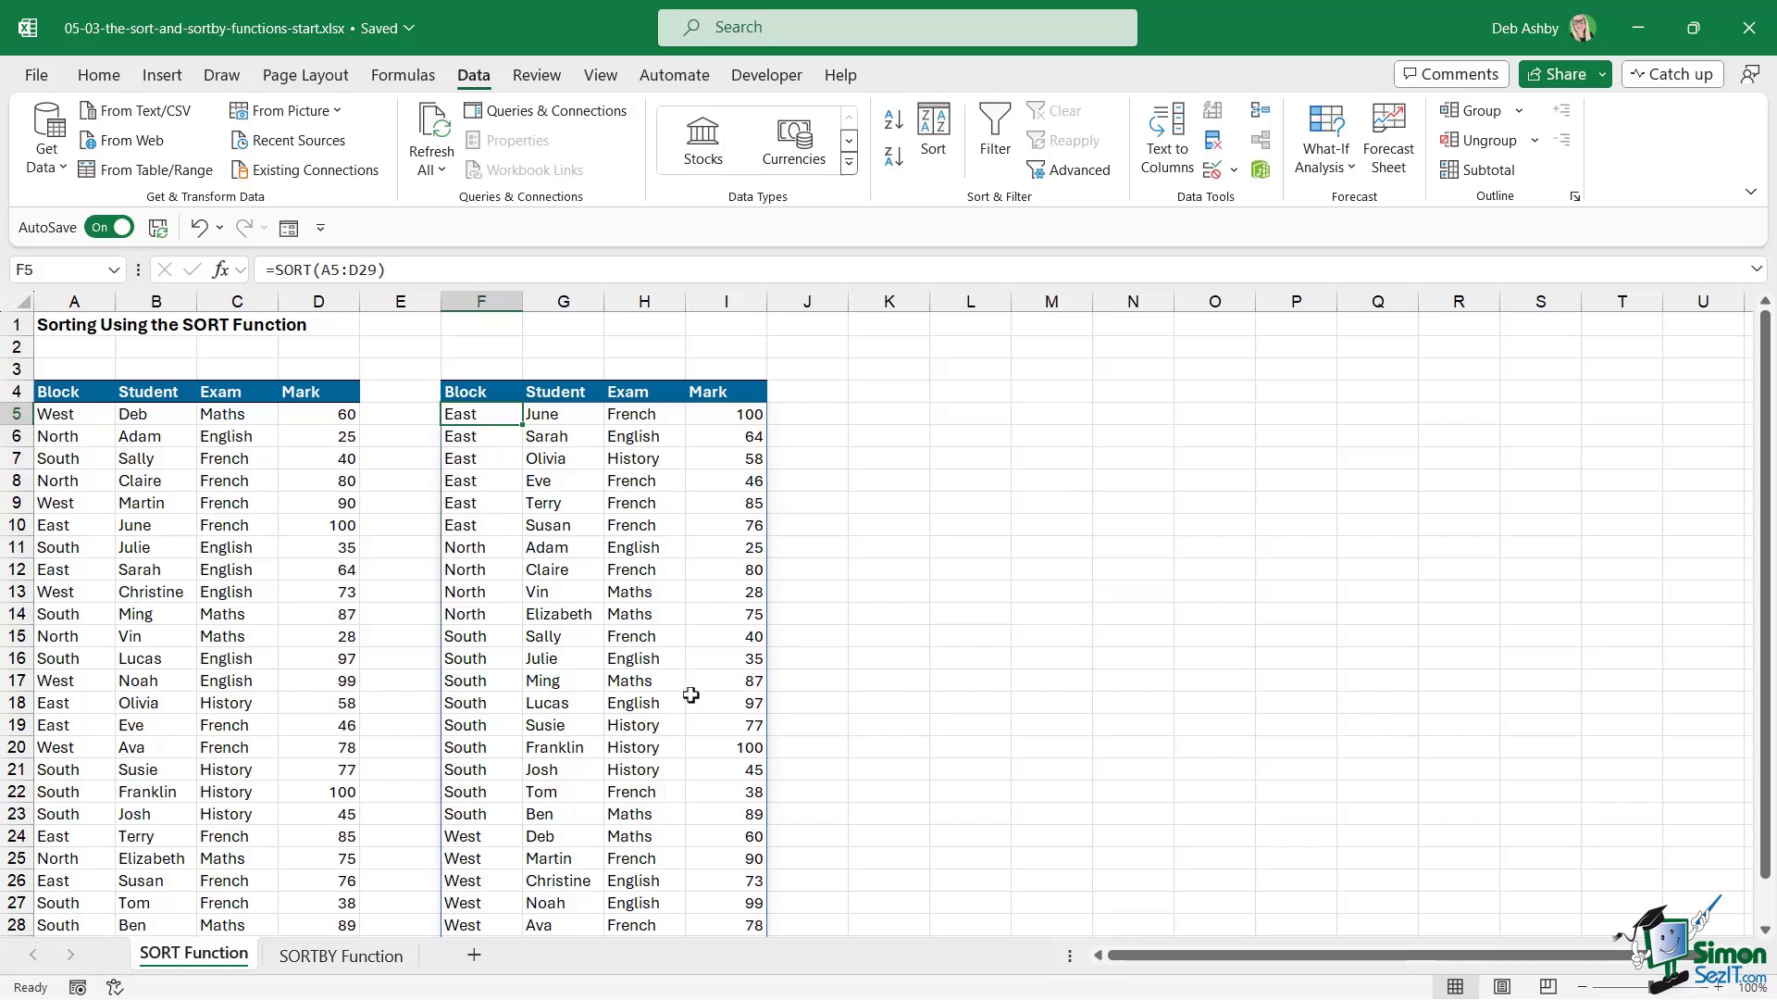
{"action": "left_click", "coordinate": [714, 637]}
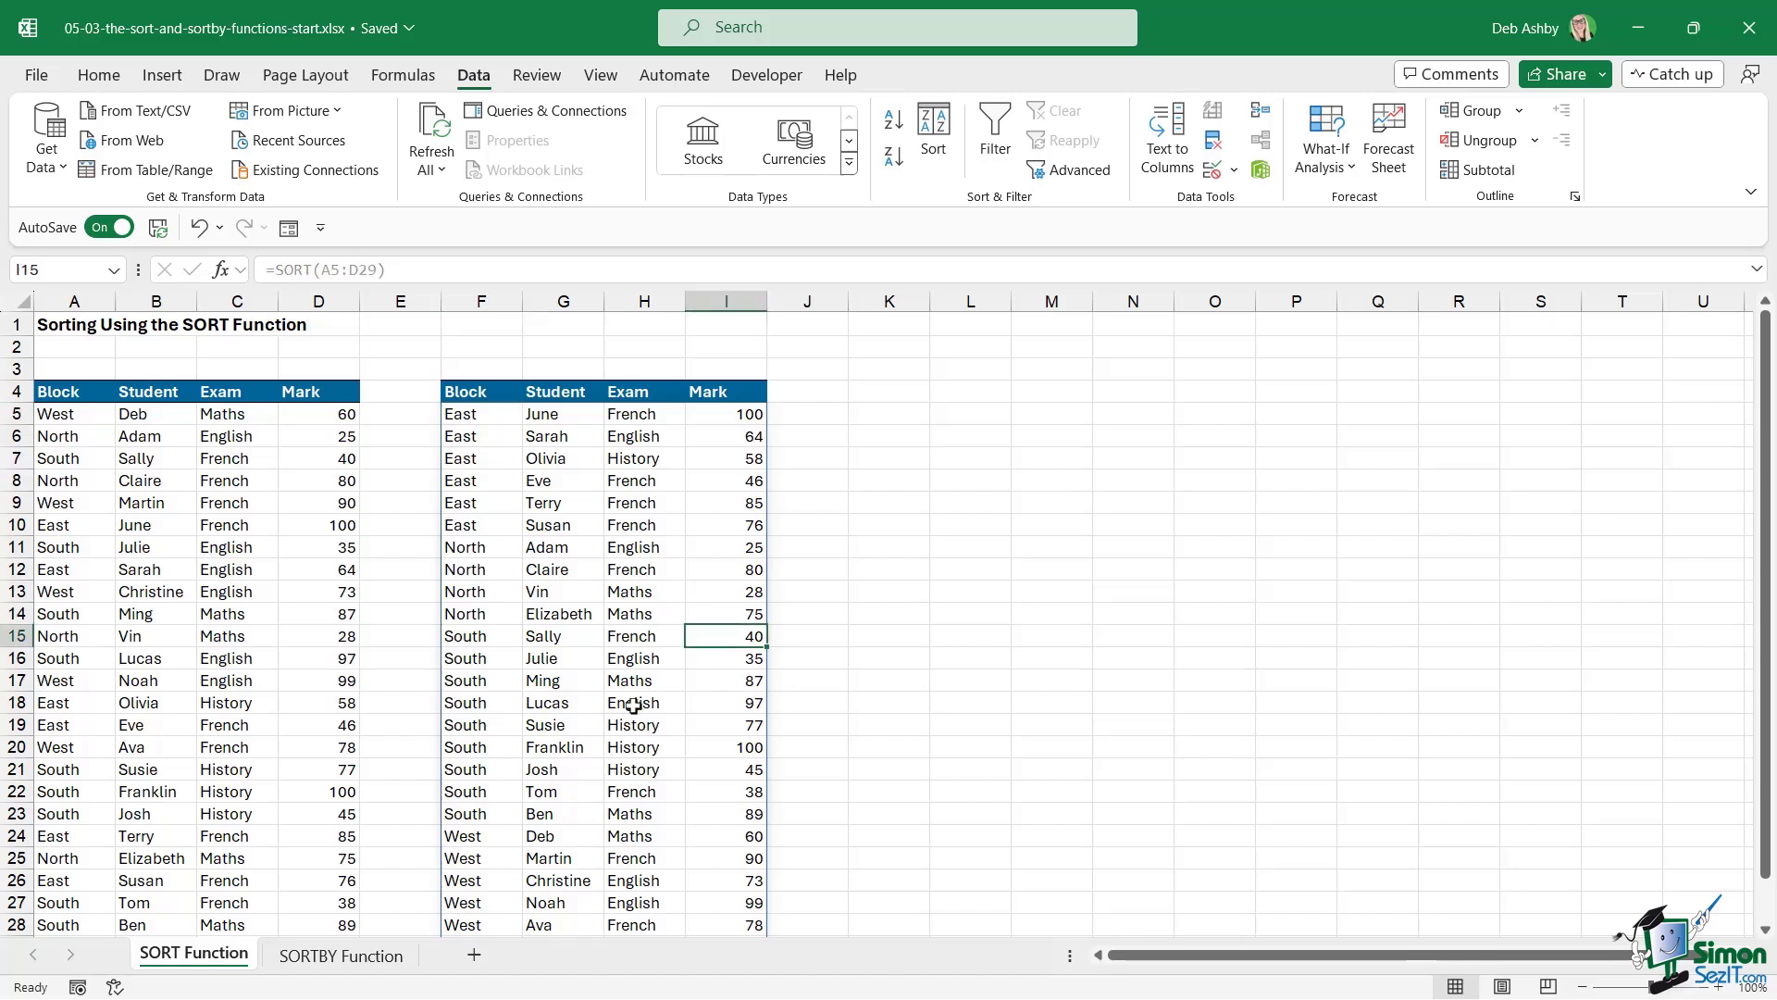
{"action": "left_click", "coordinate": [633, 706]}
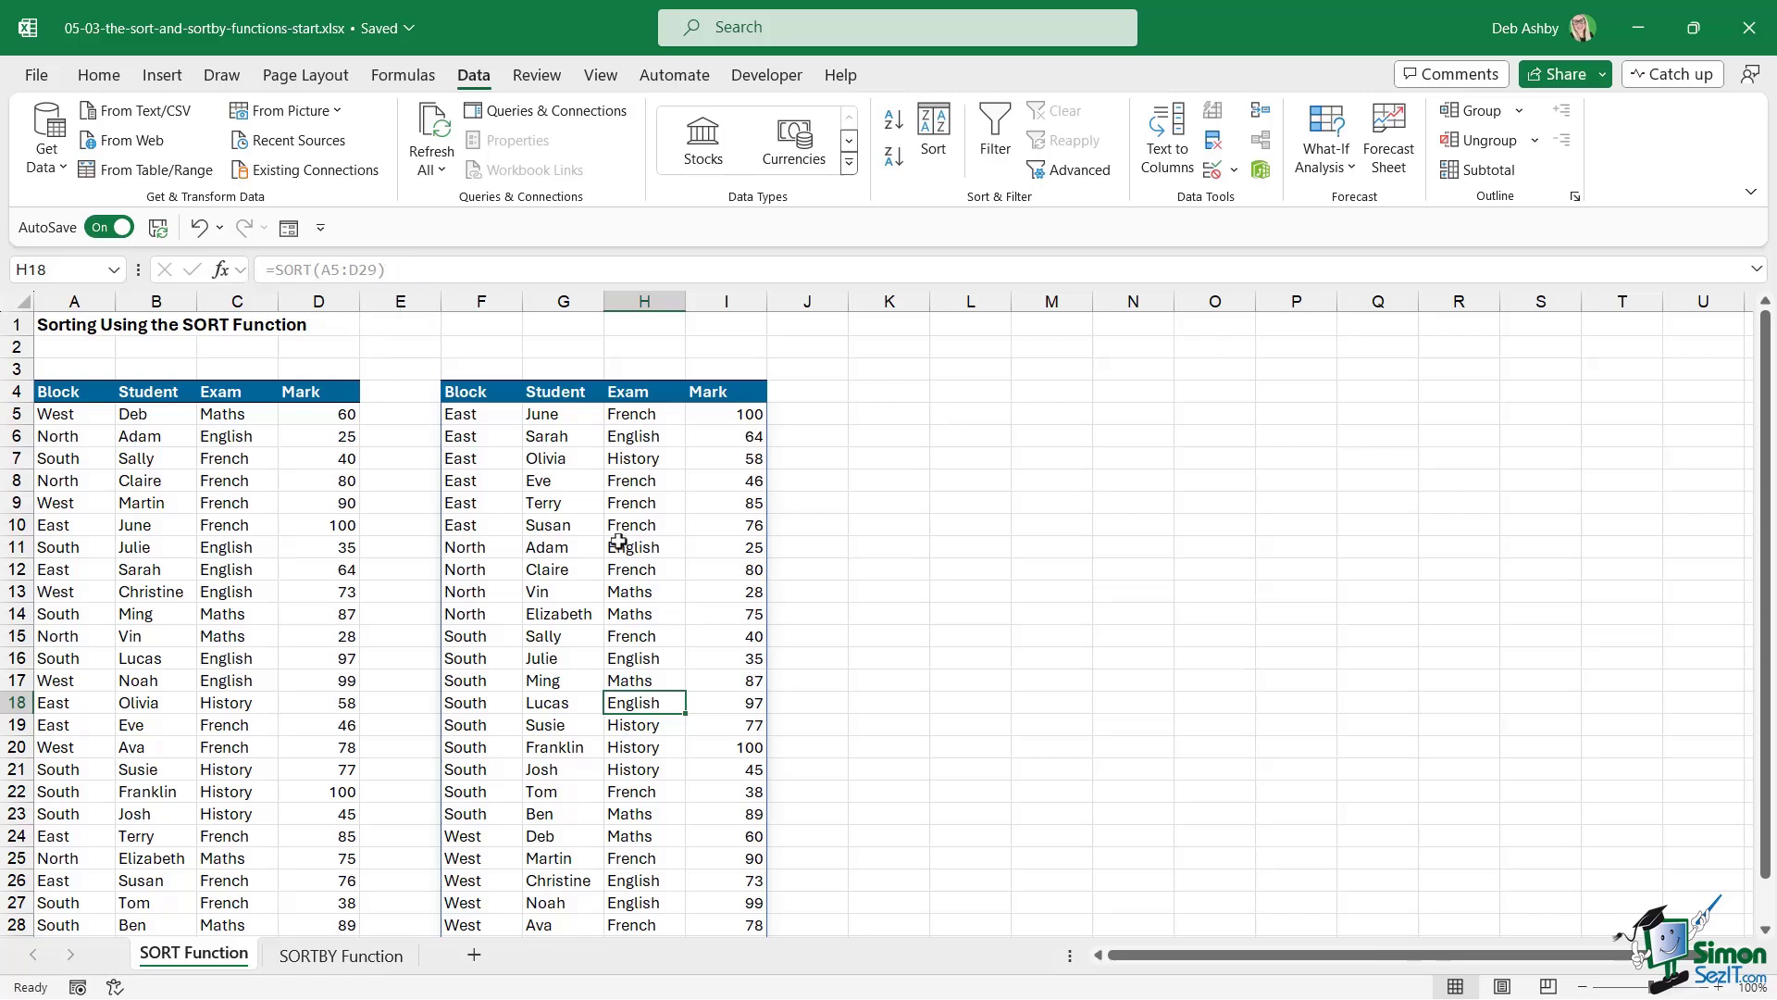
{"action": "left_click", "coordinate": [483, 418]}
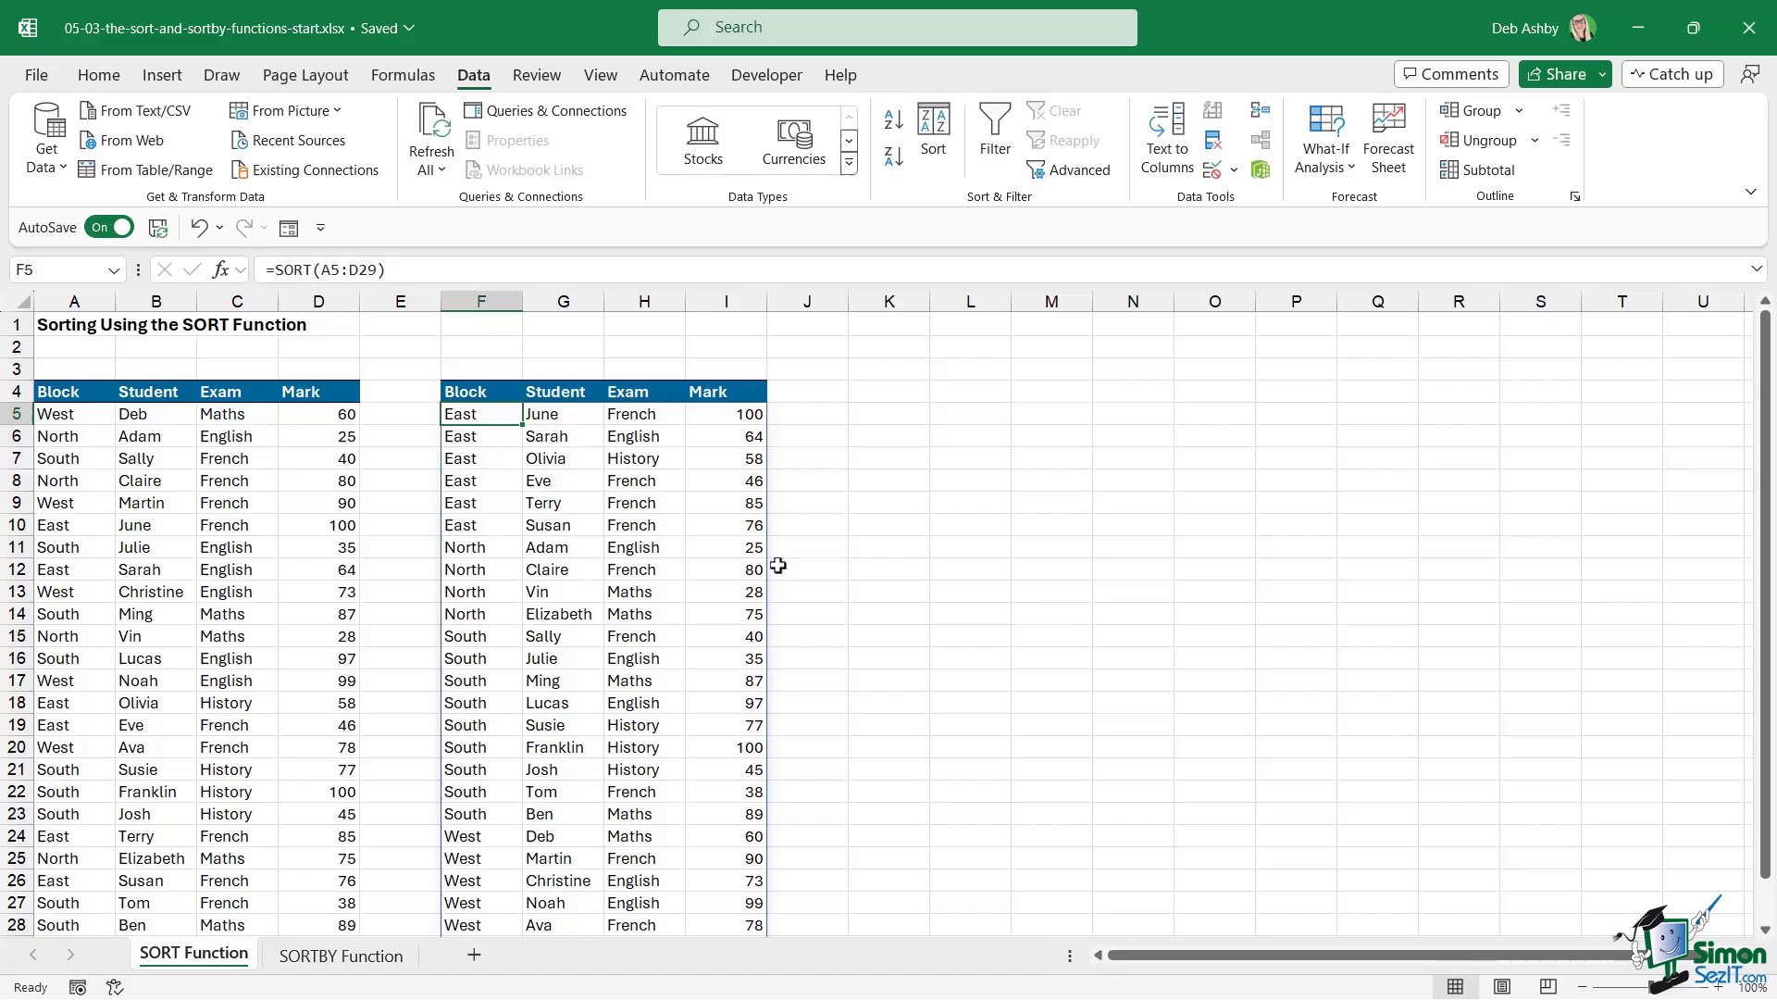
{"action": "left_click", "coordinate": [649, 702]}
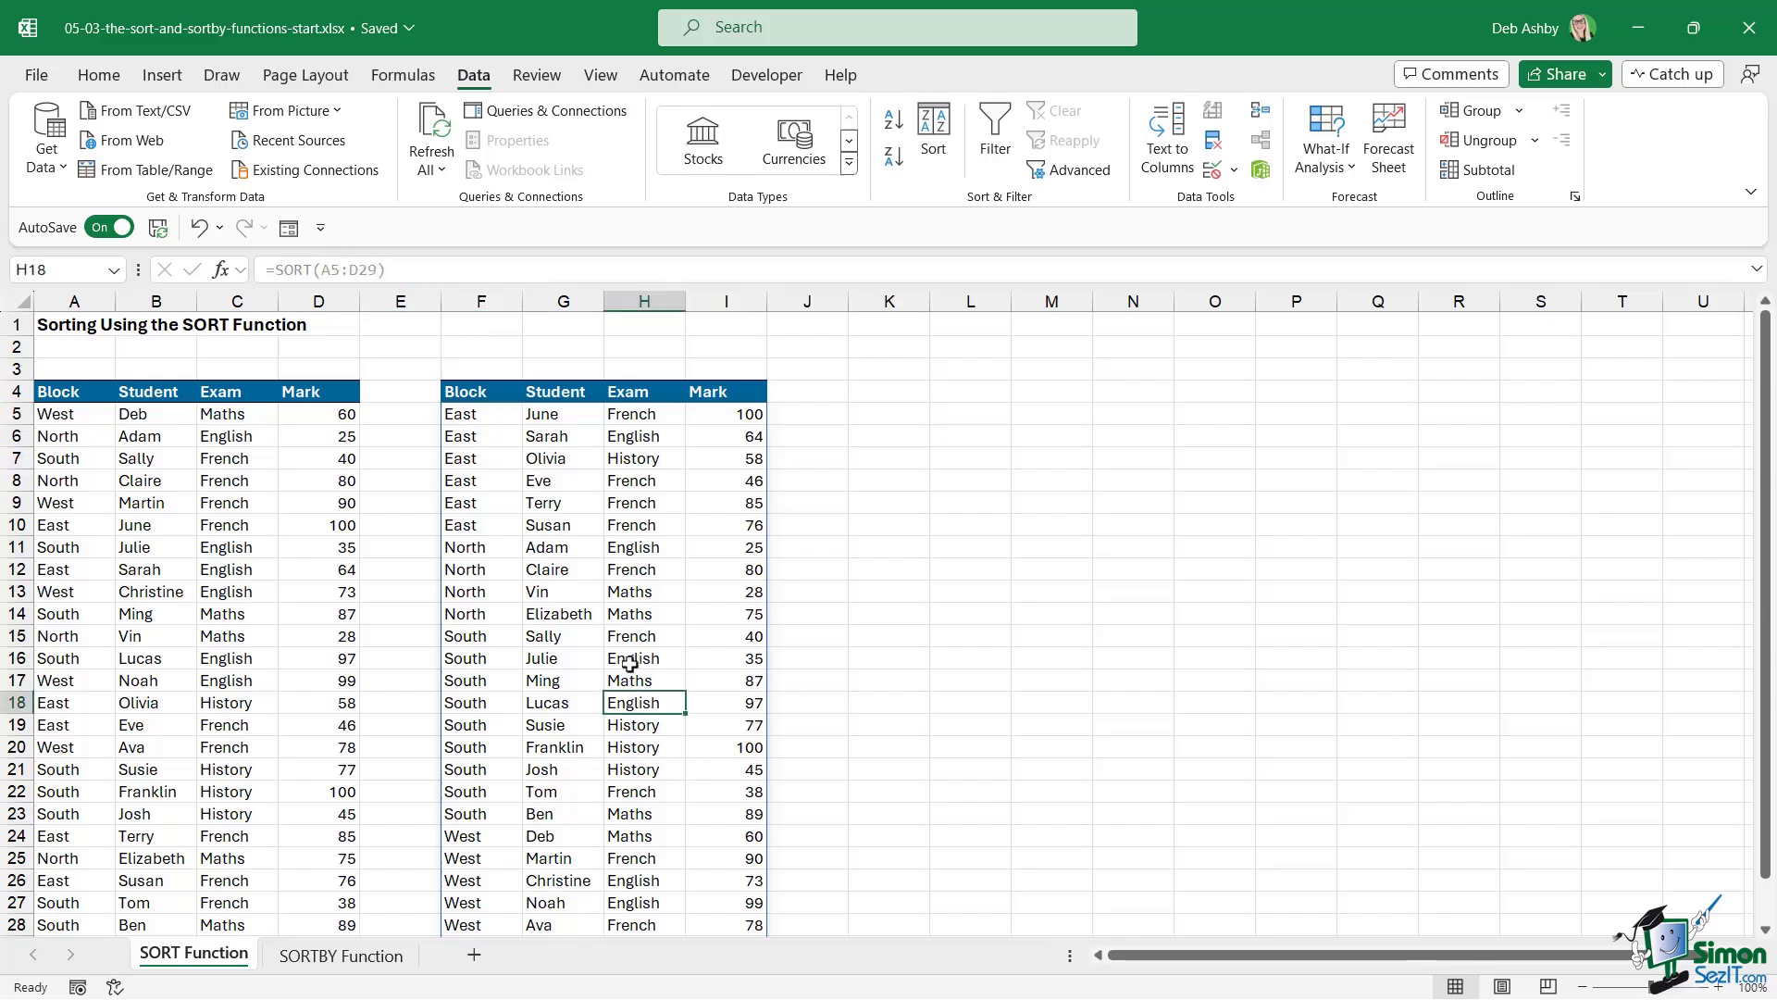
{"action": "left_click", "coordinate": [482, 415]}
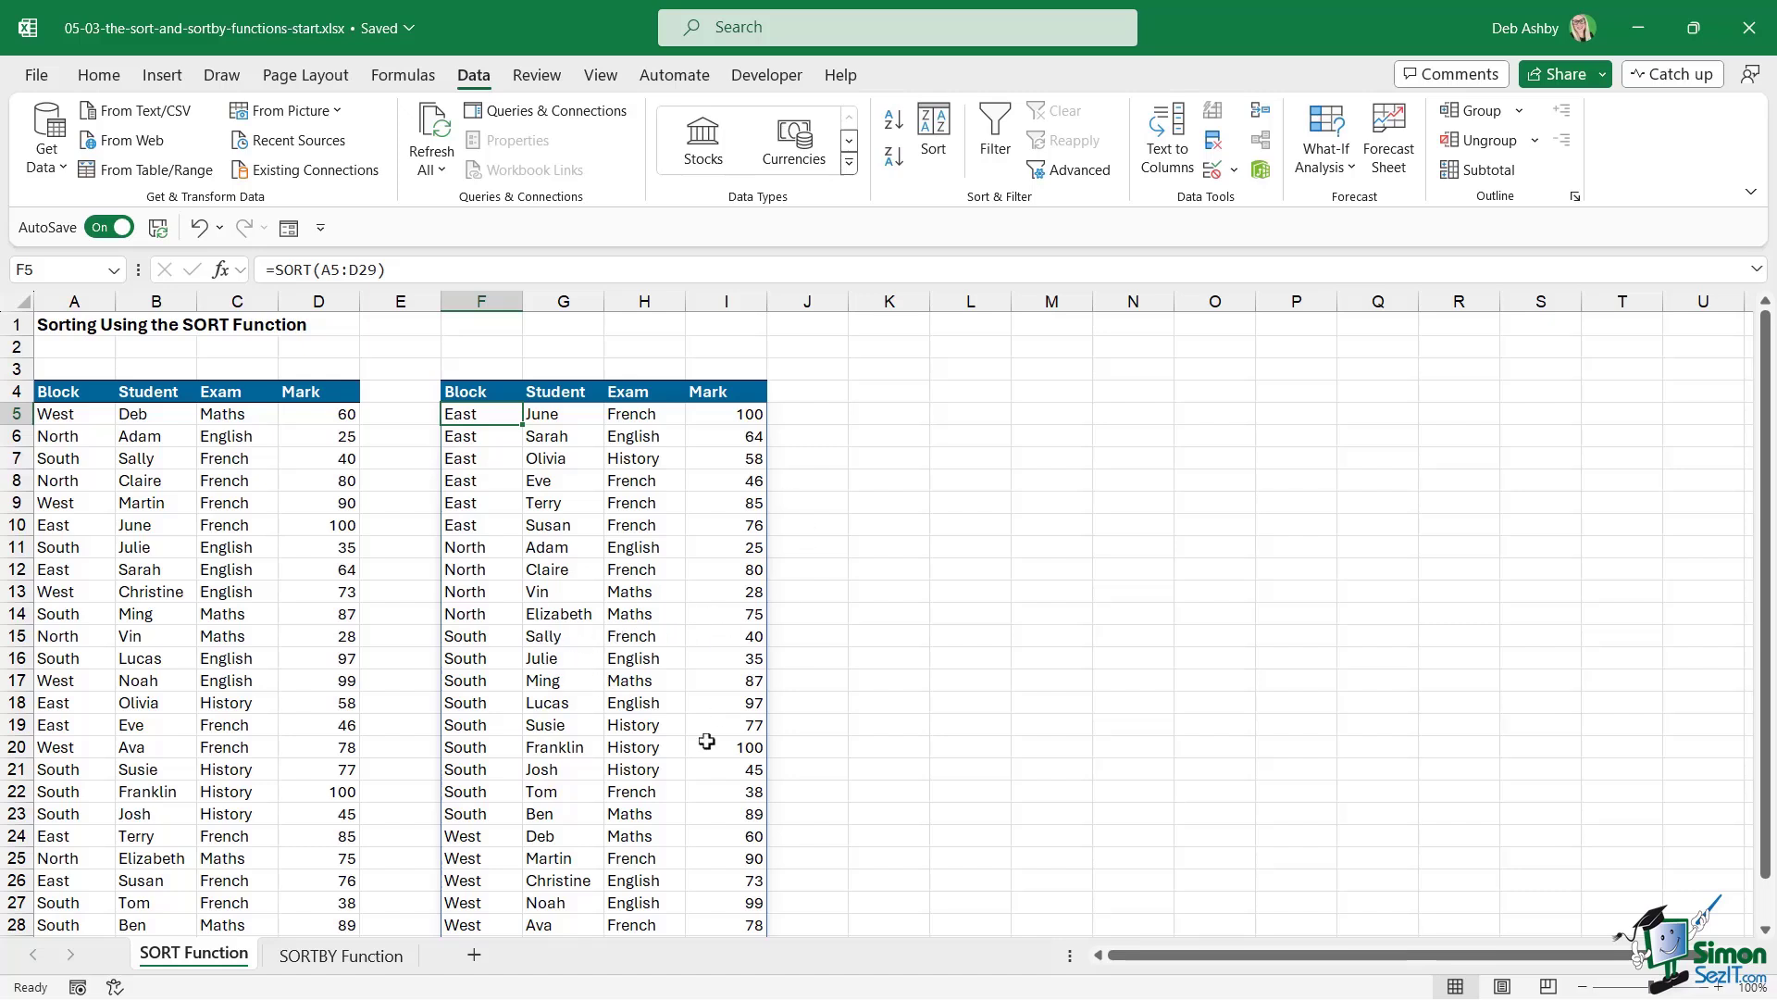
Extend the formula to =SORT(A5:D29,4,-1,FALSE), listing students from mark 100 downward.
{"action": "left_click", "coordinate": [381, 269]}
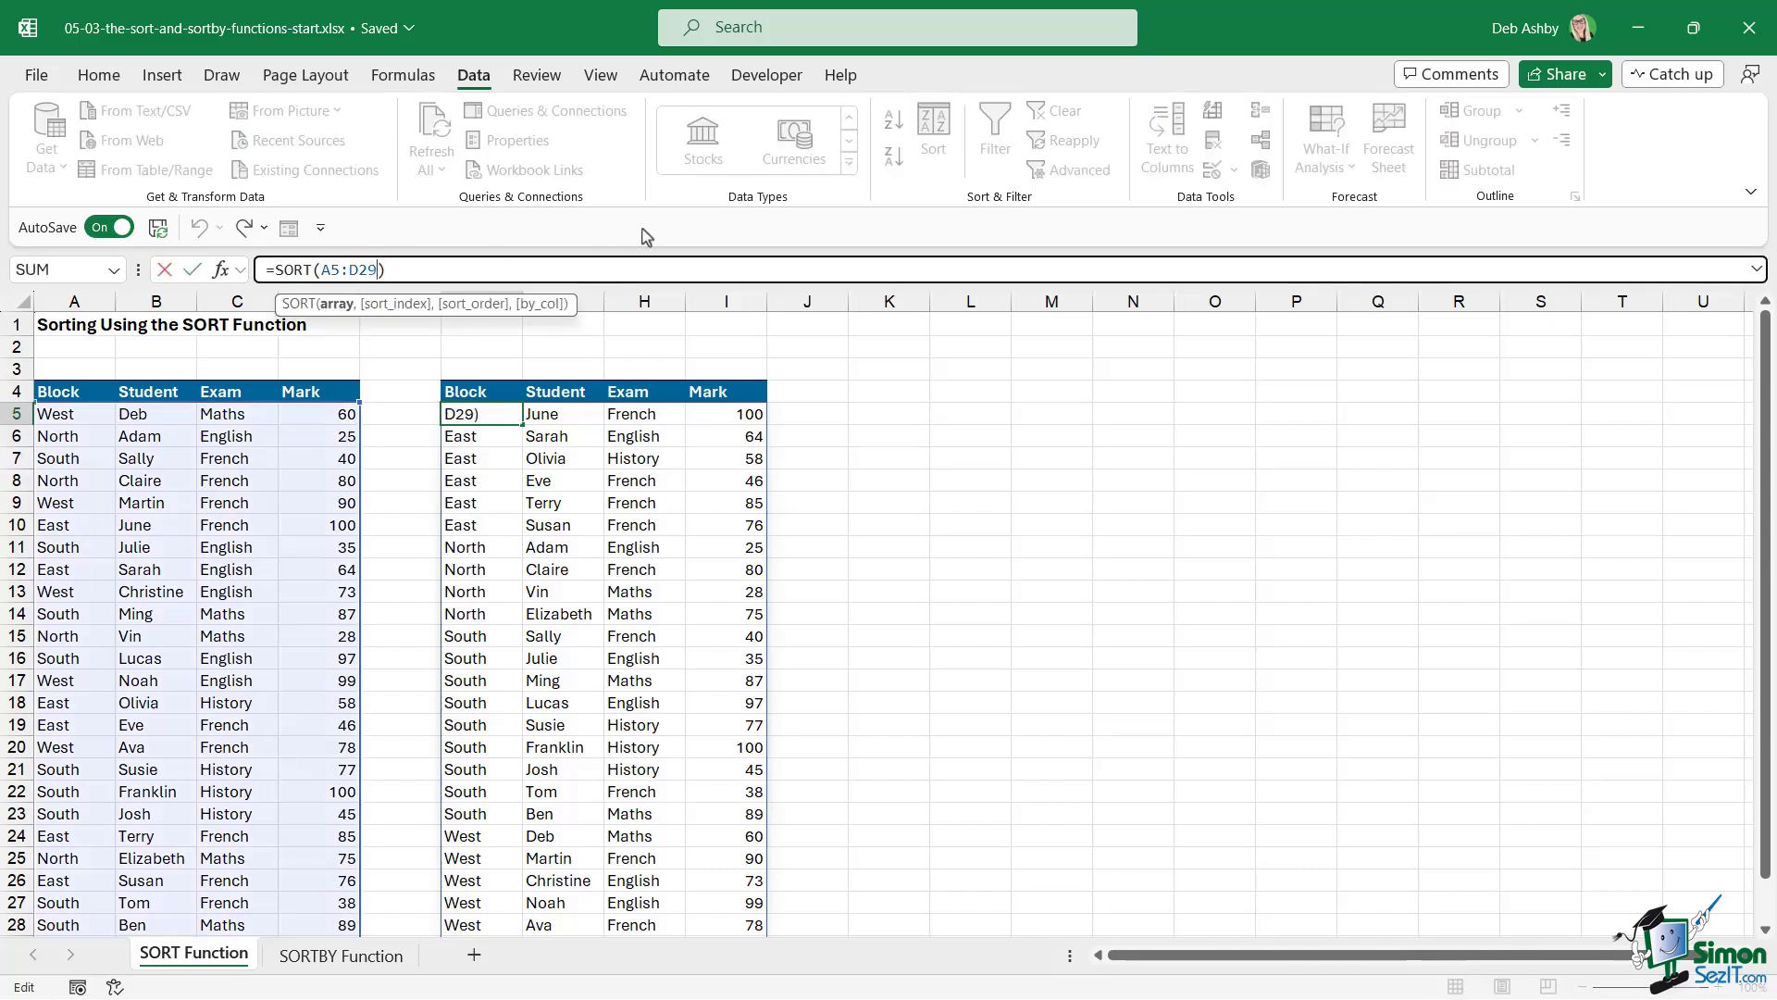
{"action": "type", "text": ","}
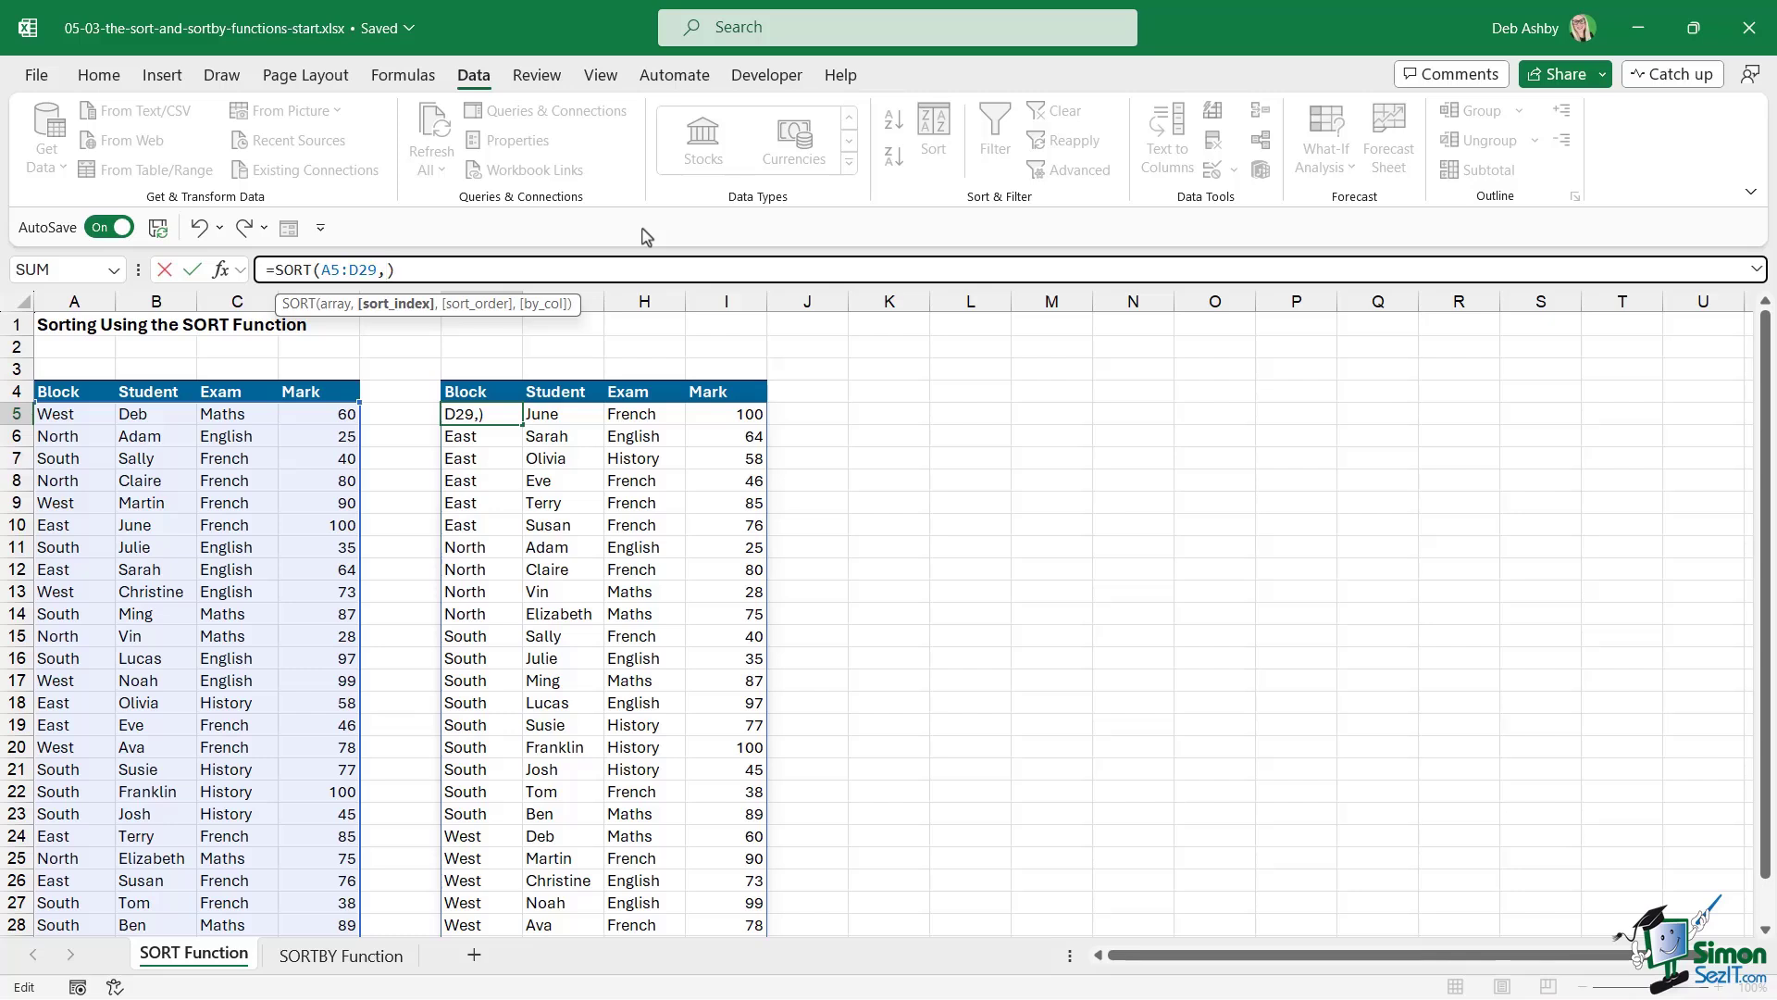
{"action": "type", "text": "4,"}
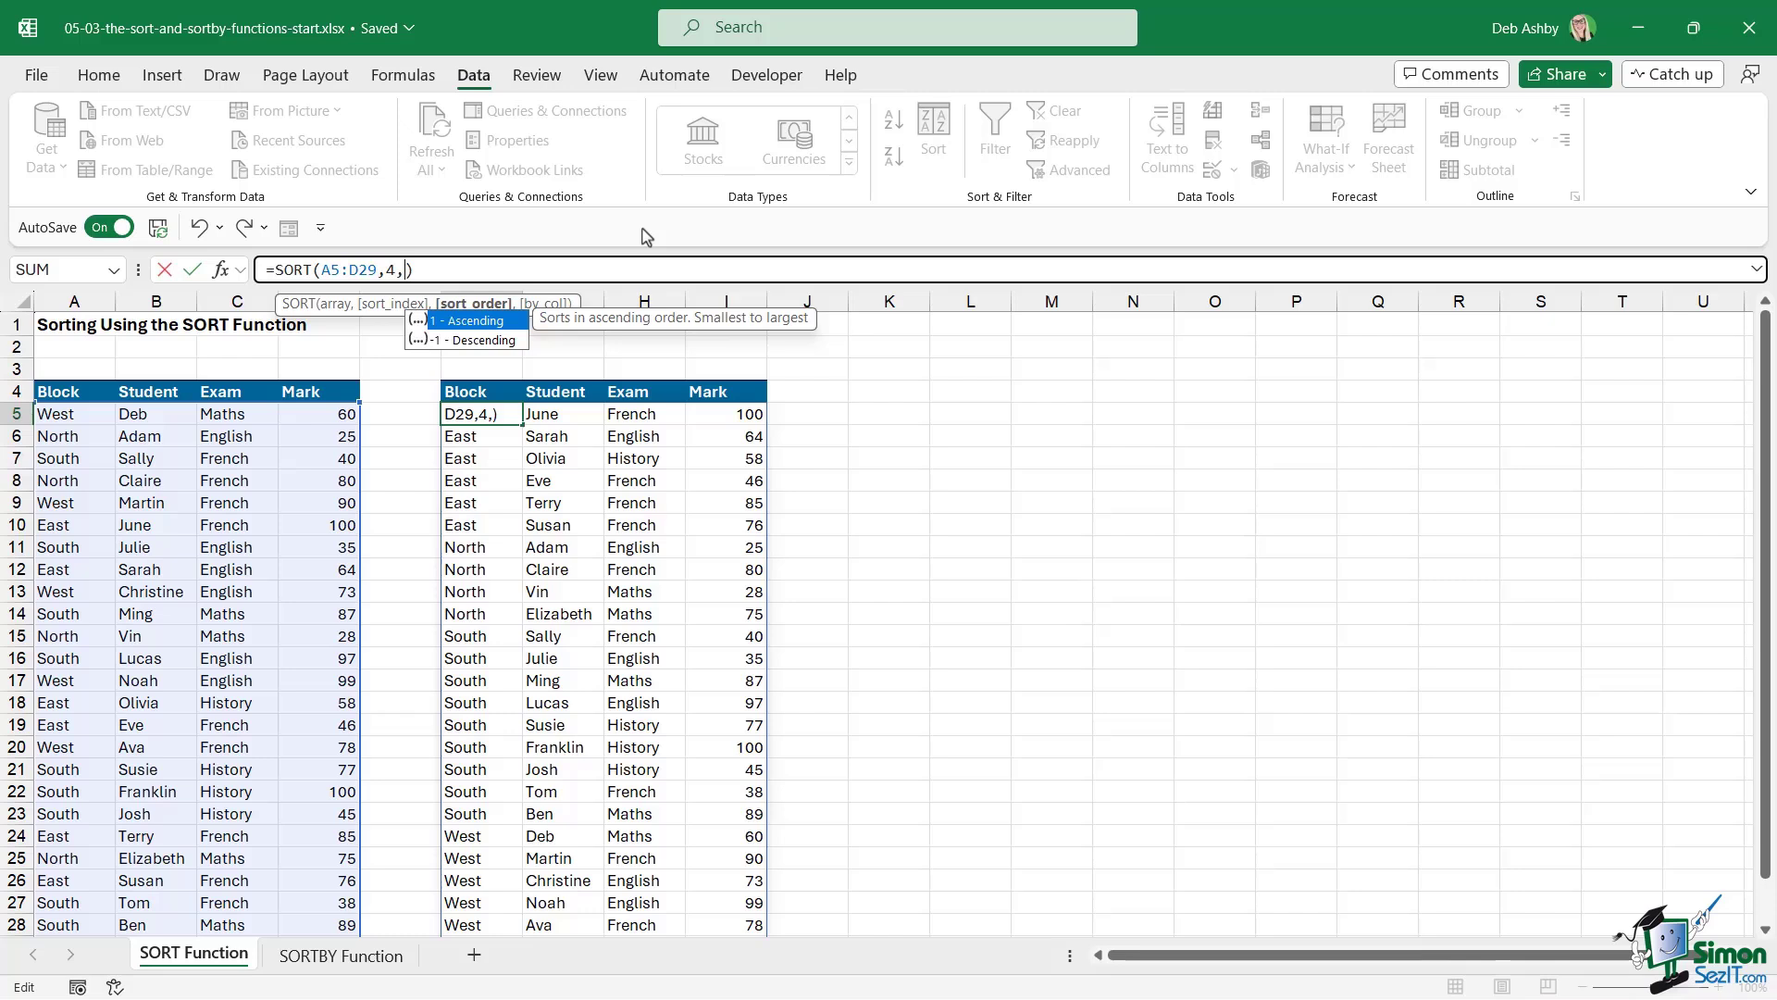
{"action": "type", "text": "-1"}
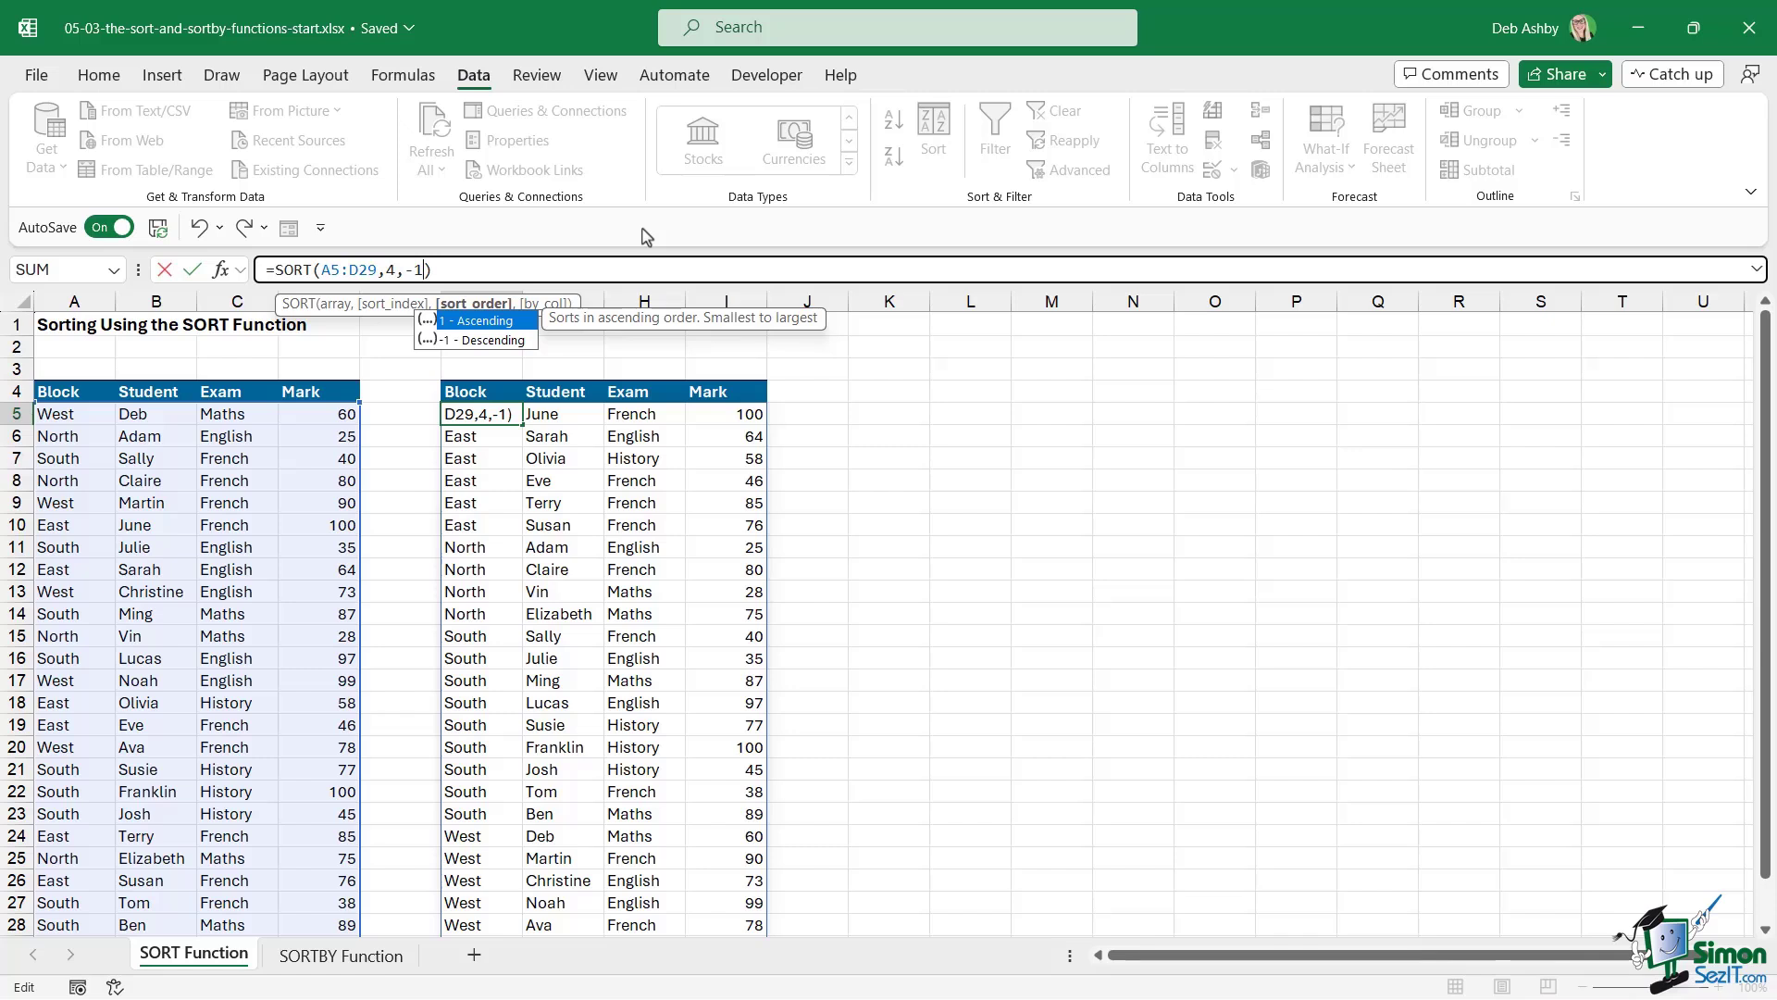
{"action": "type", "text": ","}
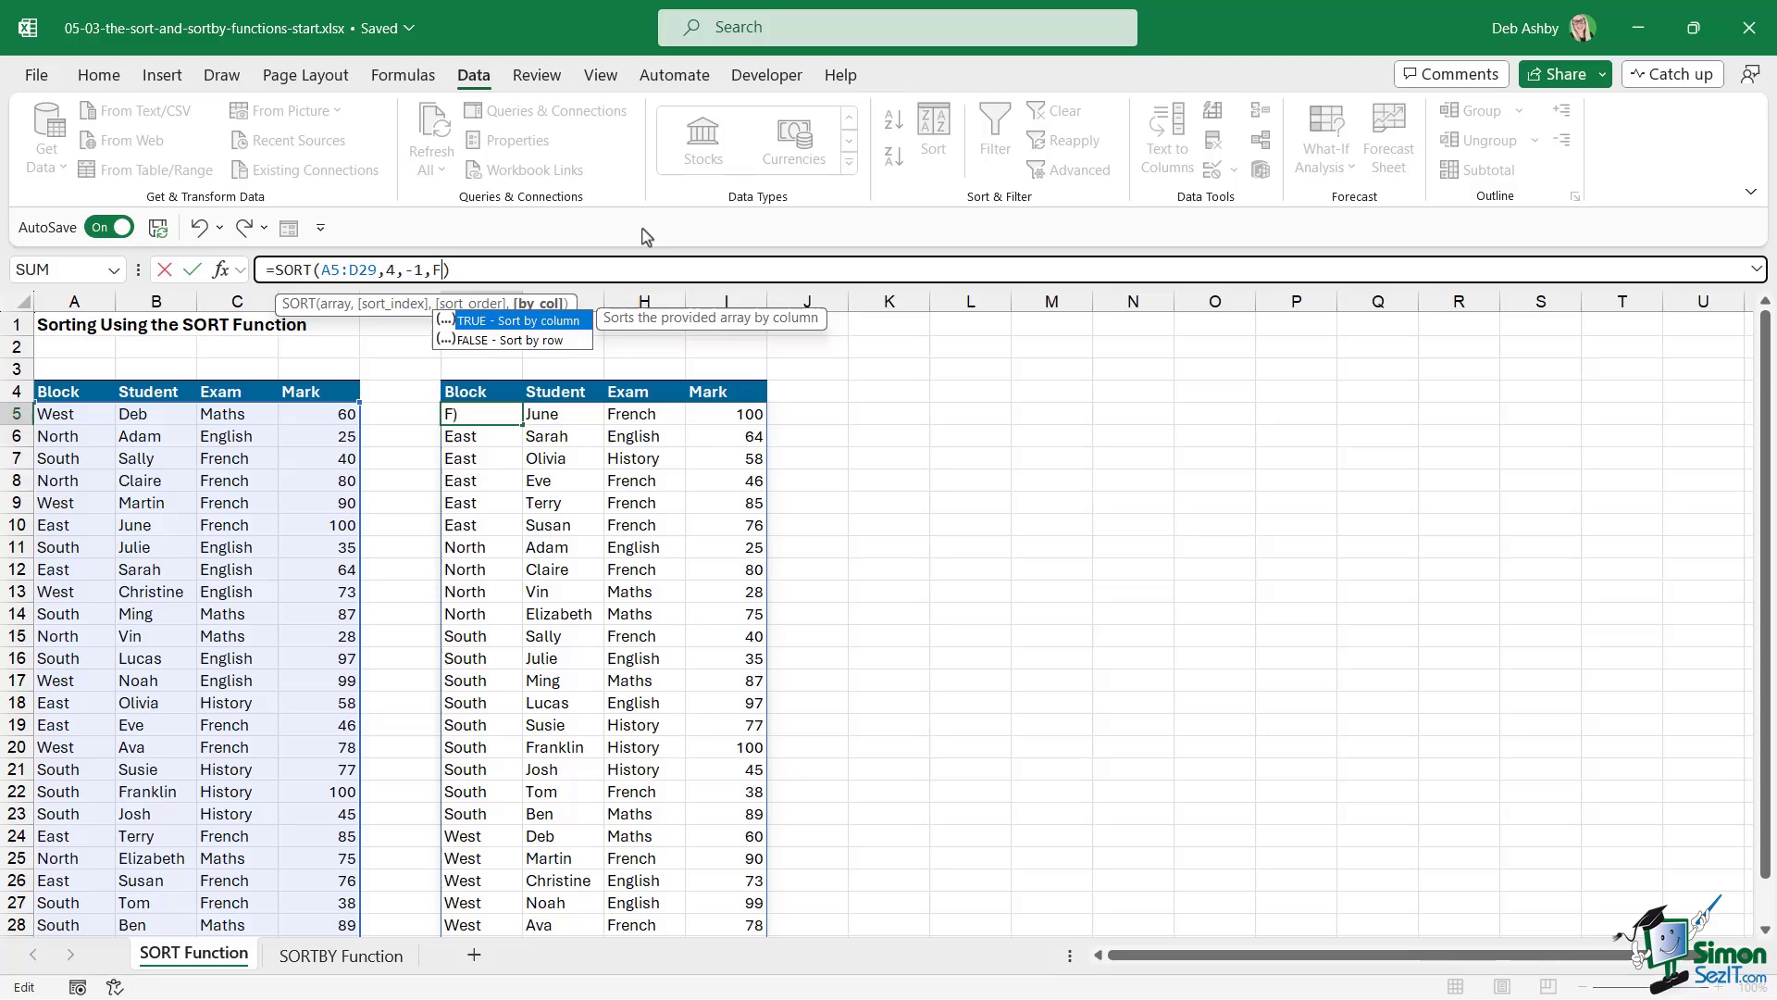
{"action": "type", "text": "FALSE"}
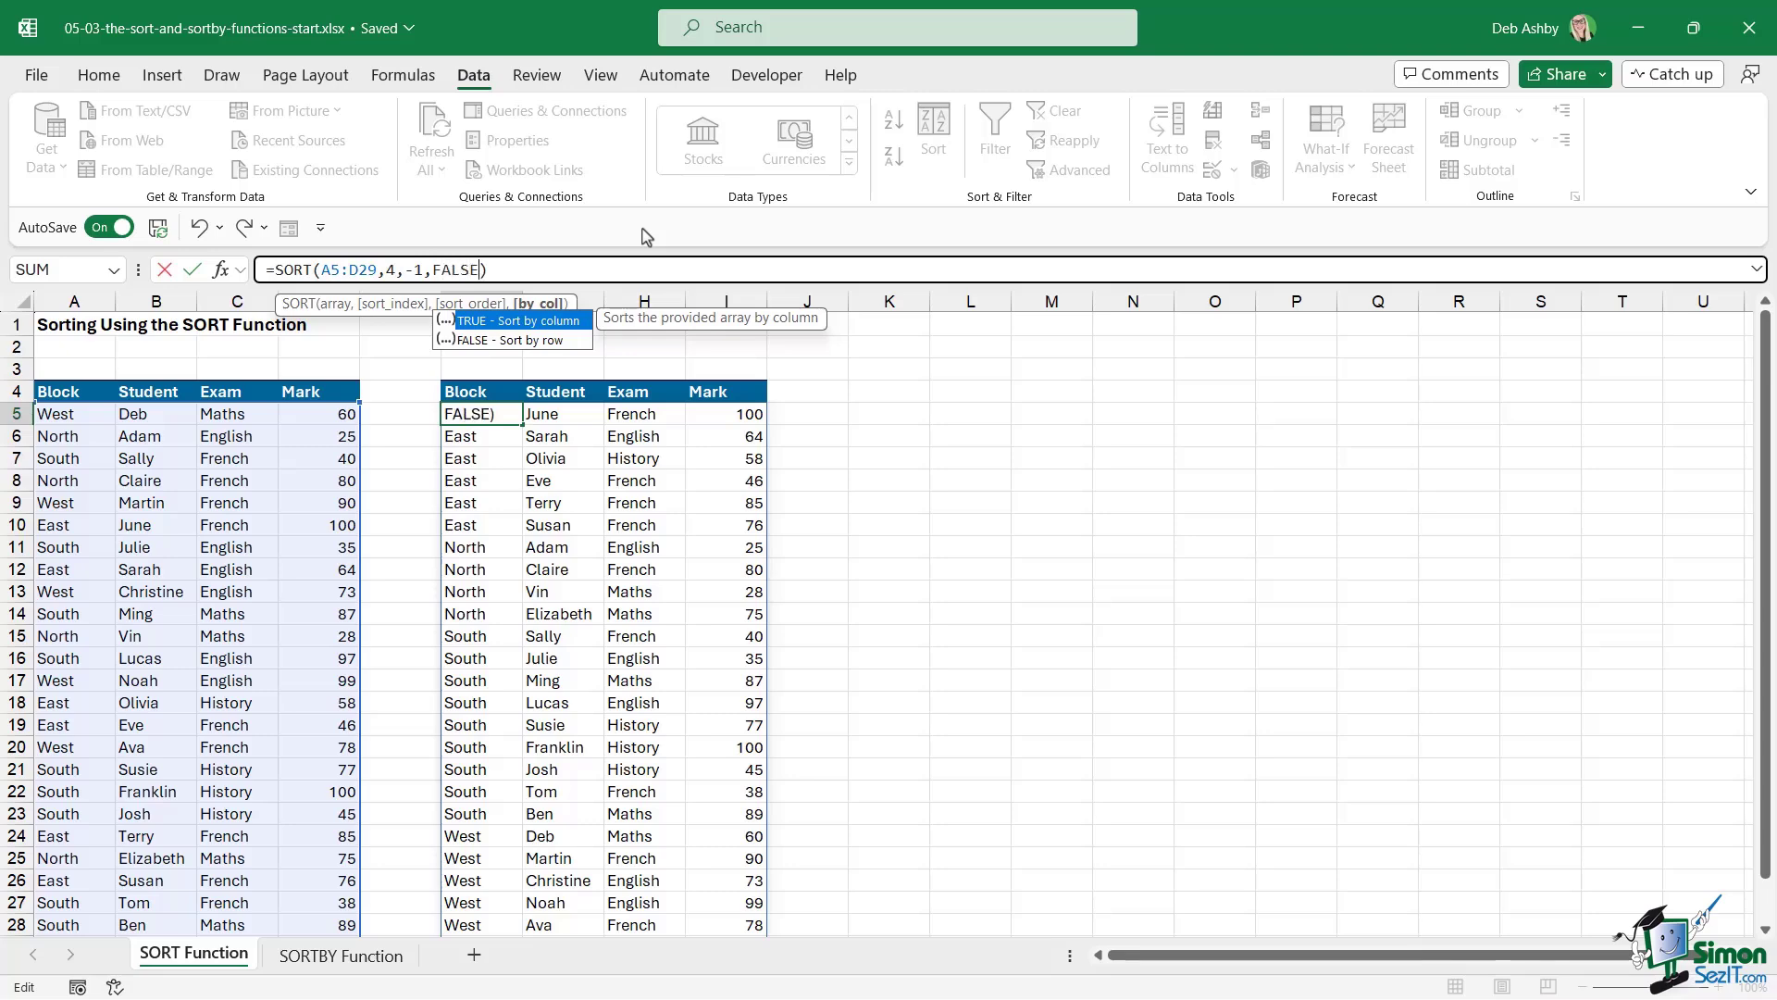
{"action": "key", "text": "Return"}
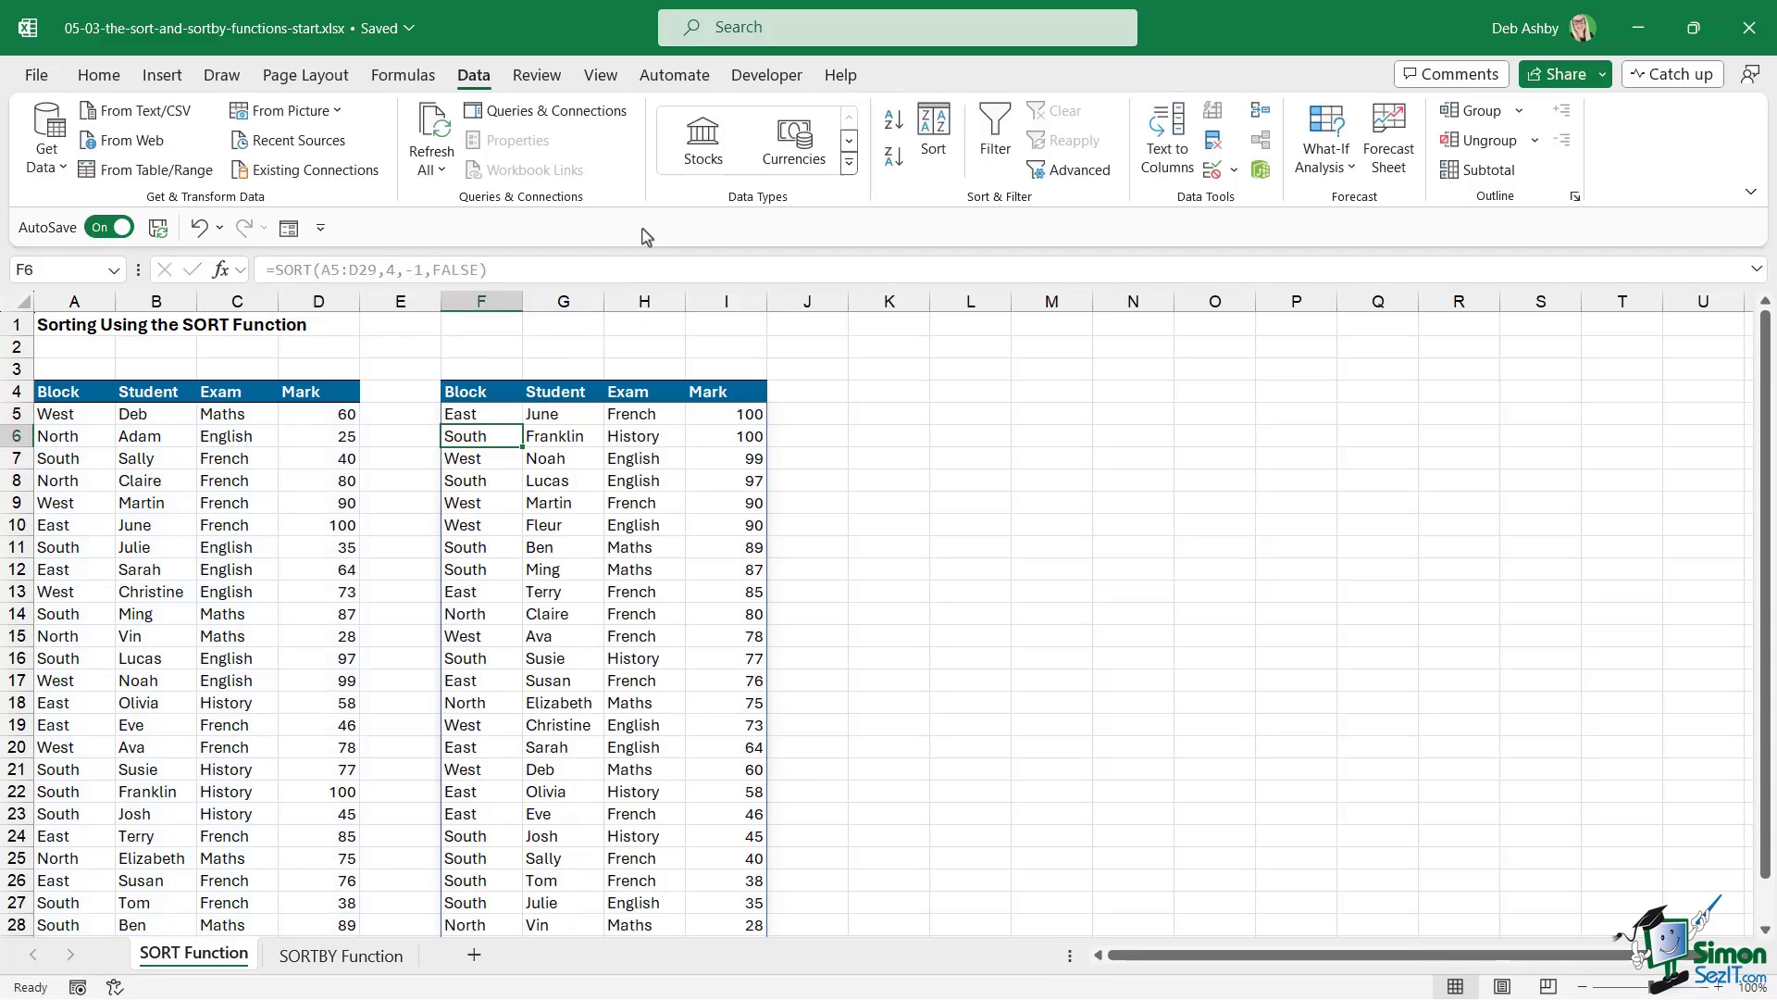
{"action": "left_click", "coordinate": [618, 441]}
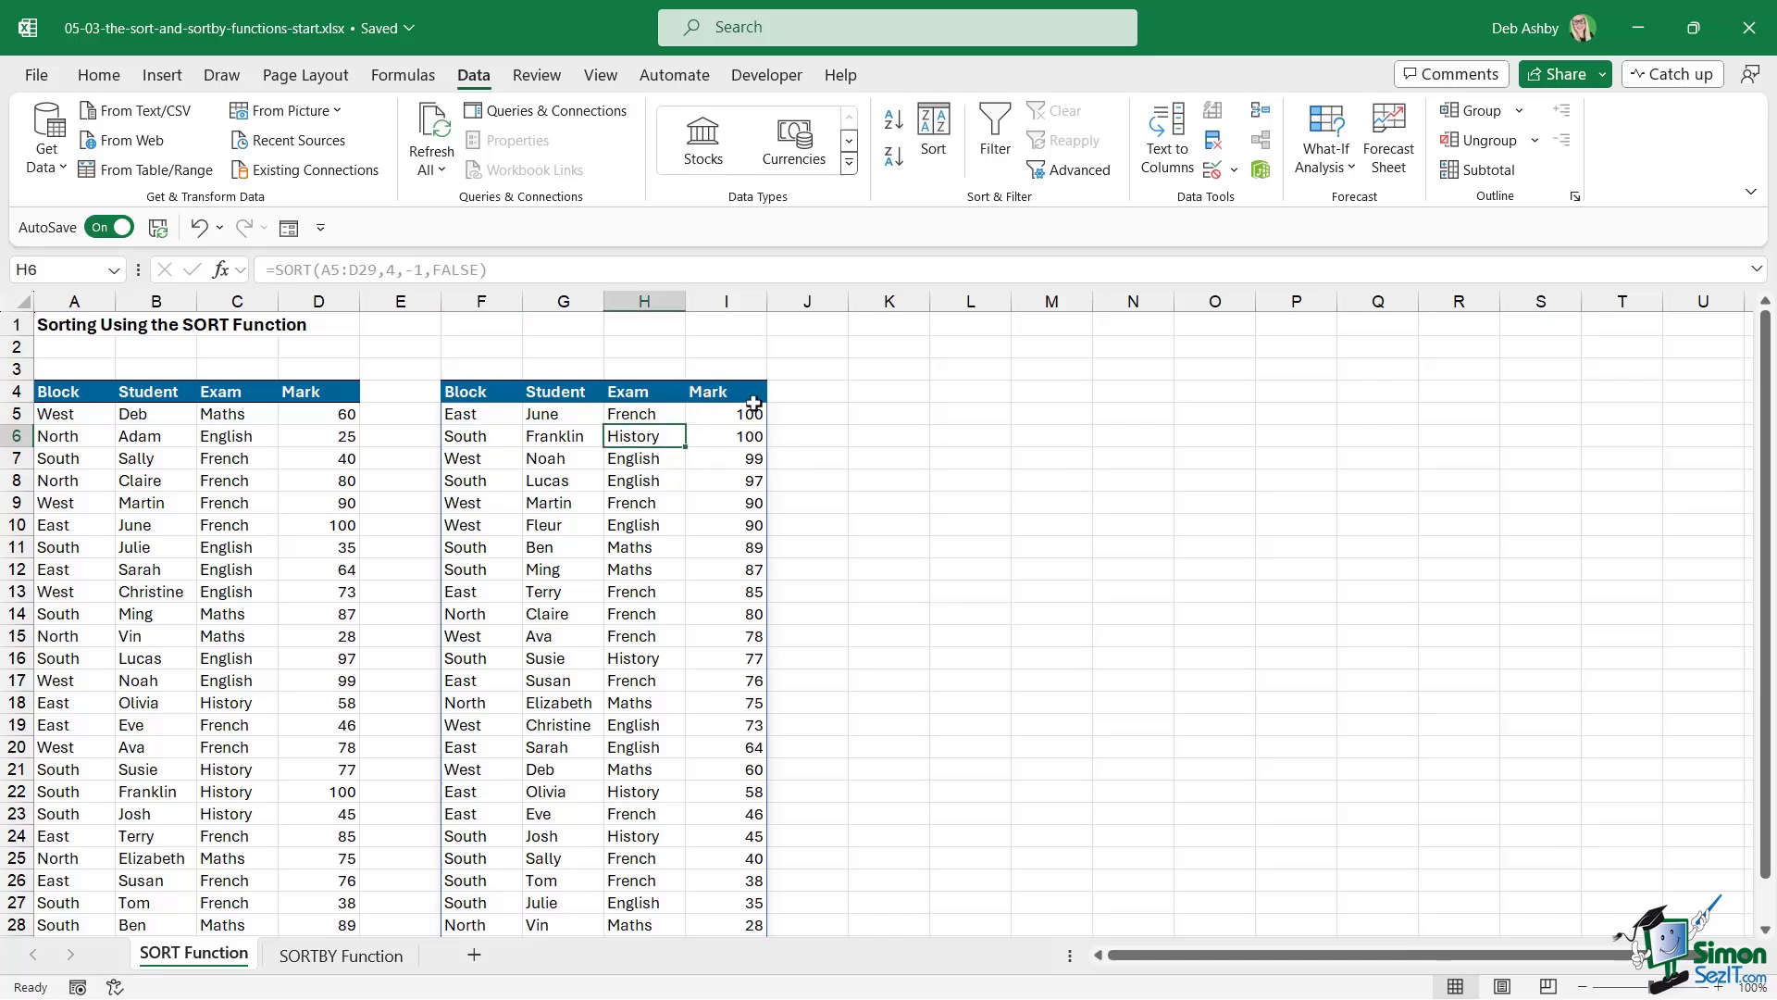
{"action": "left_click", "coordinate": [722, 416]}
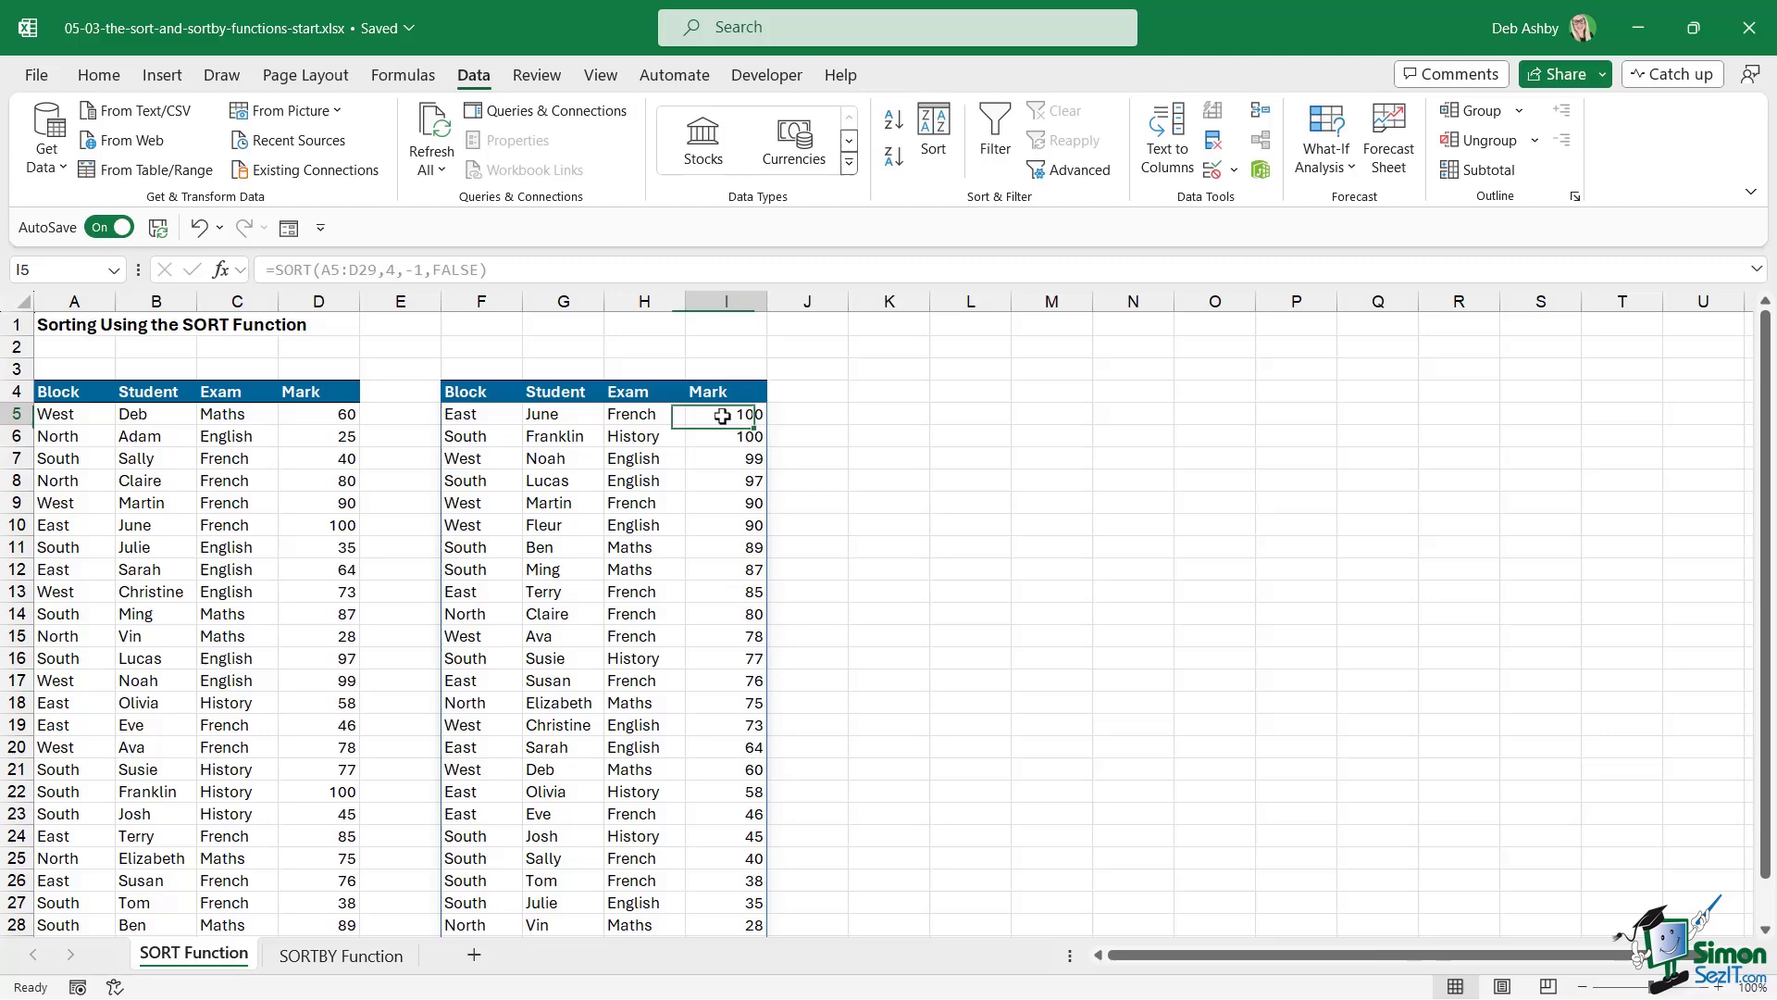
{"action": "left_click_drag", "start_coordinate": [722, 416], "coordinate": [722, 814]}
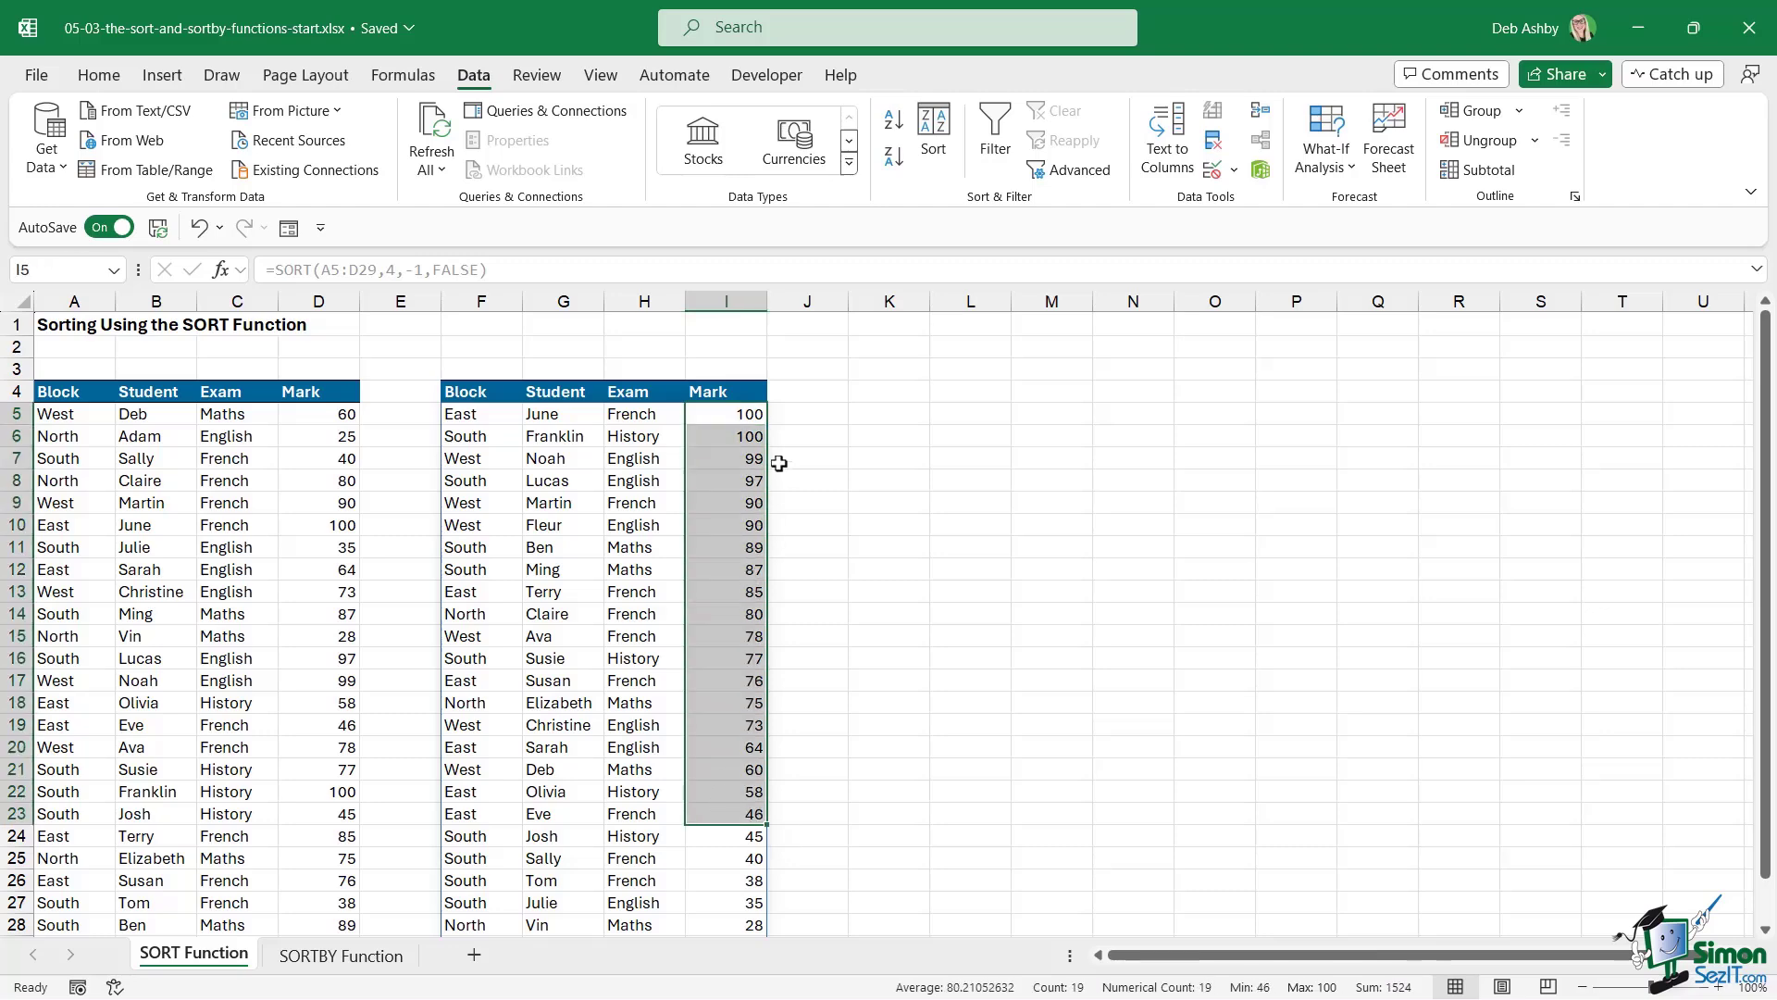
{"action": "left_click", "coordinate": [740, 414]}
{"action": "scroll", "coordinate": [726, 448], "scroll_direction": "down", "scroll_amount": 3}
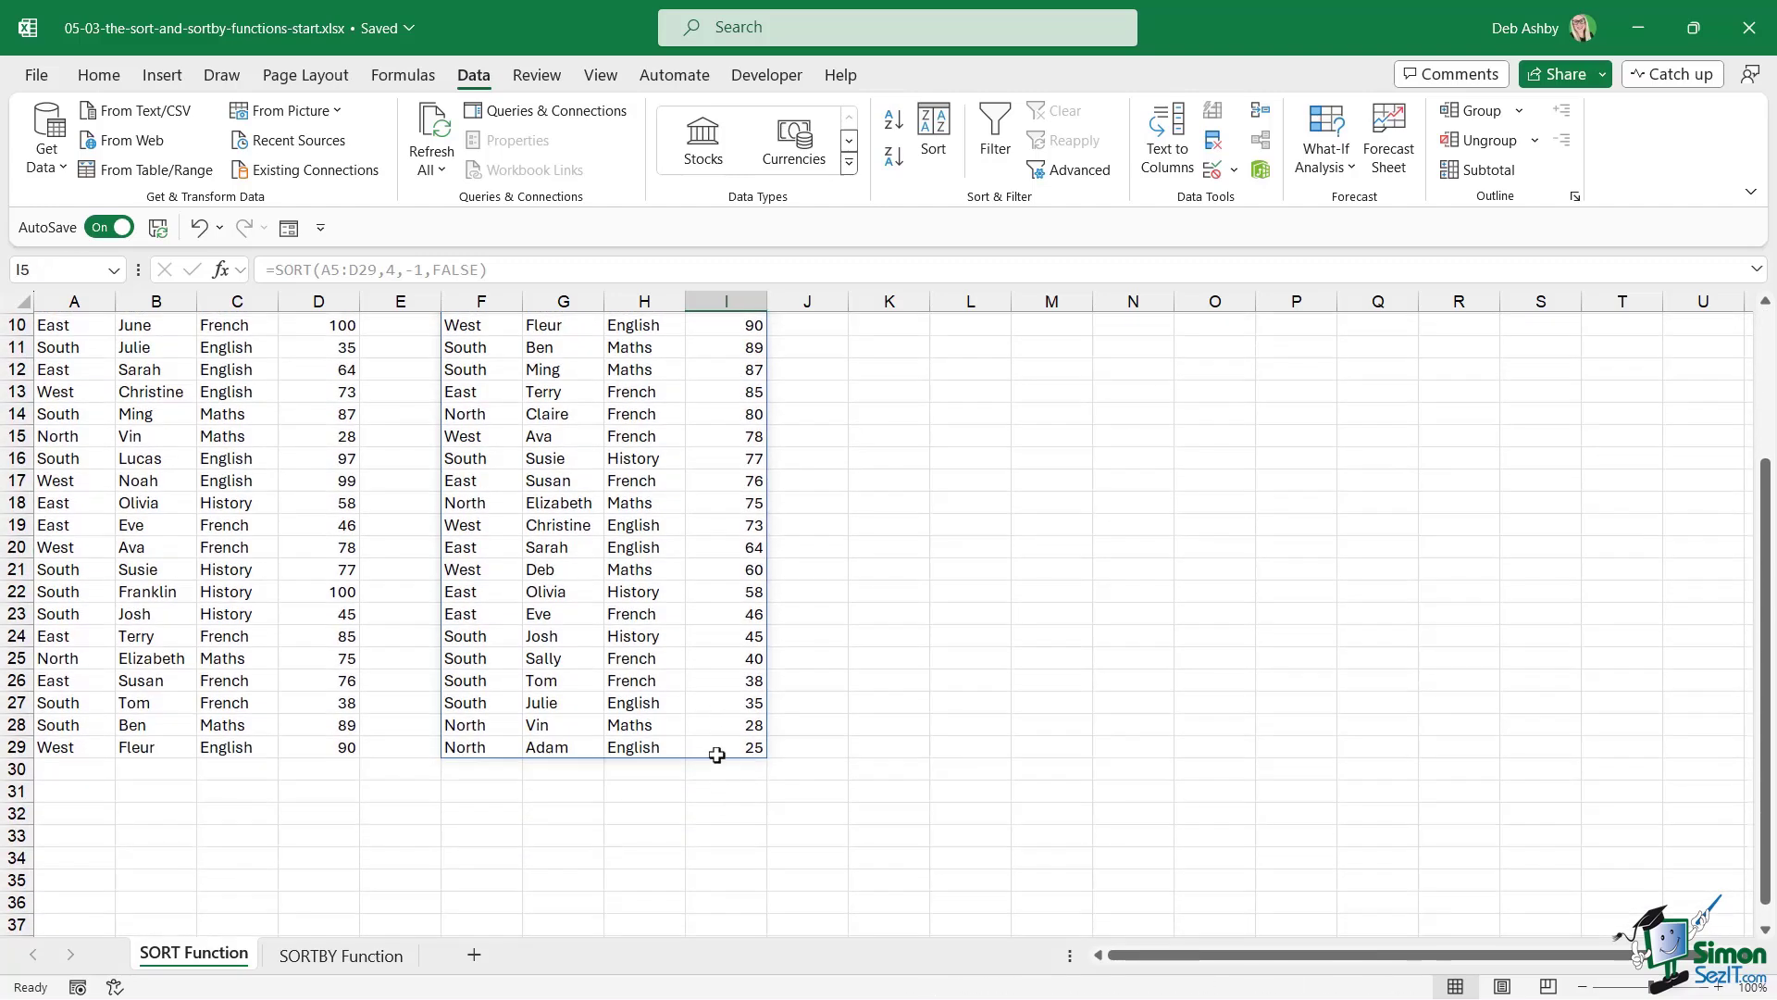
{"action": "left_click", "coordinate": [720, 749]}
{"action": "scroll", "coordinate": [700, 590], "scroll_direction": "up", "scroll_amount": 3}
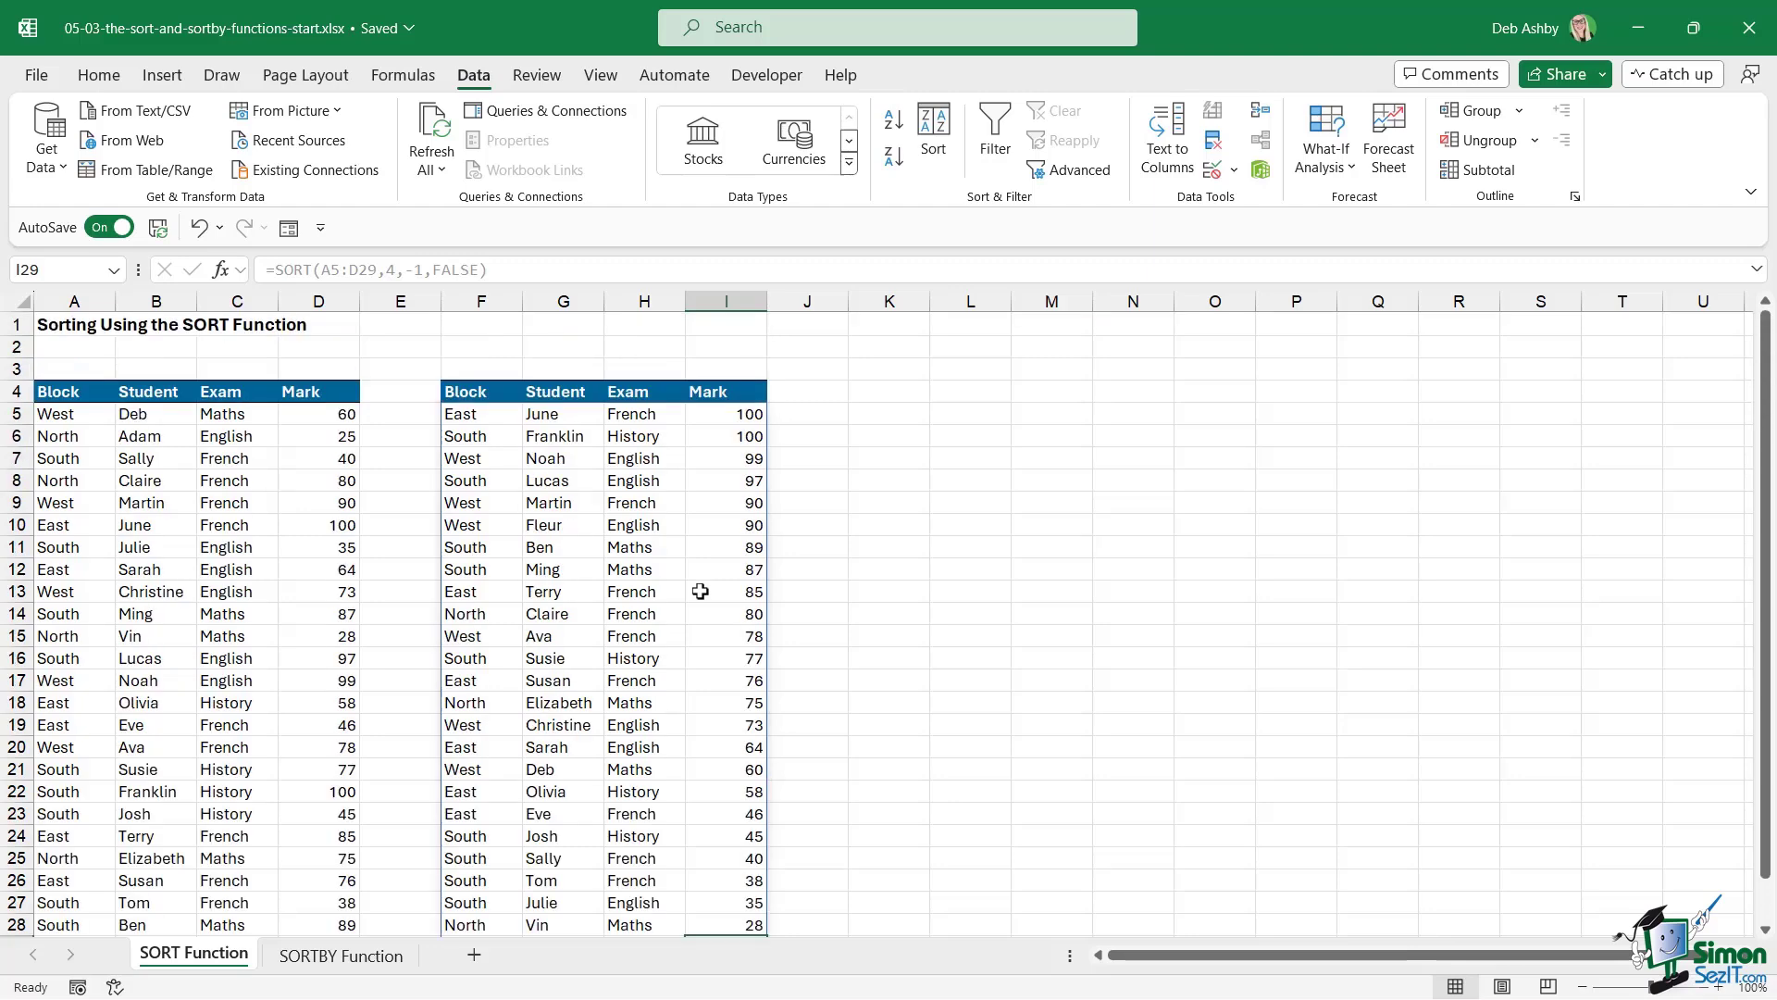
{"action": "left_click", "coordinate": [555, 436]}
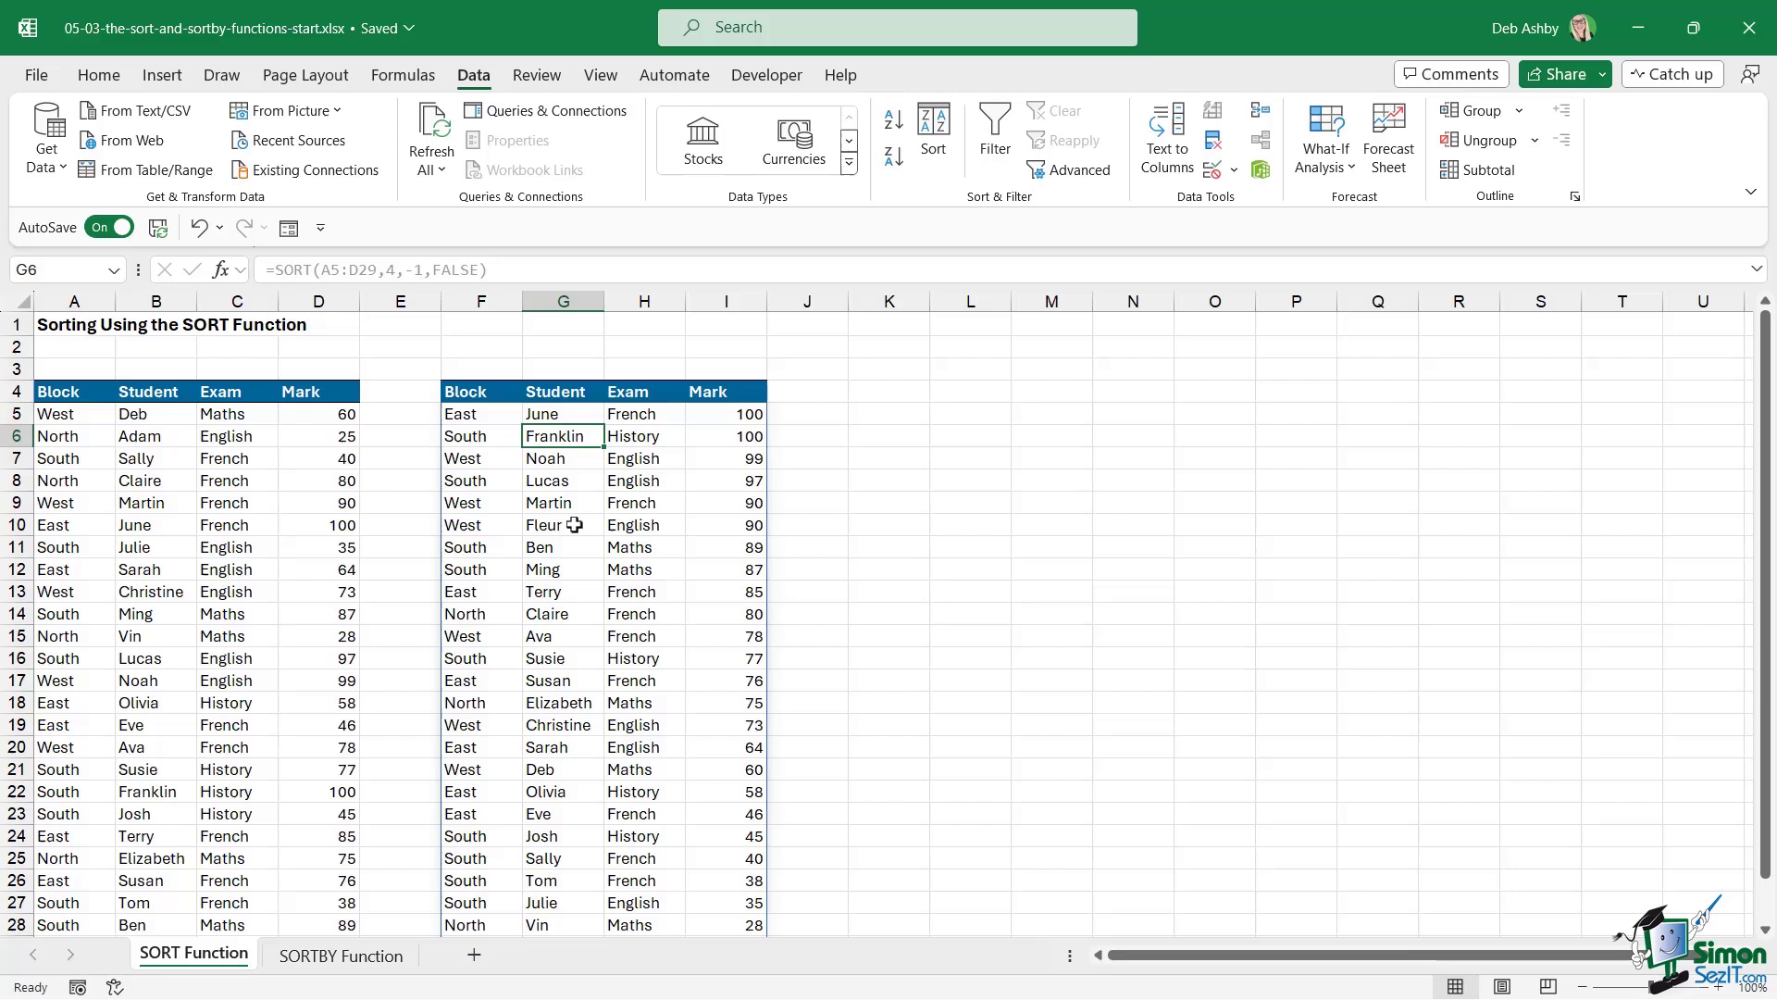
{"action": "left_click", "coordinate": [493, 418]}
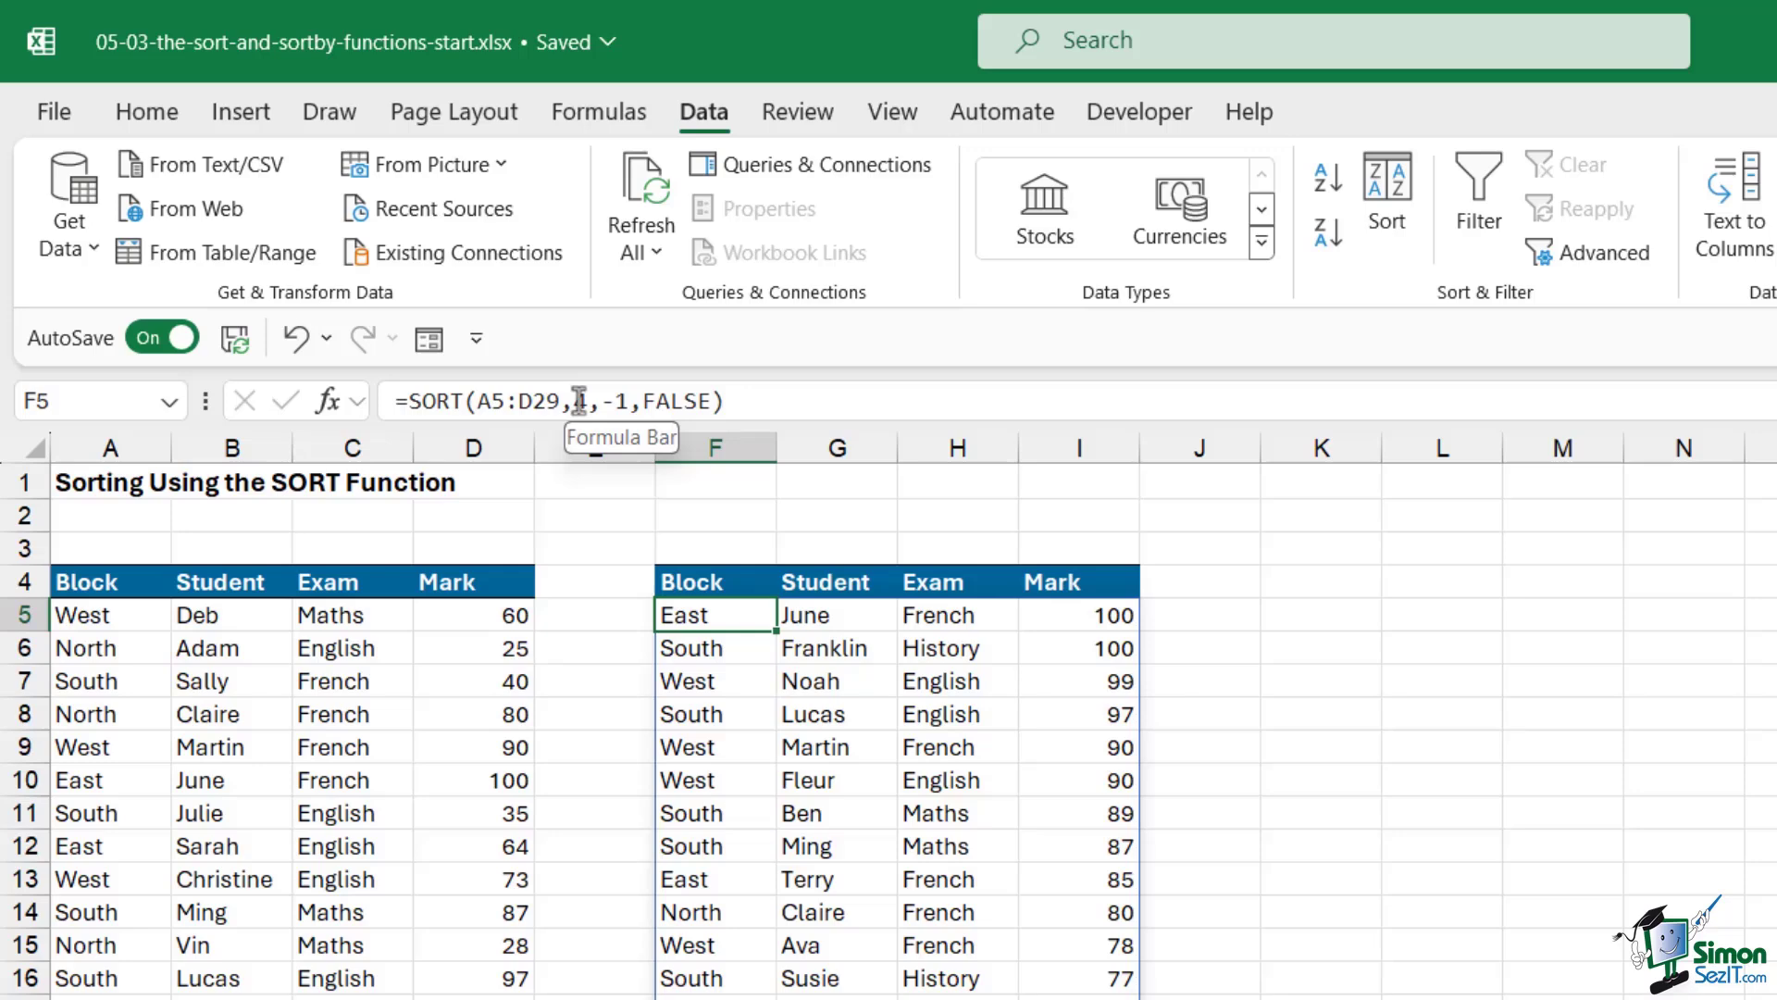
Start rewriting the sort index 4 as the array {4,3} for Mark then Exam.
{"action": "left_click", "coordinate": [579, 400]}
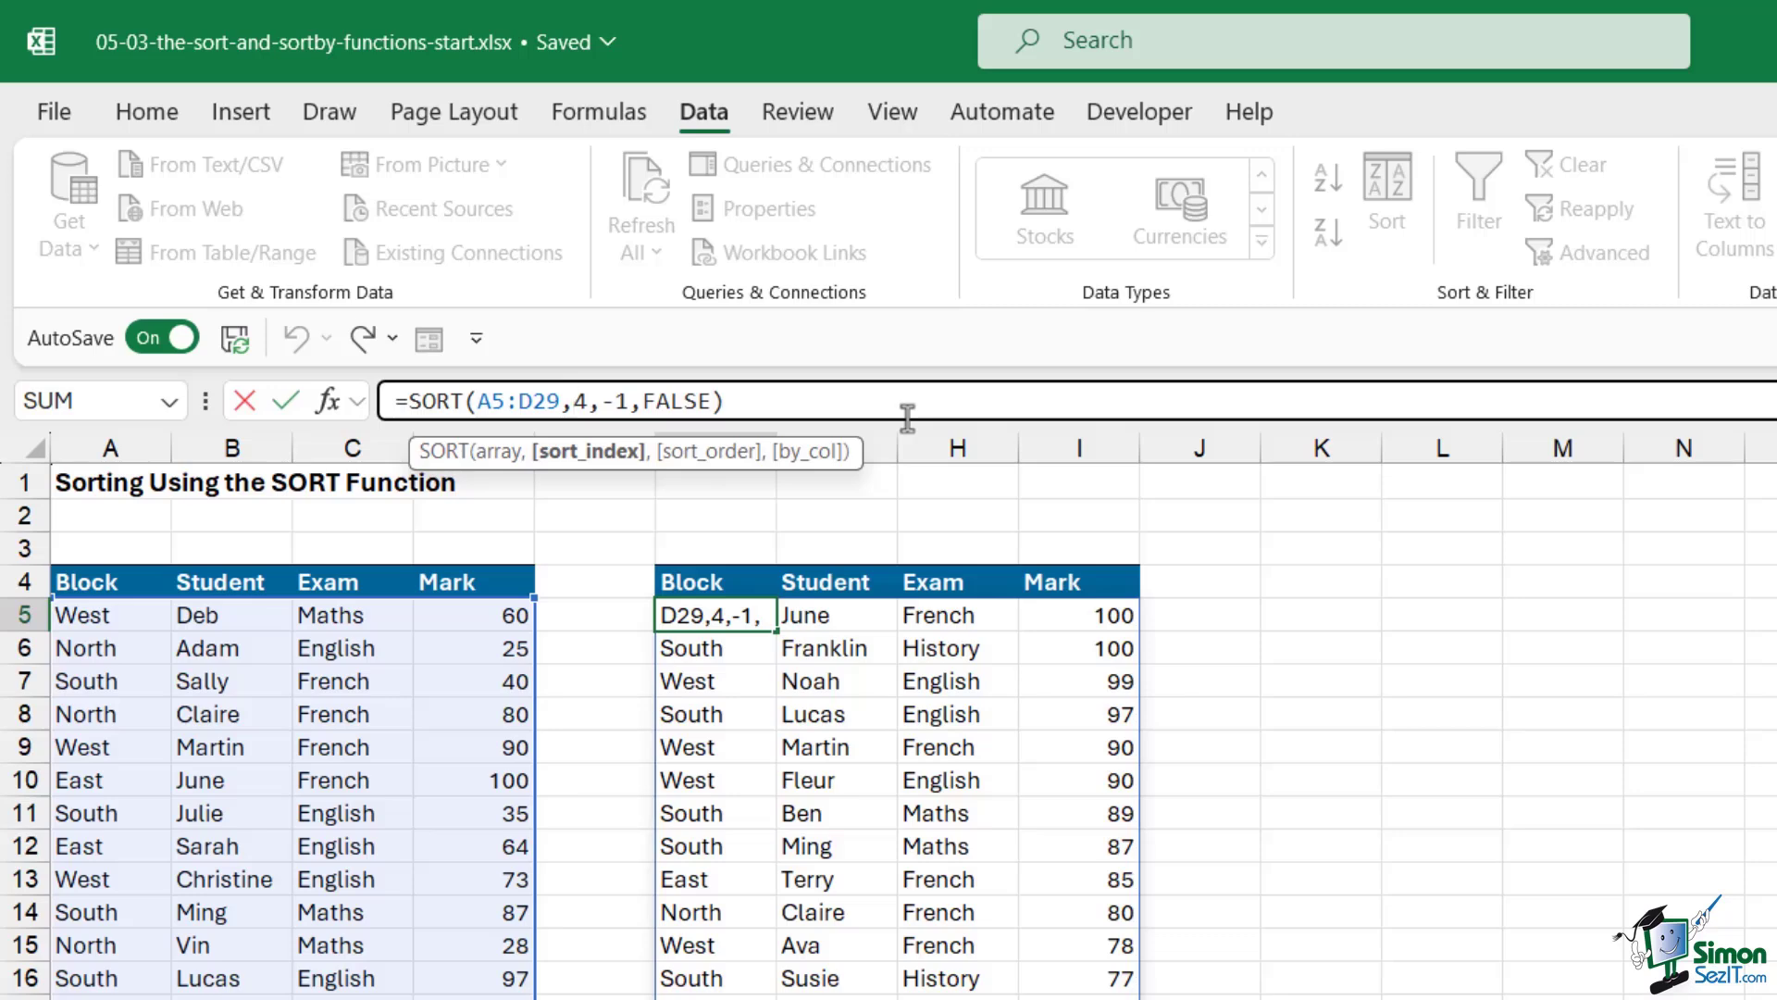
{"action": "type", "text": "{"}
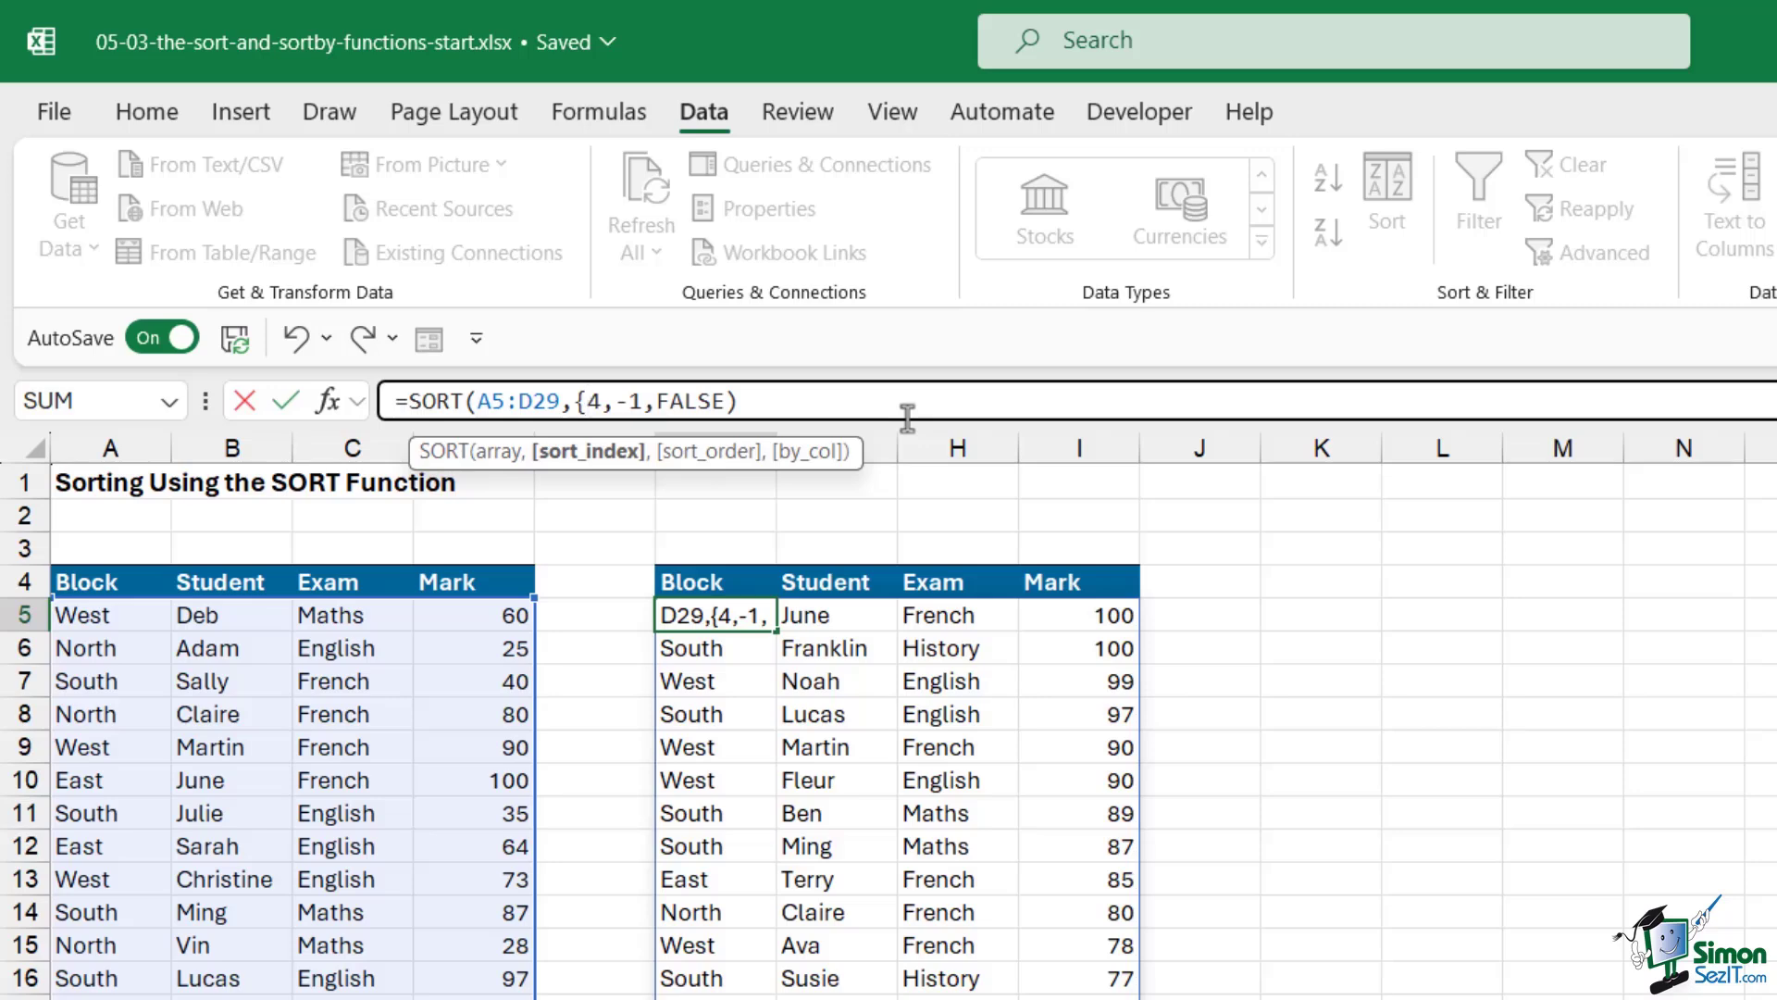
{"action": "type", "text": ","}
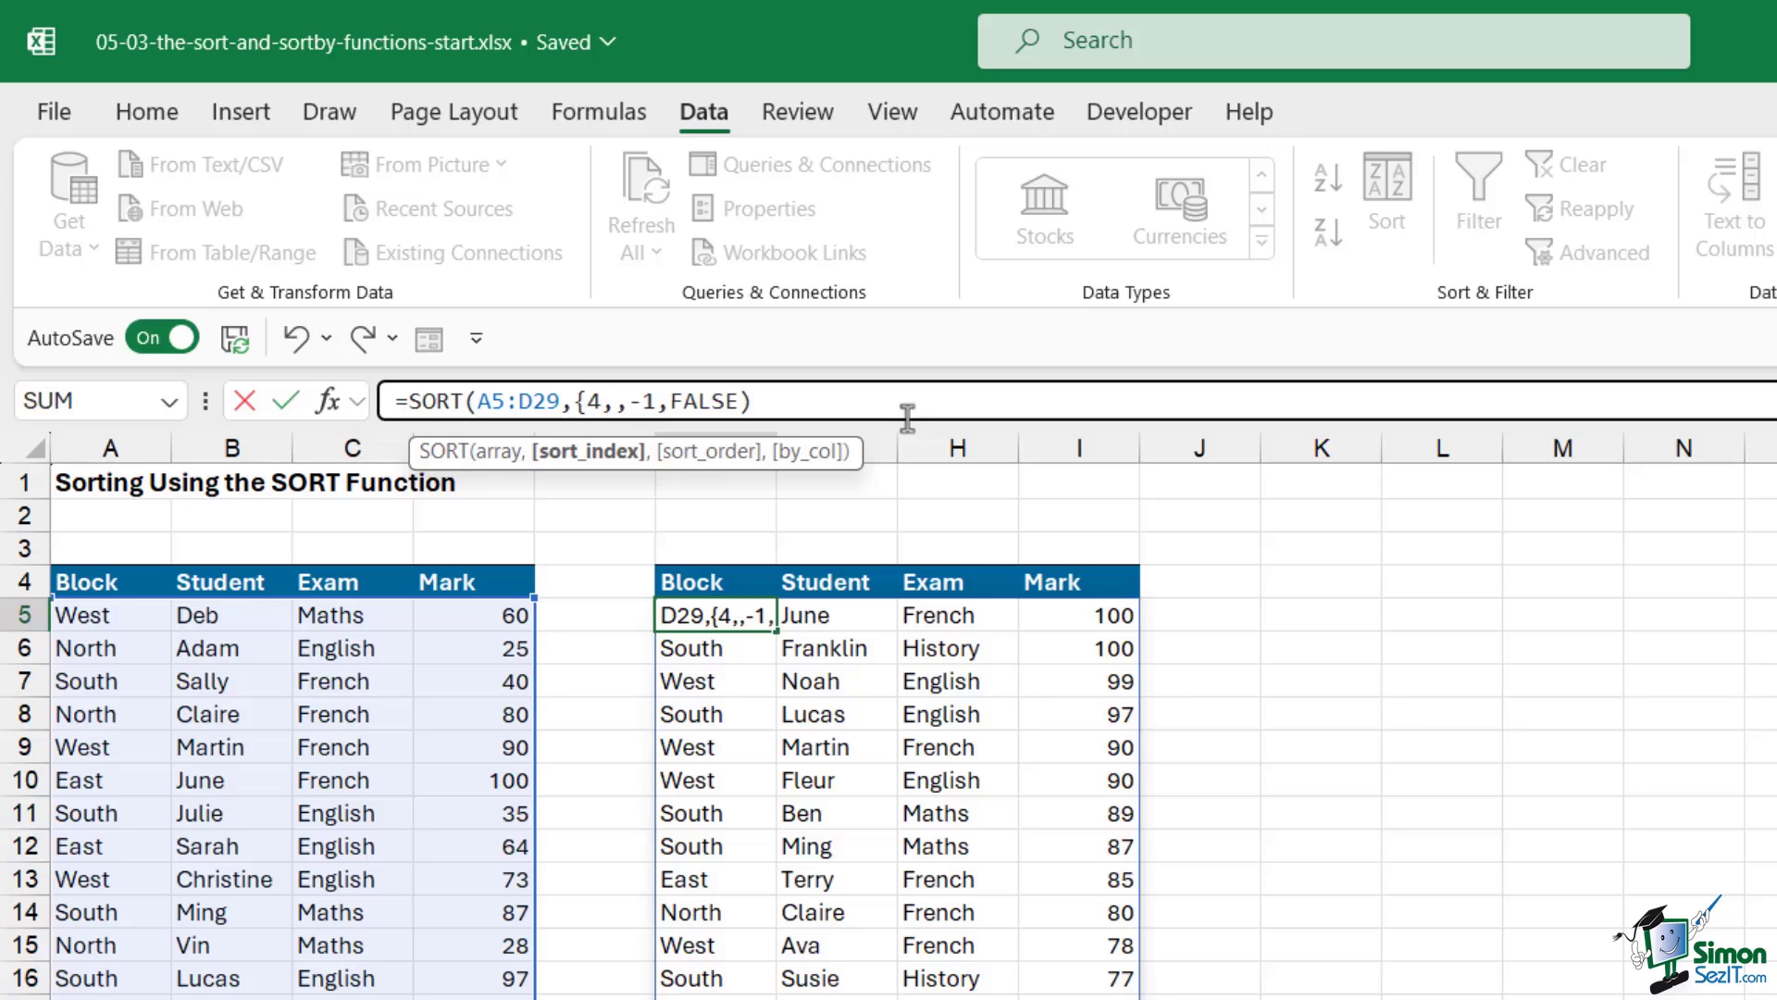
{"action": "type", "text": "3"}
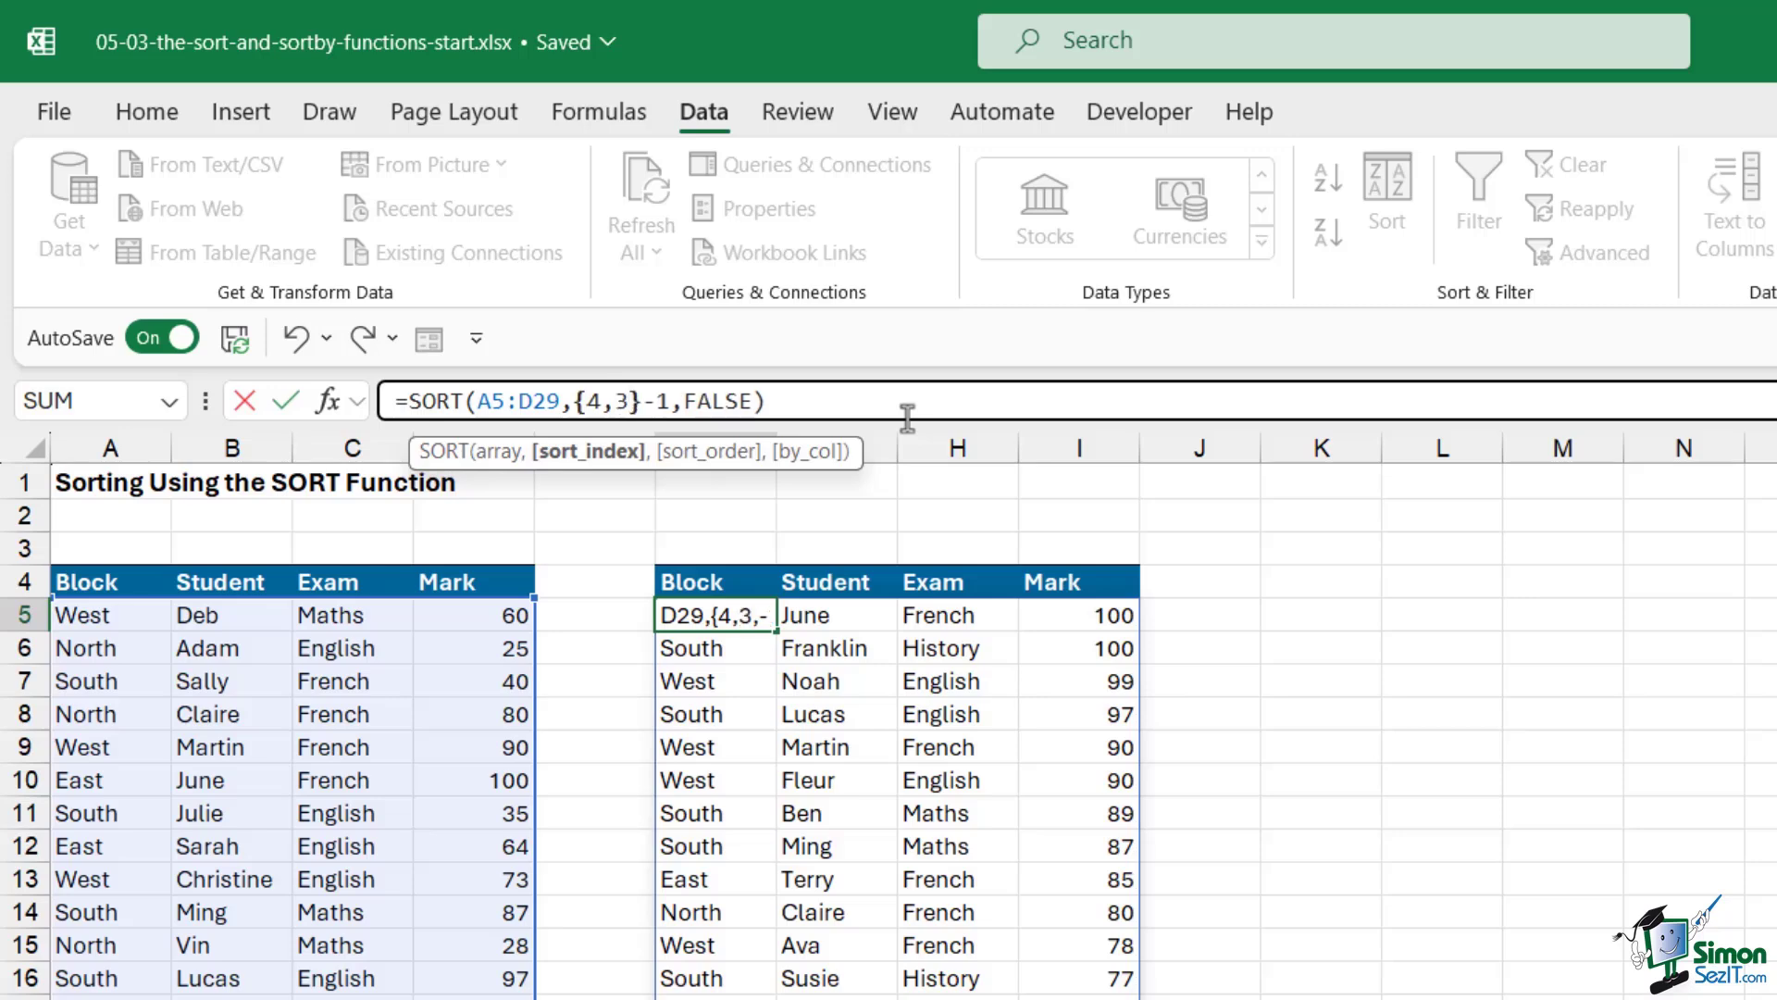
{"action": "type", "text": "}"}
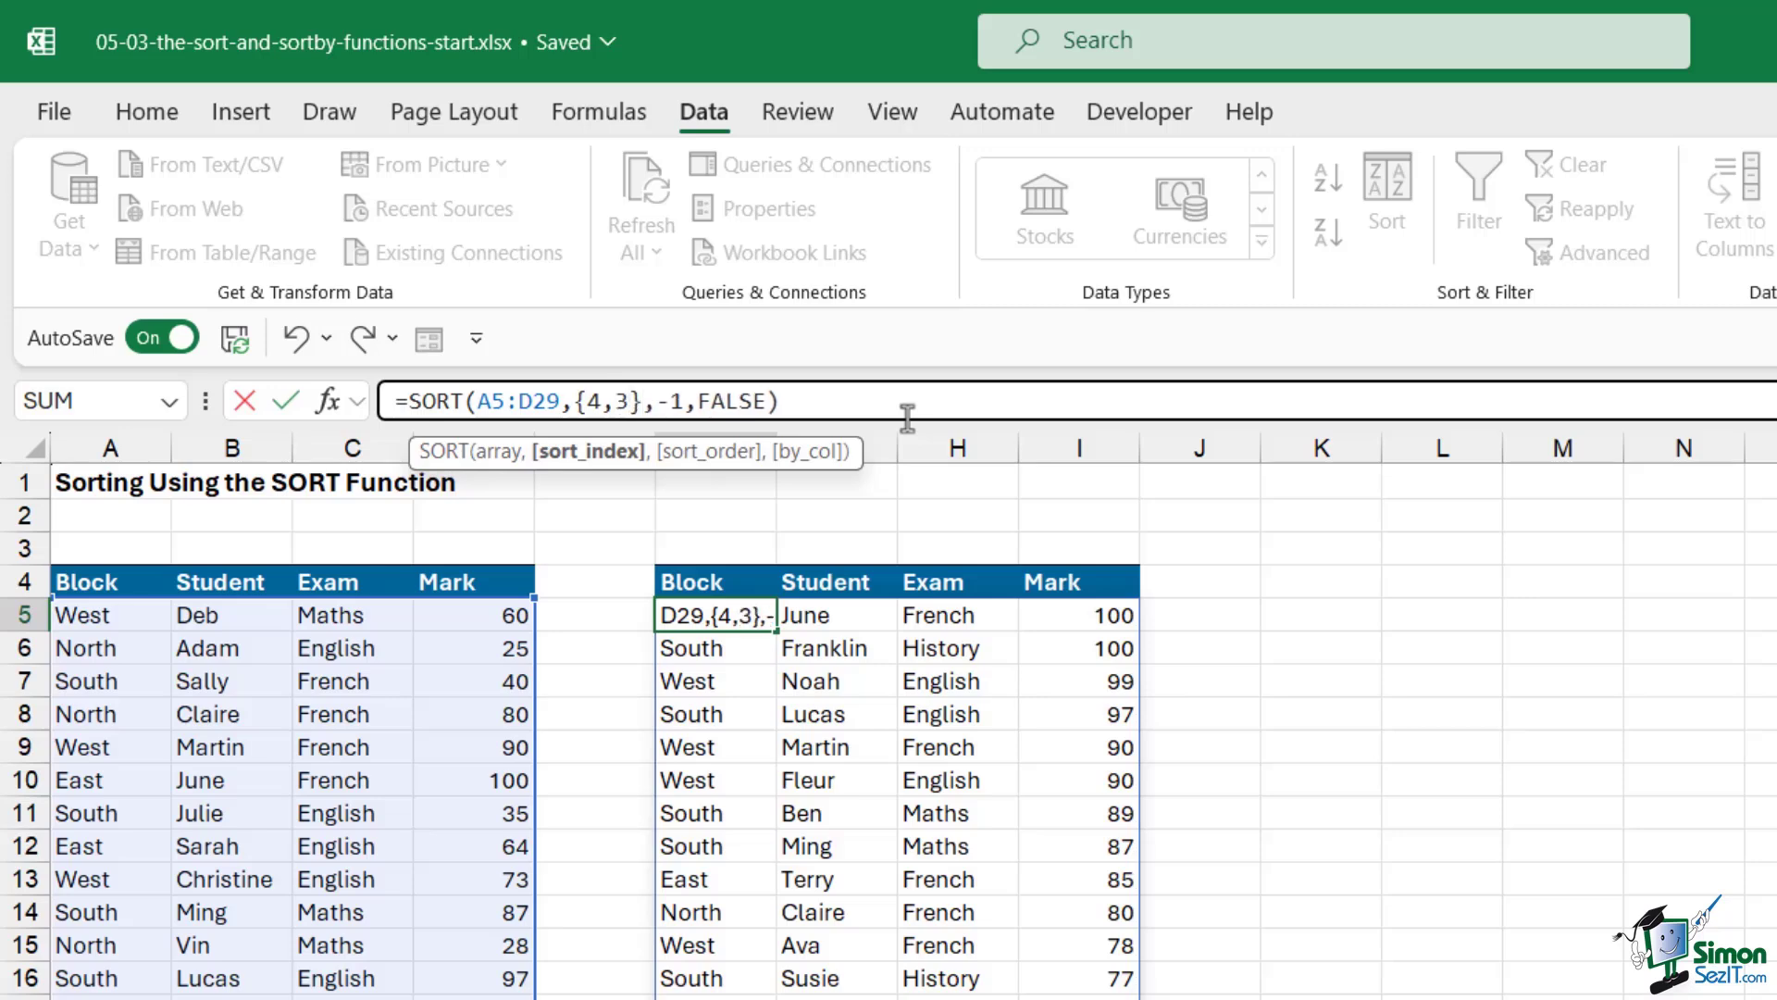
Set the sort order to {-1,1}, giving =SORT(A5:D29,{4,3},{-1,1},FALSE).
{"action": "left_click", "coordinate": [659, 401]}
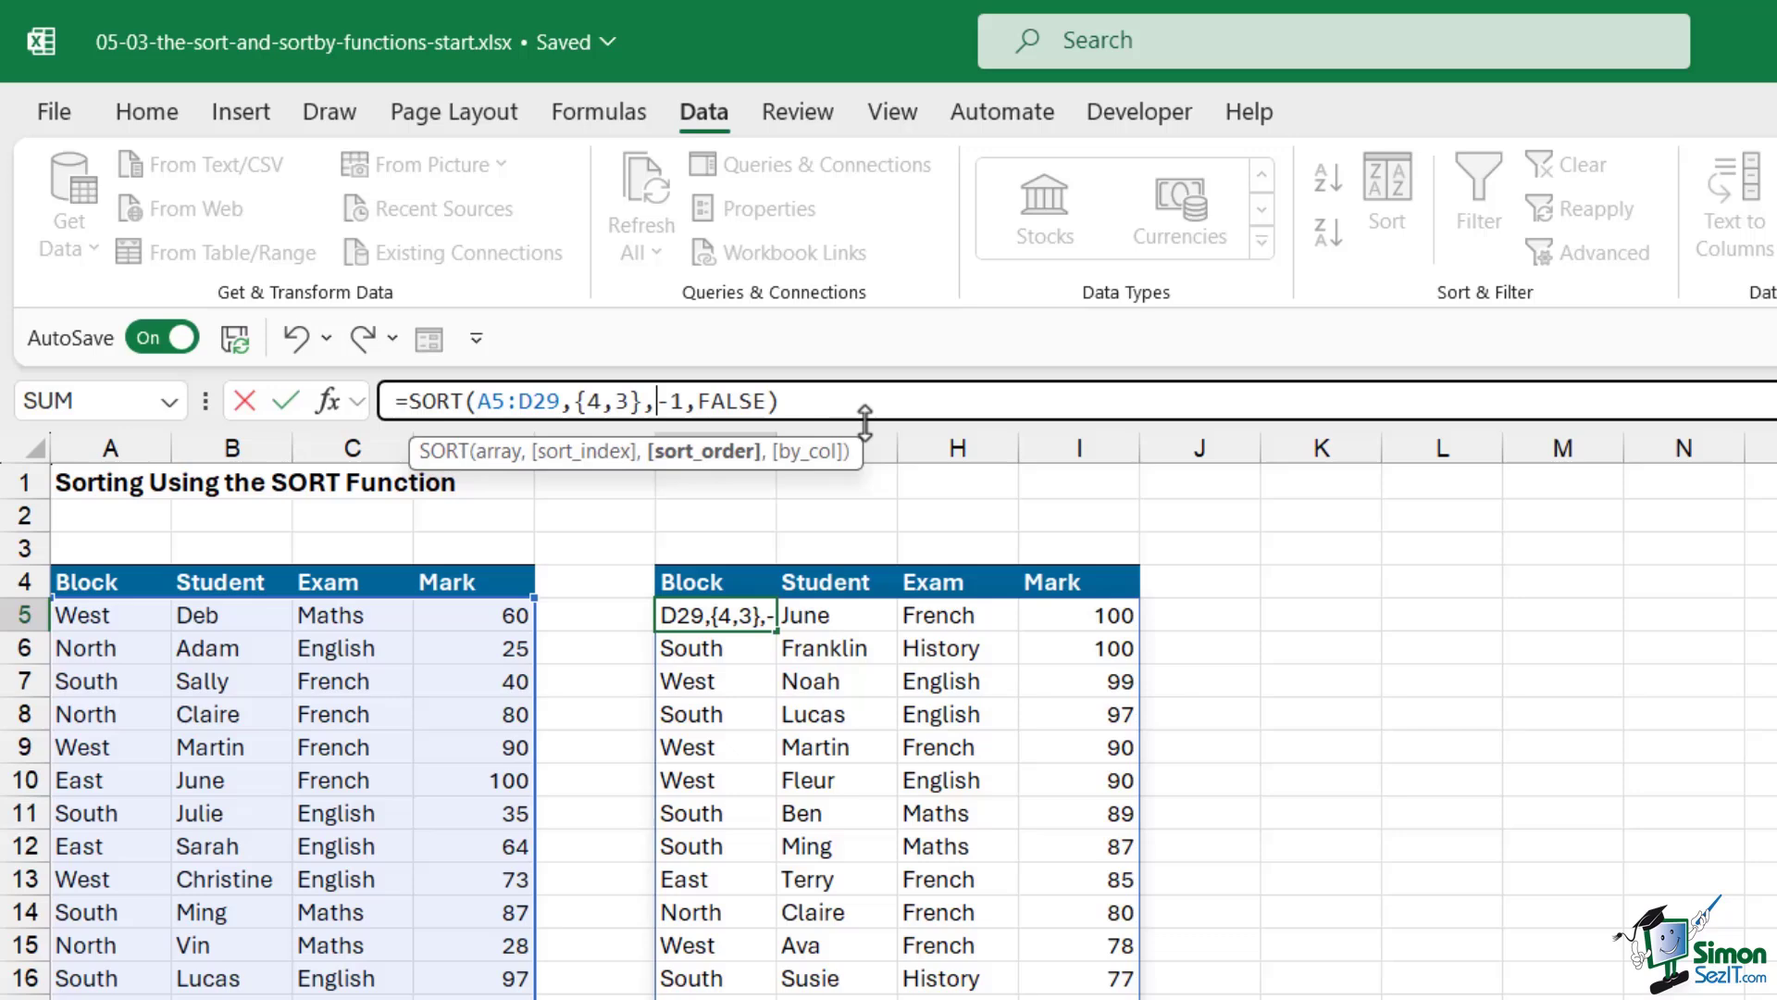
{"action": "type", "text": "{"}
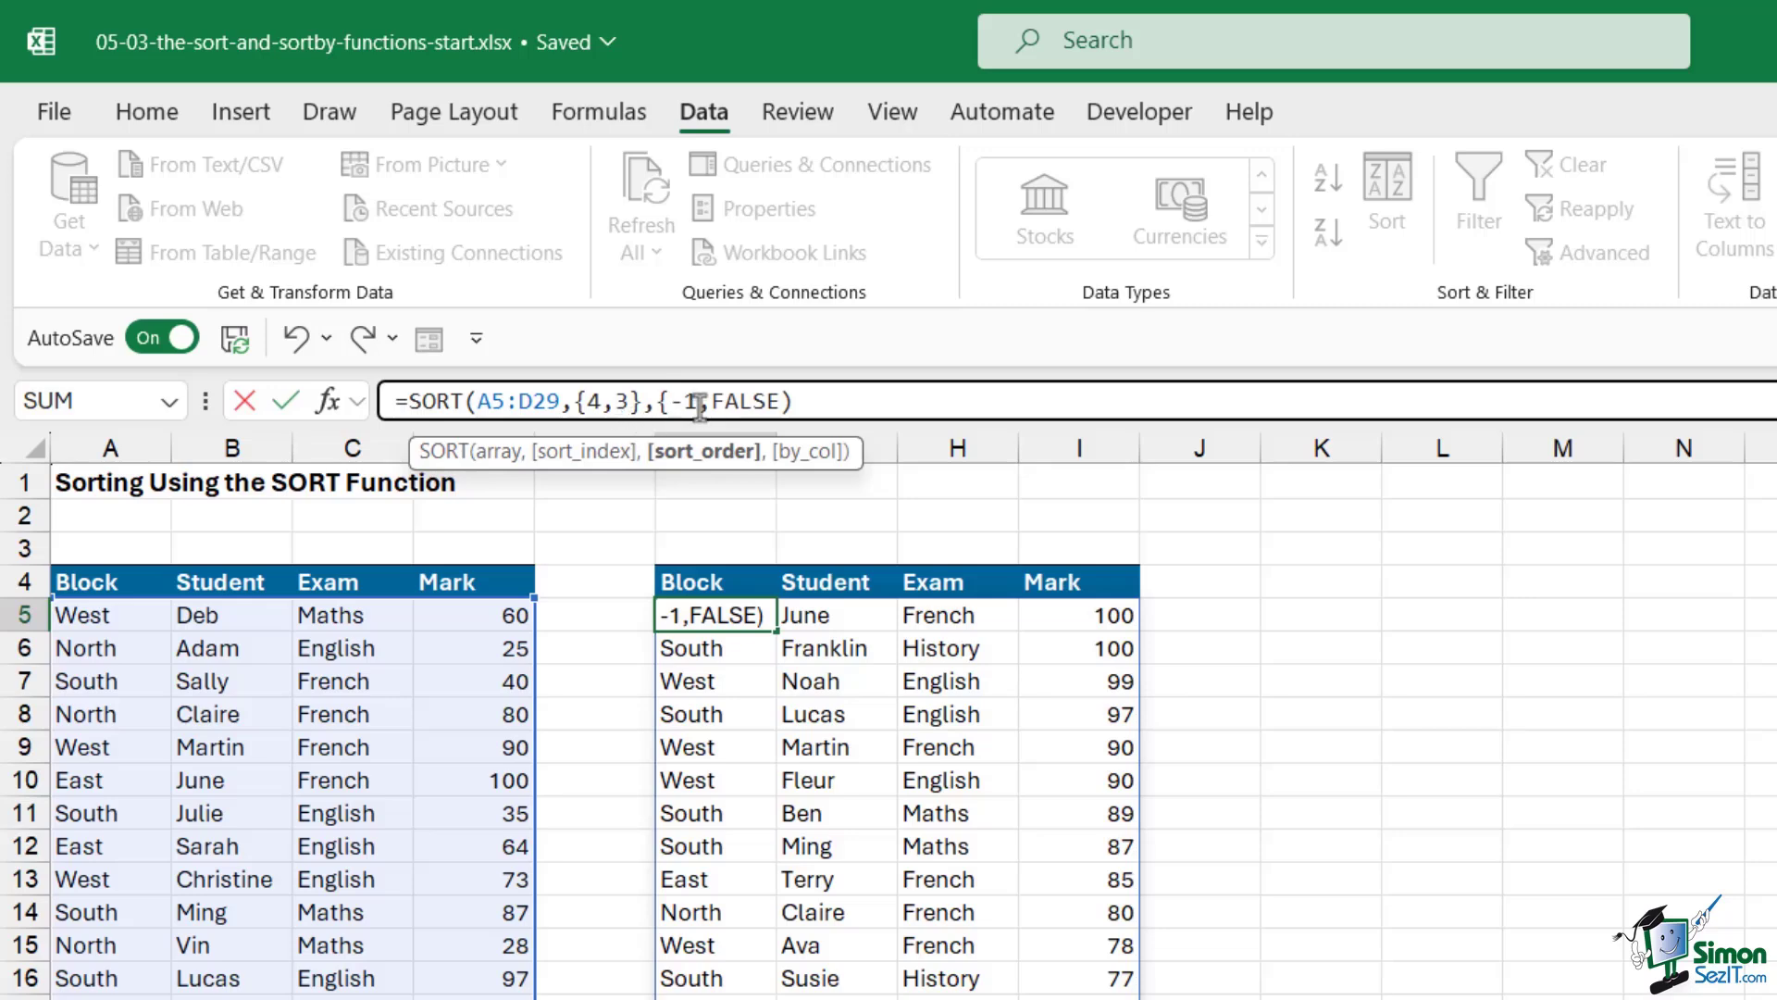
{"action": "type", "text": ","}
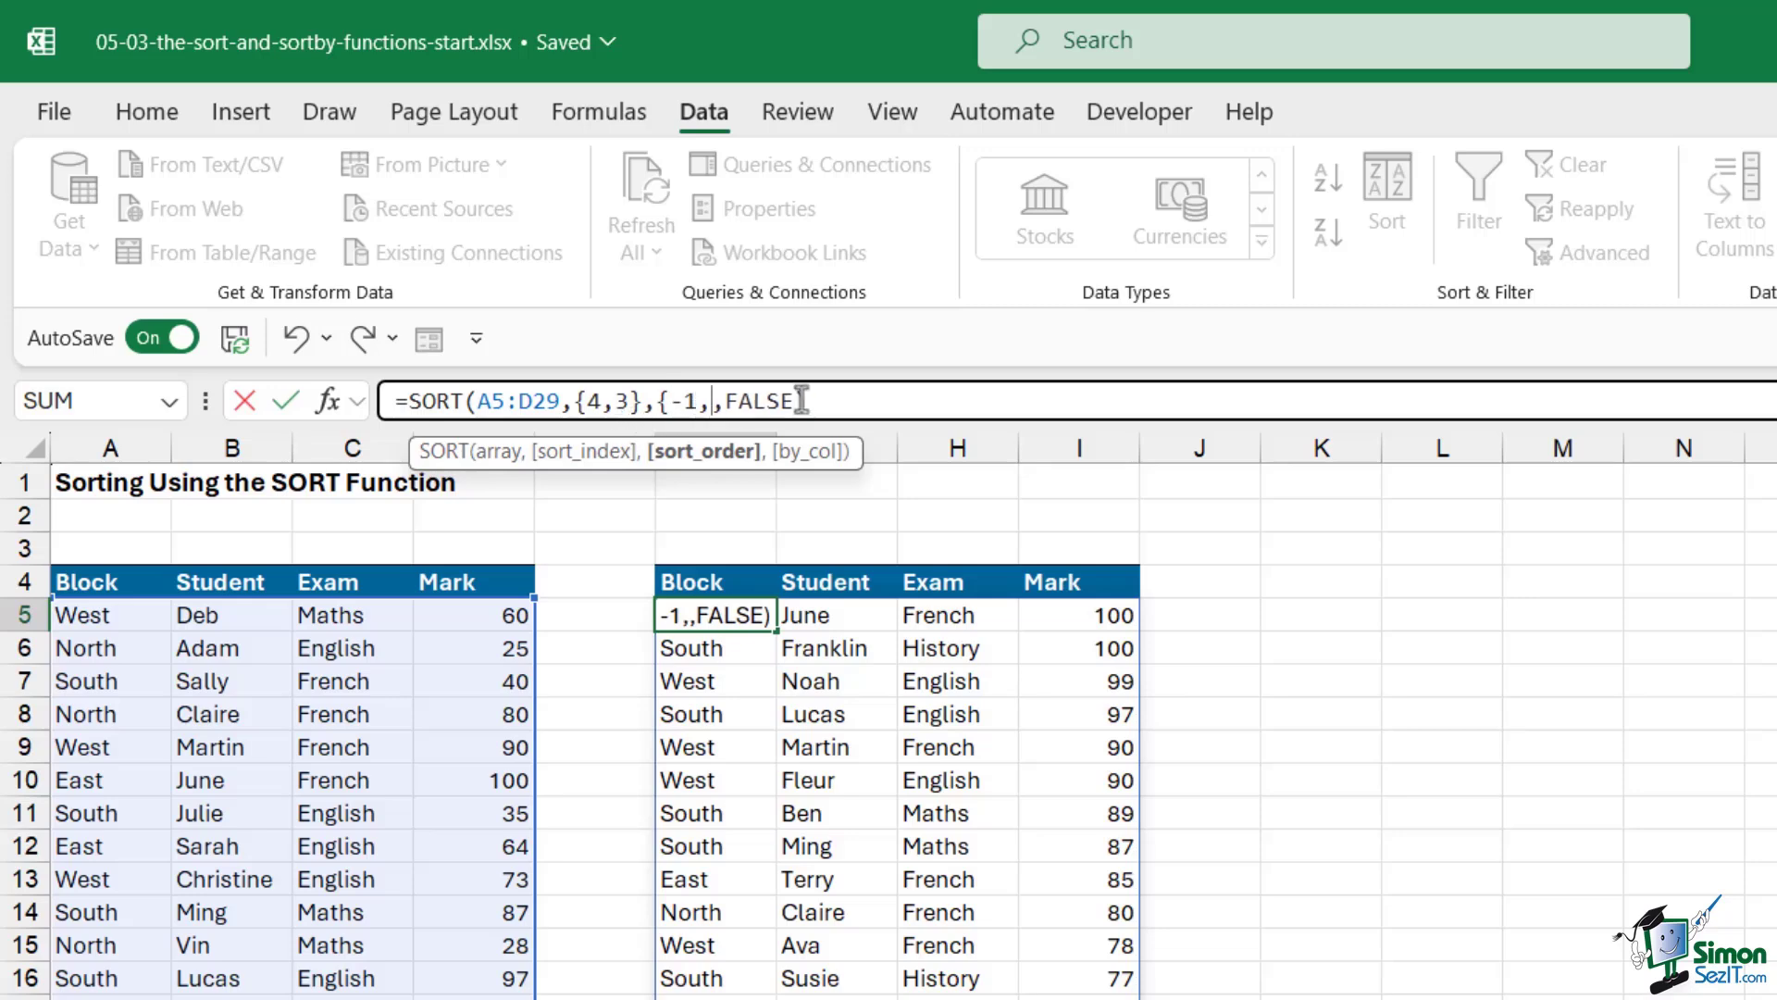
{"action": "type", "text": "1"}
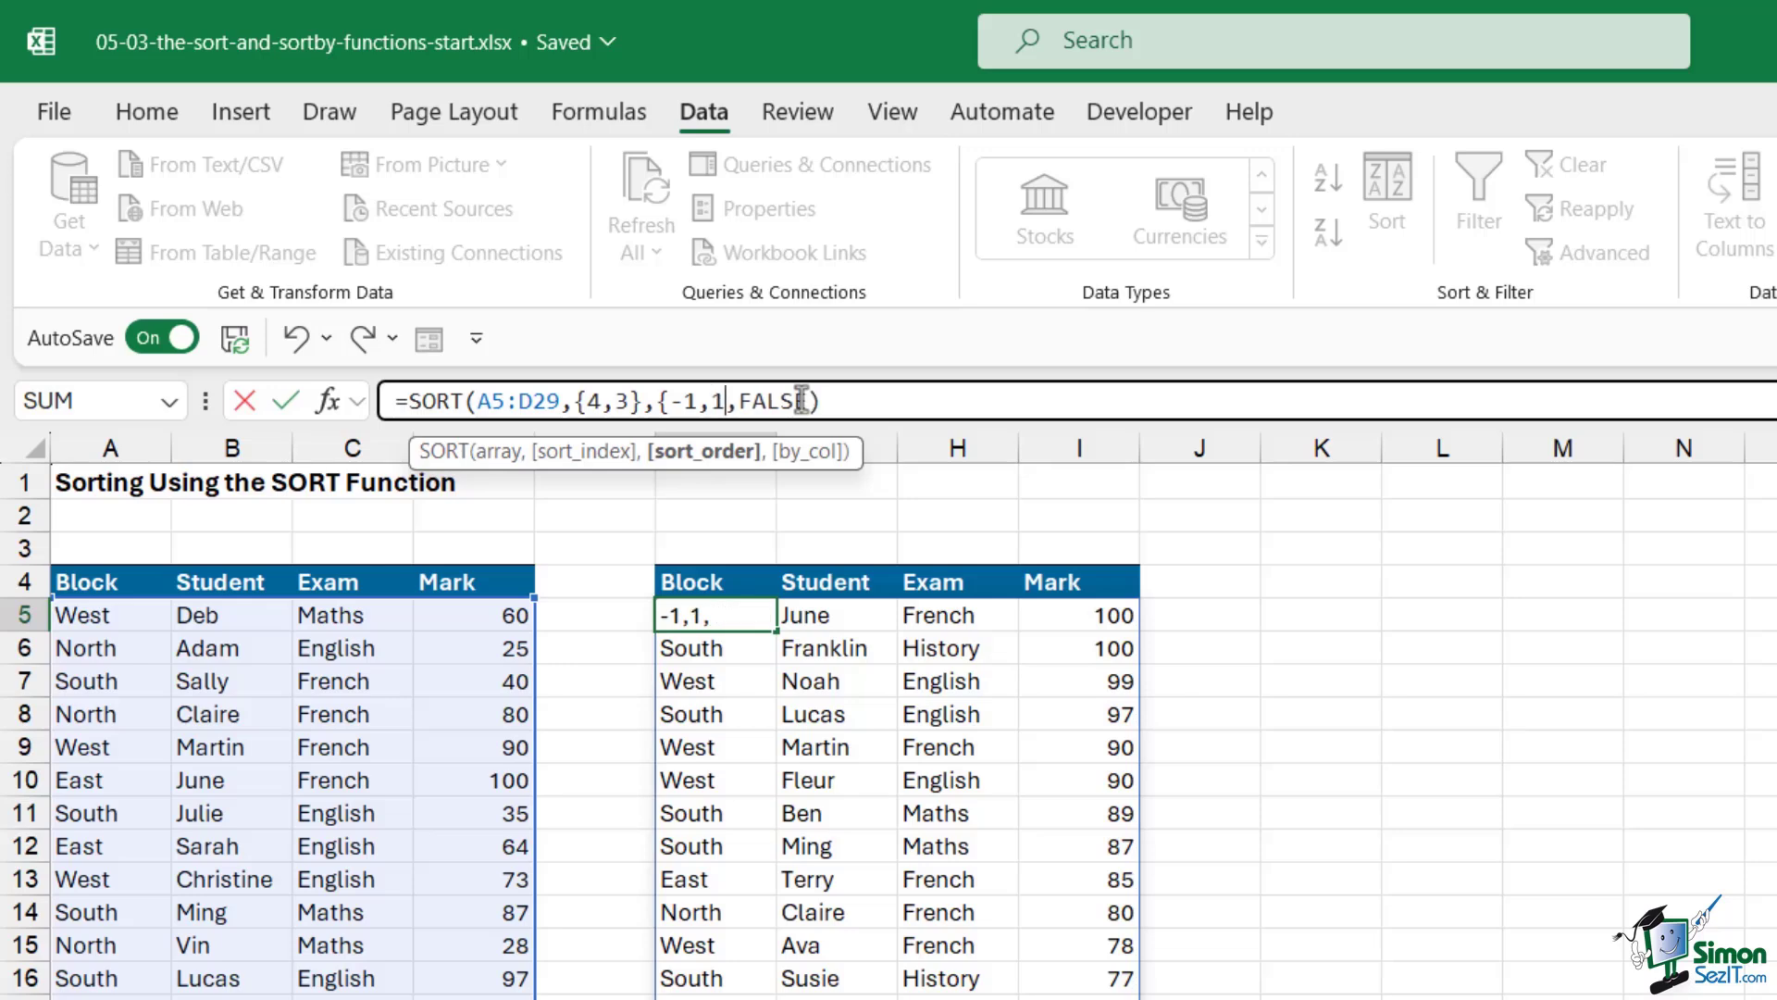
{"action": "type", "text": "}"}
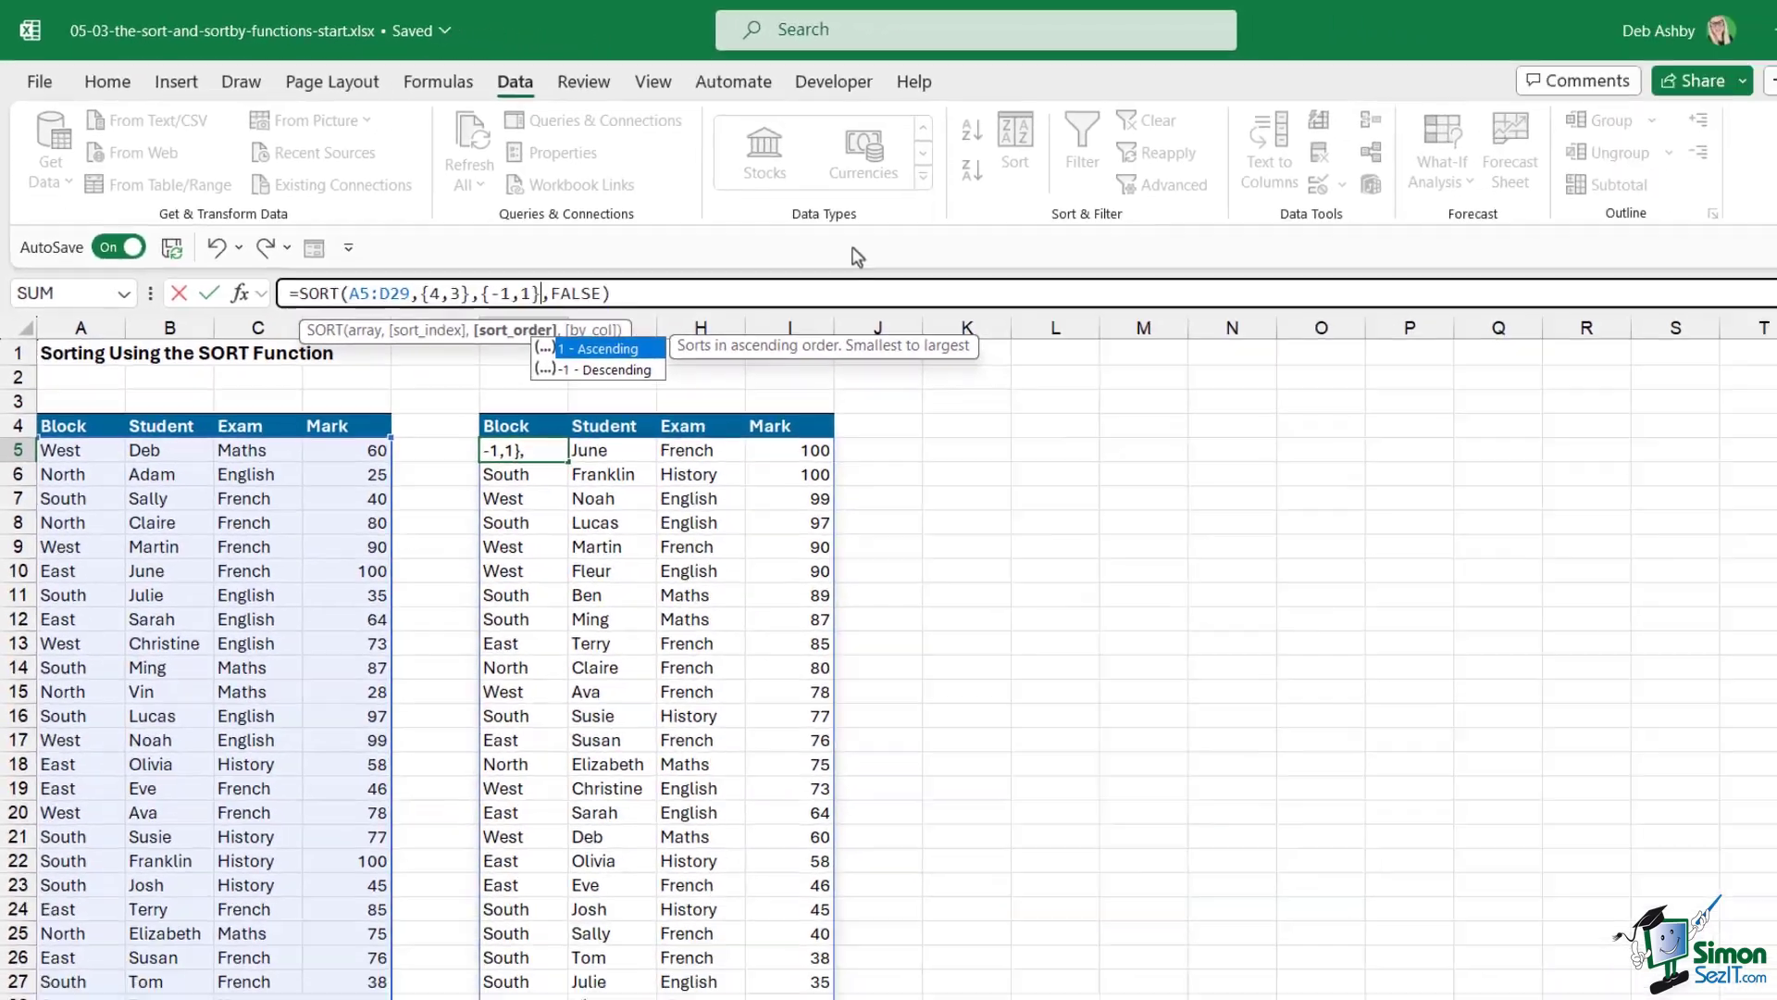
{"action": "key", "text": "Return"}
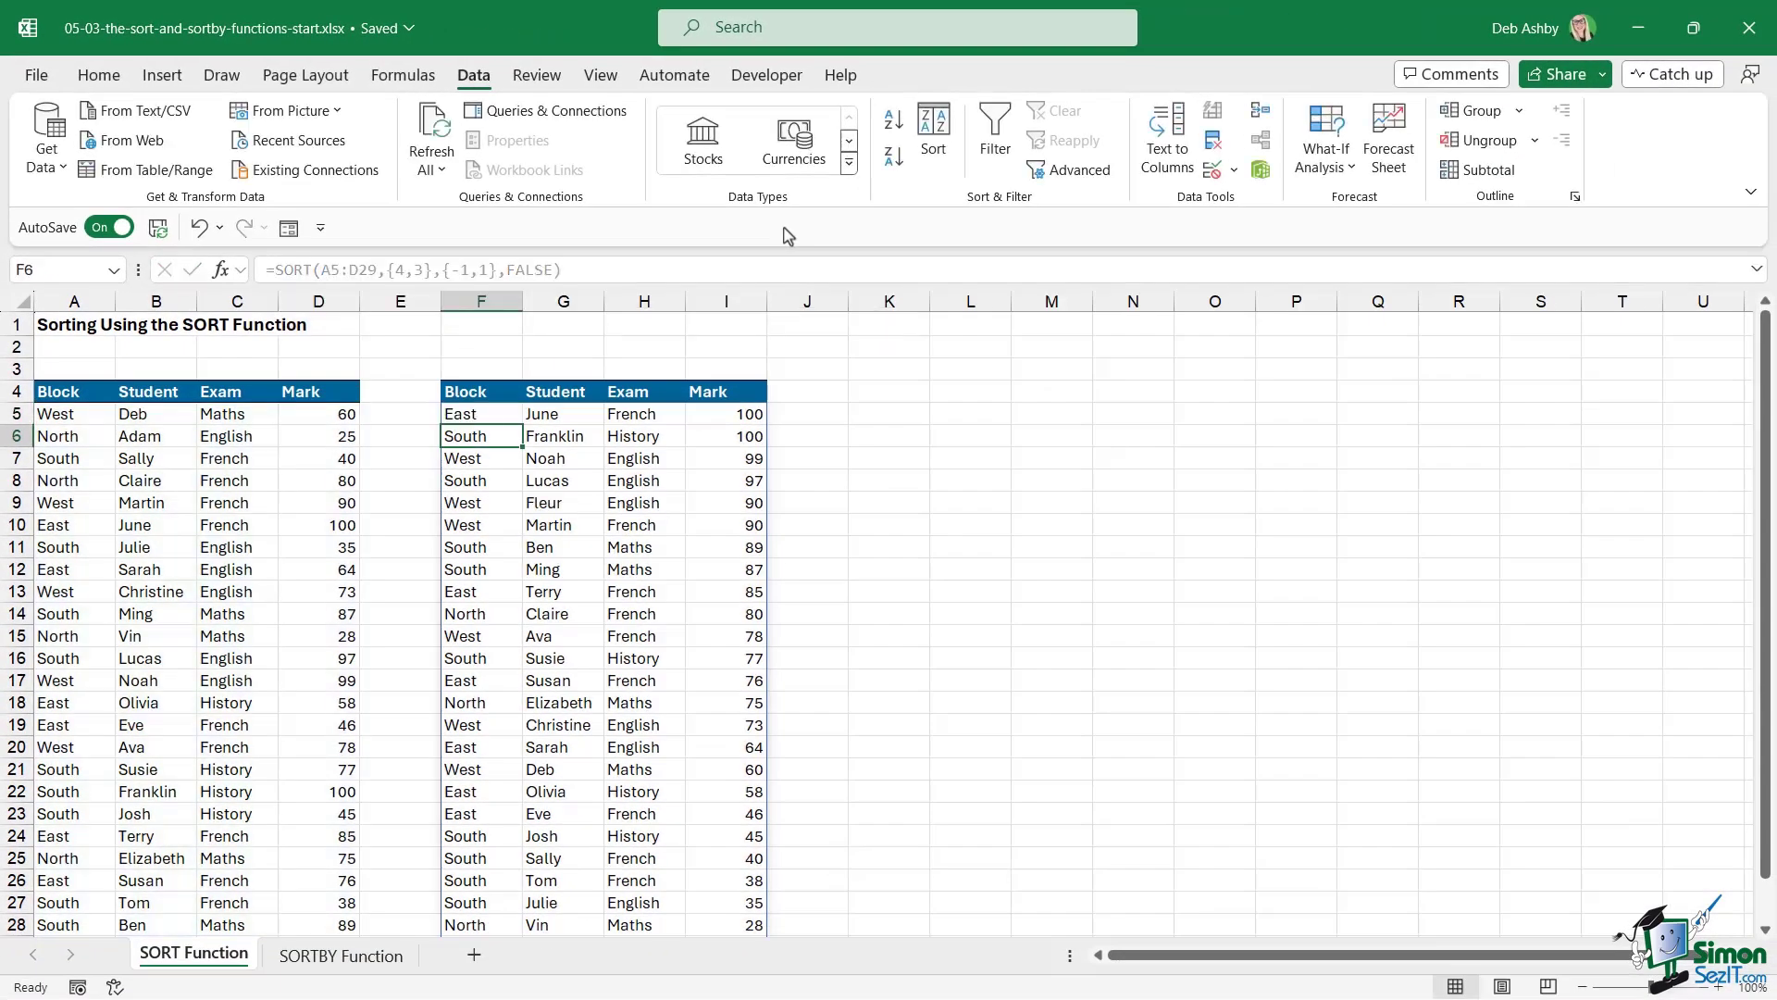
After checking the tied marks of 100, change the sort order to {-1,-1}.
{"action": "left_click", "coordinate": [704, 429]}
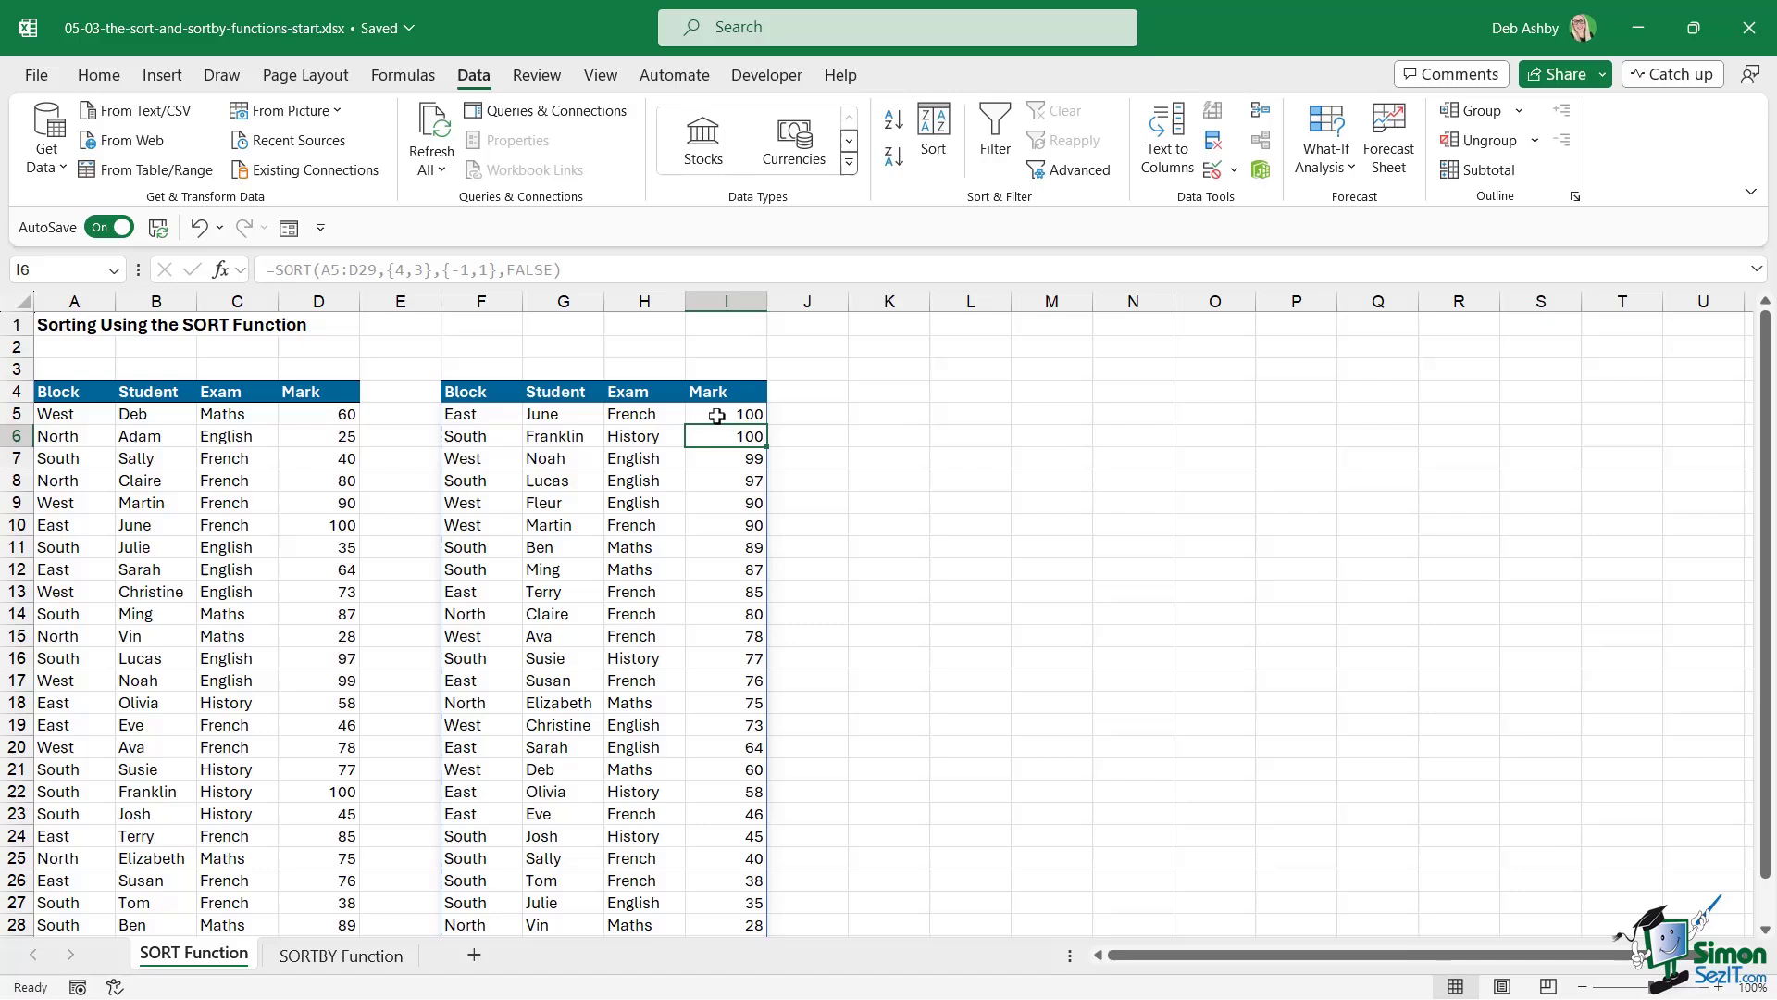
{"action": "left_click", "coordinate": [654, 415]}
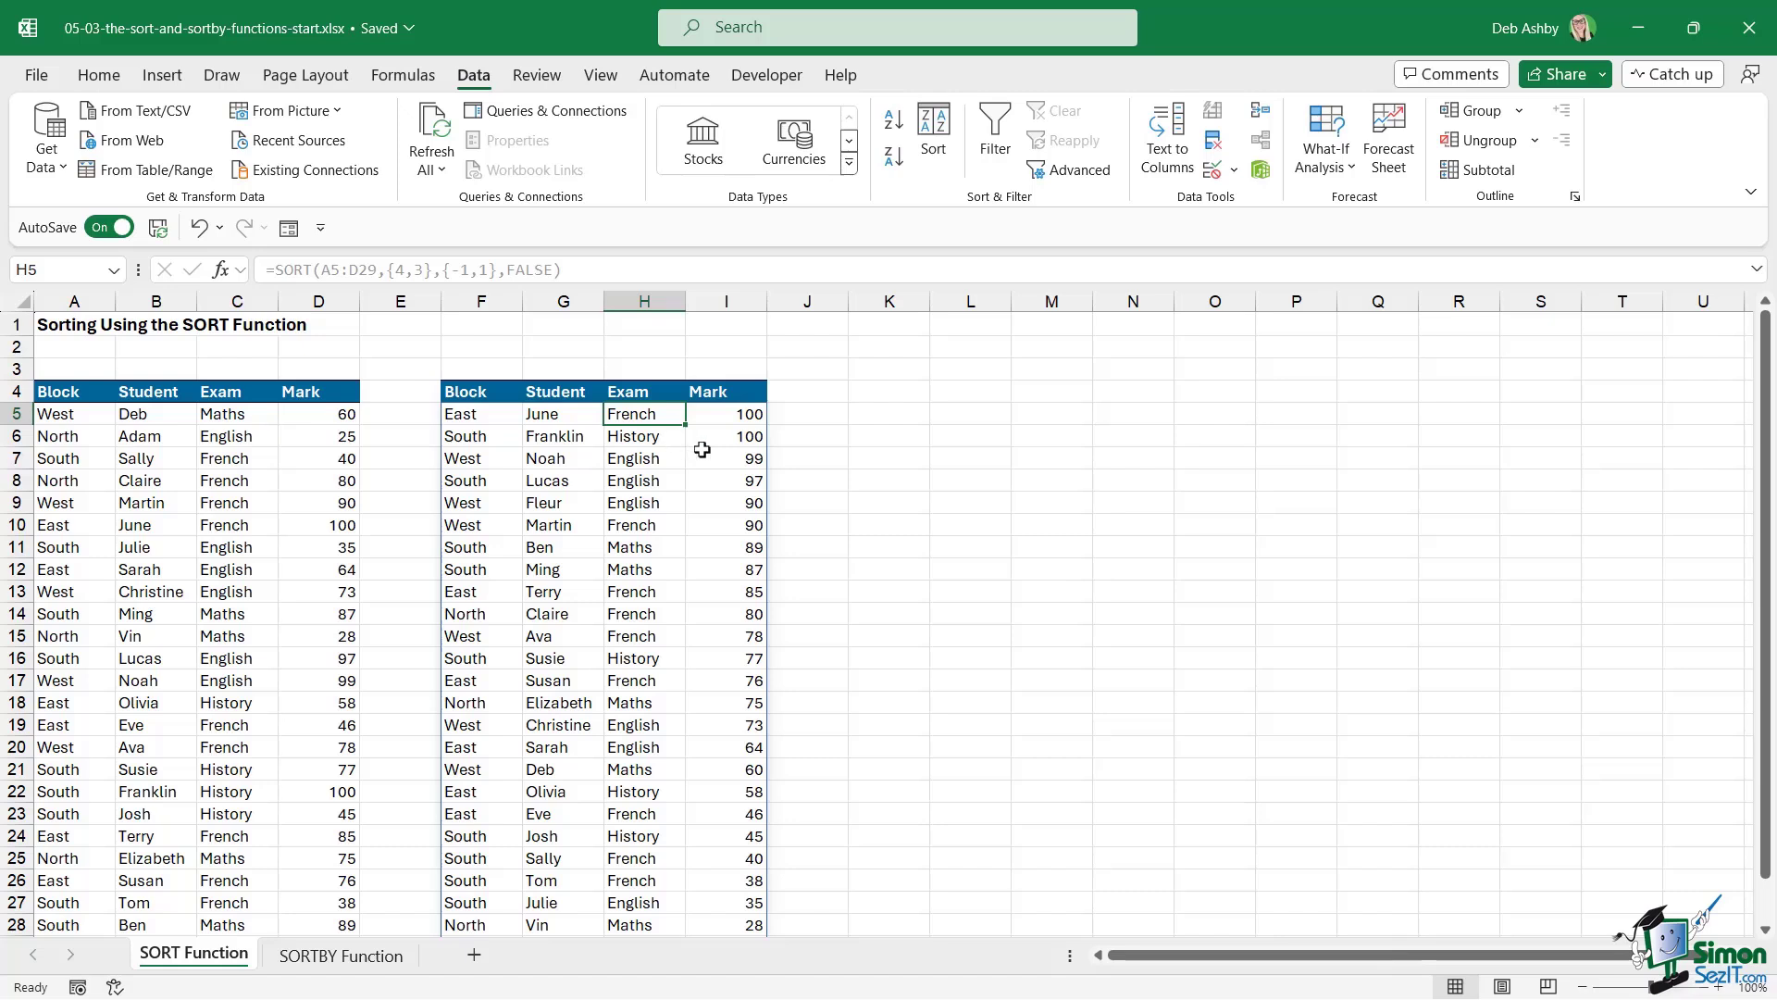
{"action": "left_click", "coordinate": [501, 420]}
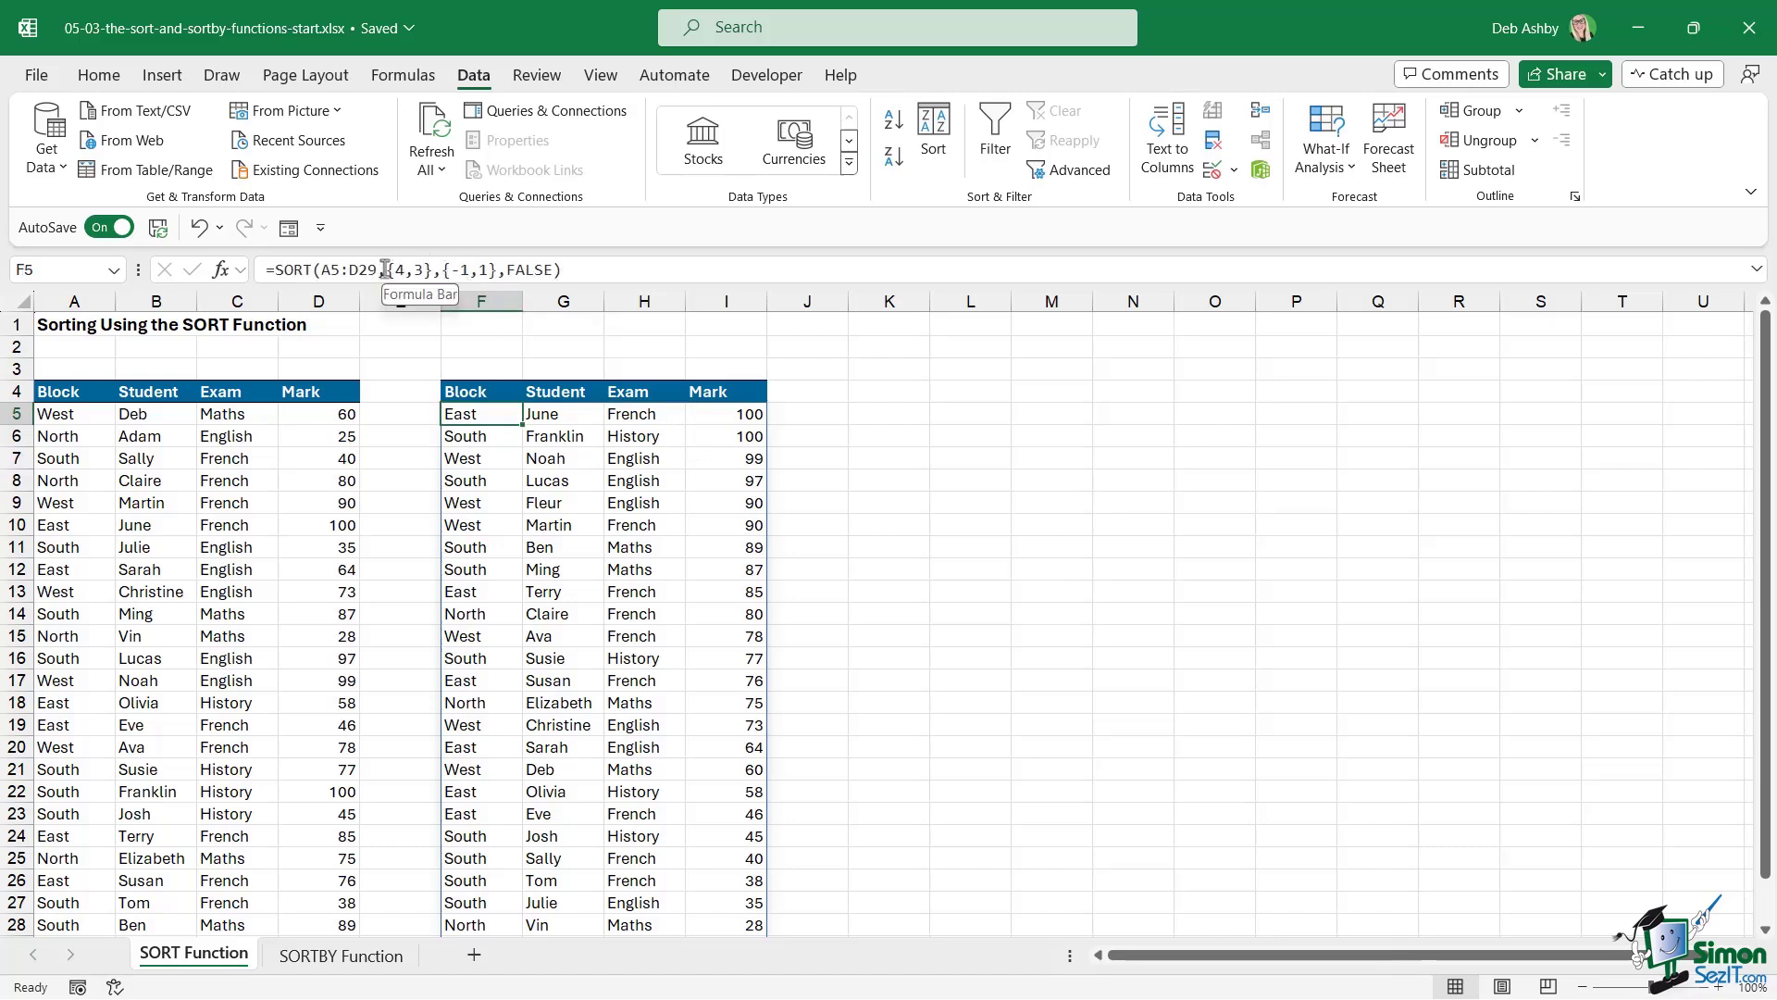
{"action": "left_click", "coordinate": [461, 269]}
{"action": "type", "text": "-"}
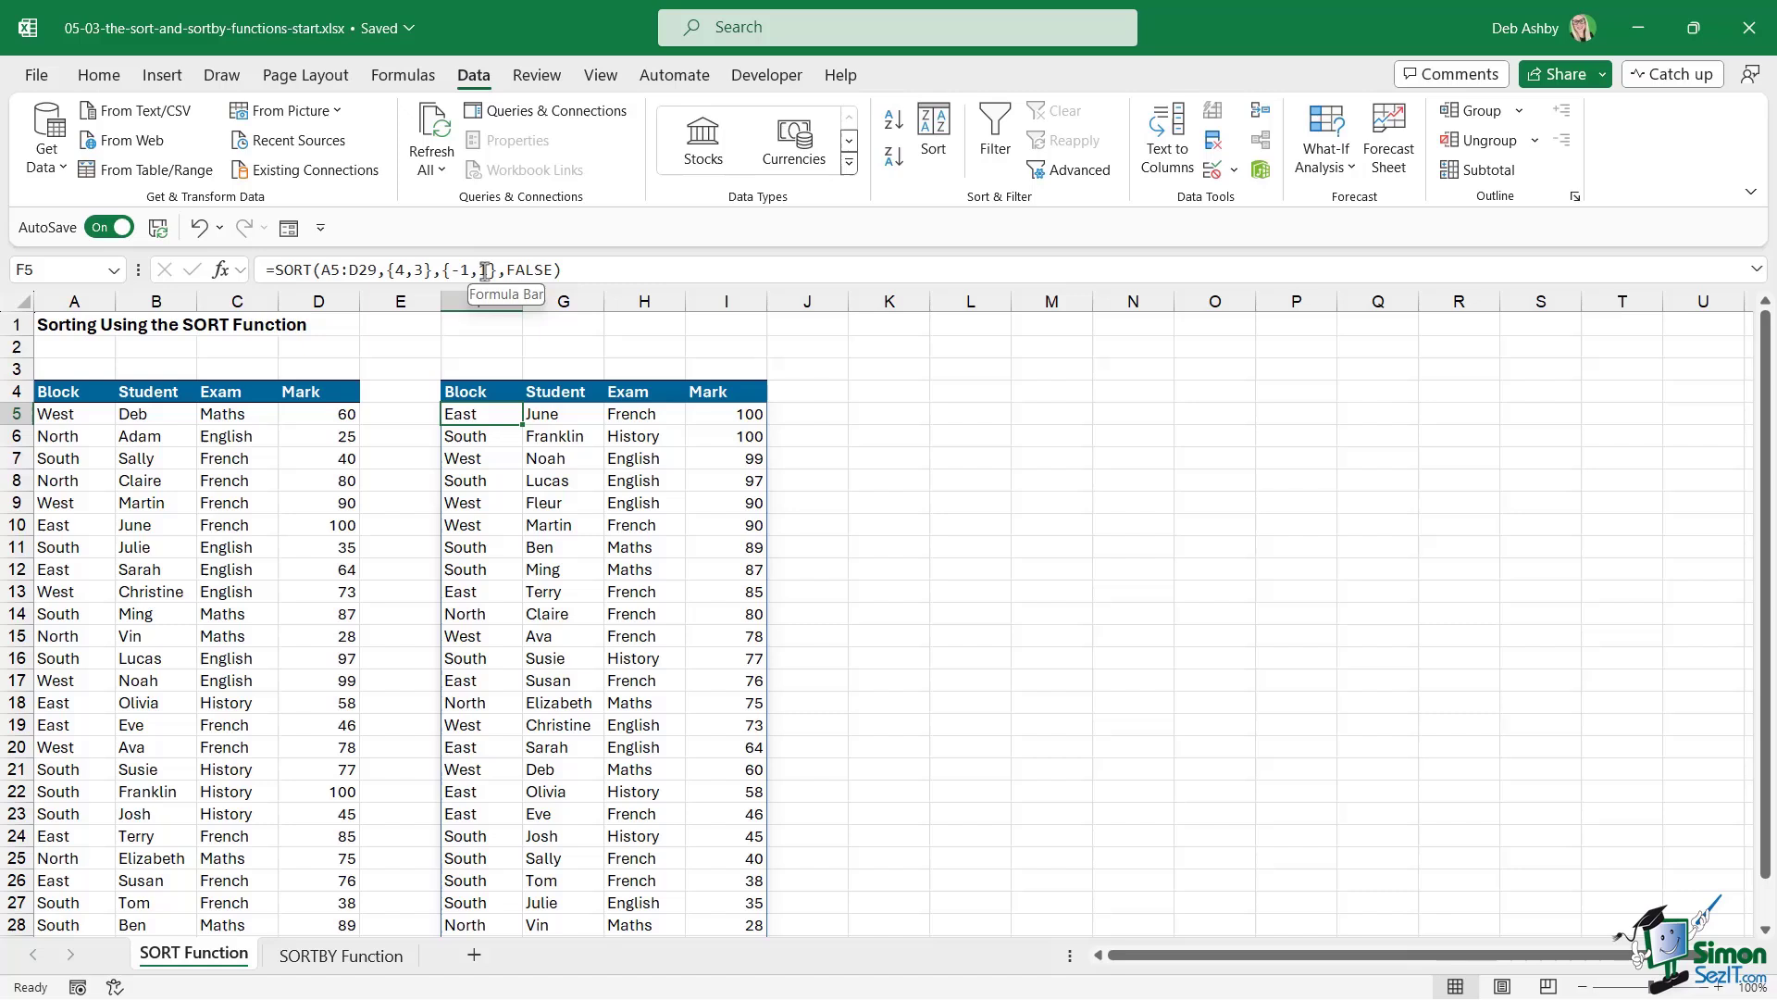
{"action": "left_click", "coordinate": [512, 270]}
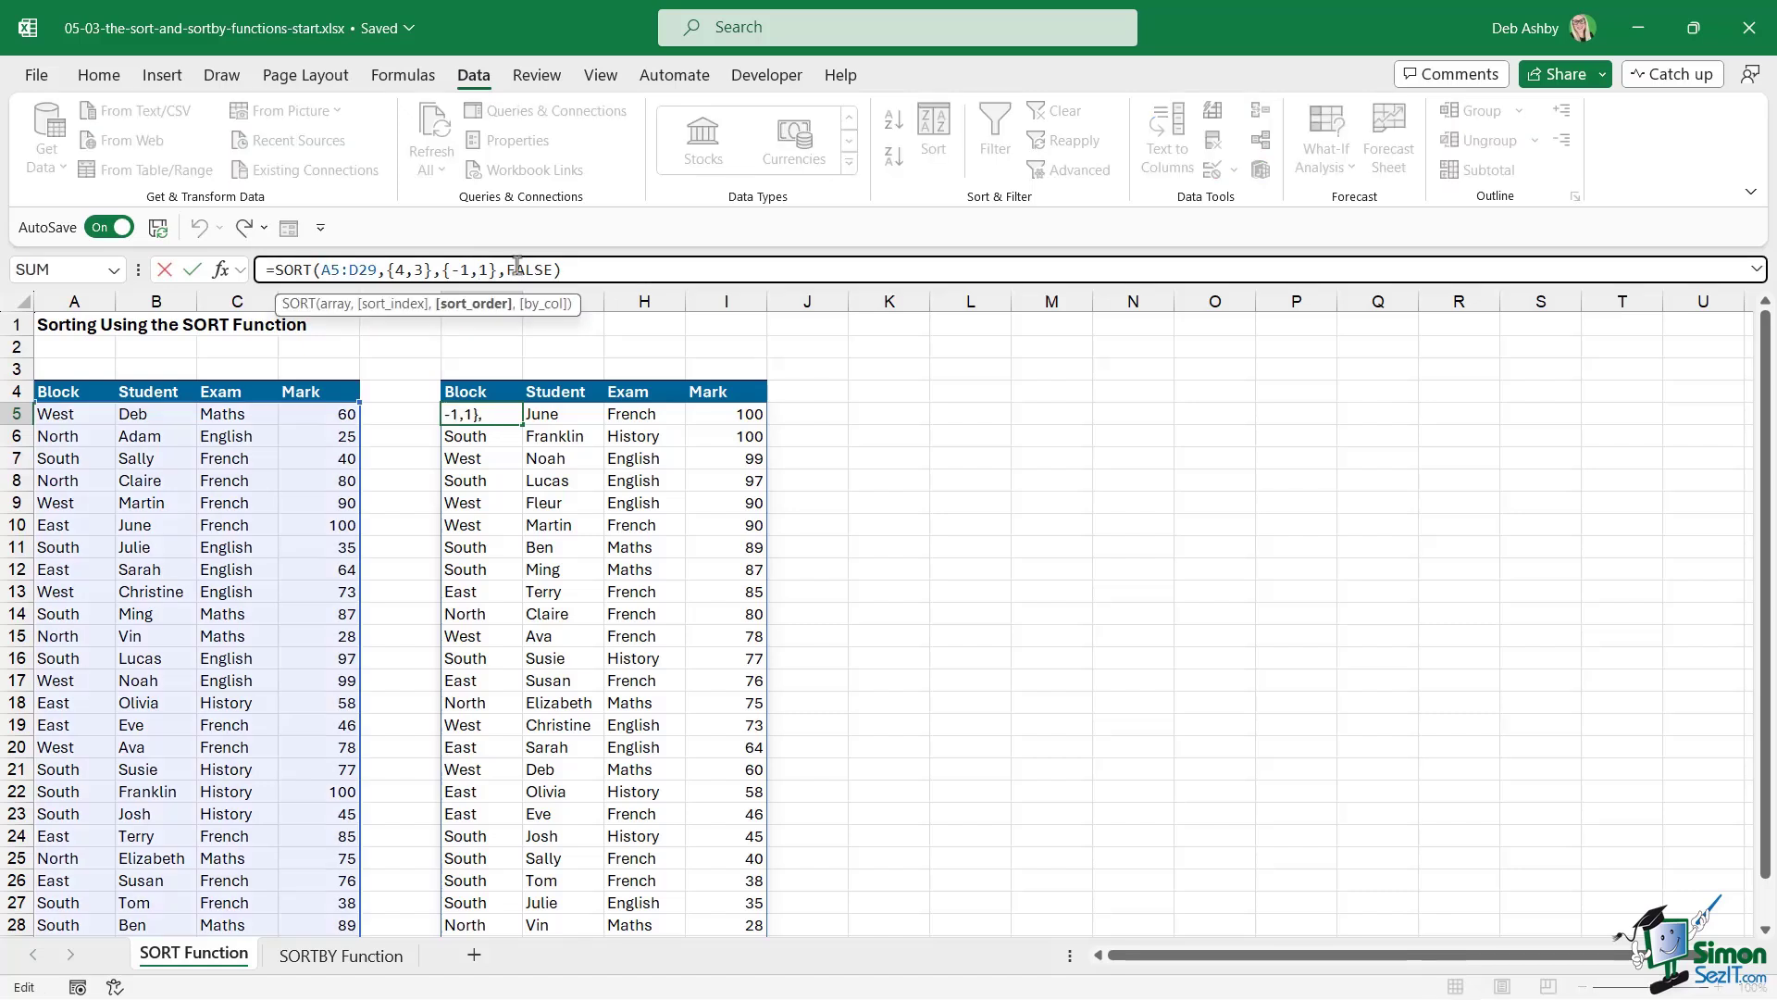
{"action": "key", "text": "BackSpace"}
{"action": "type", "text": "-1"}
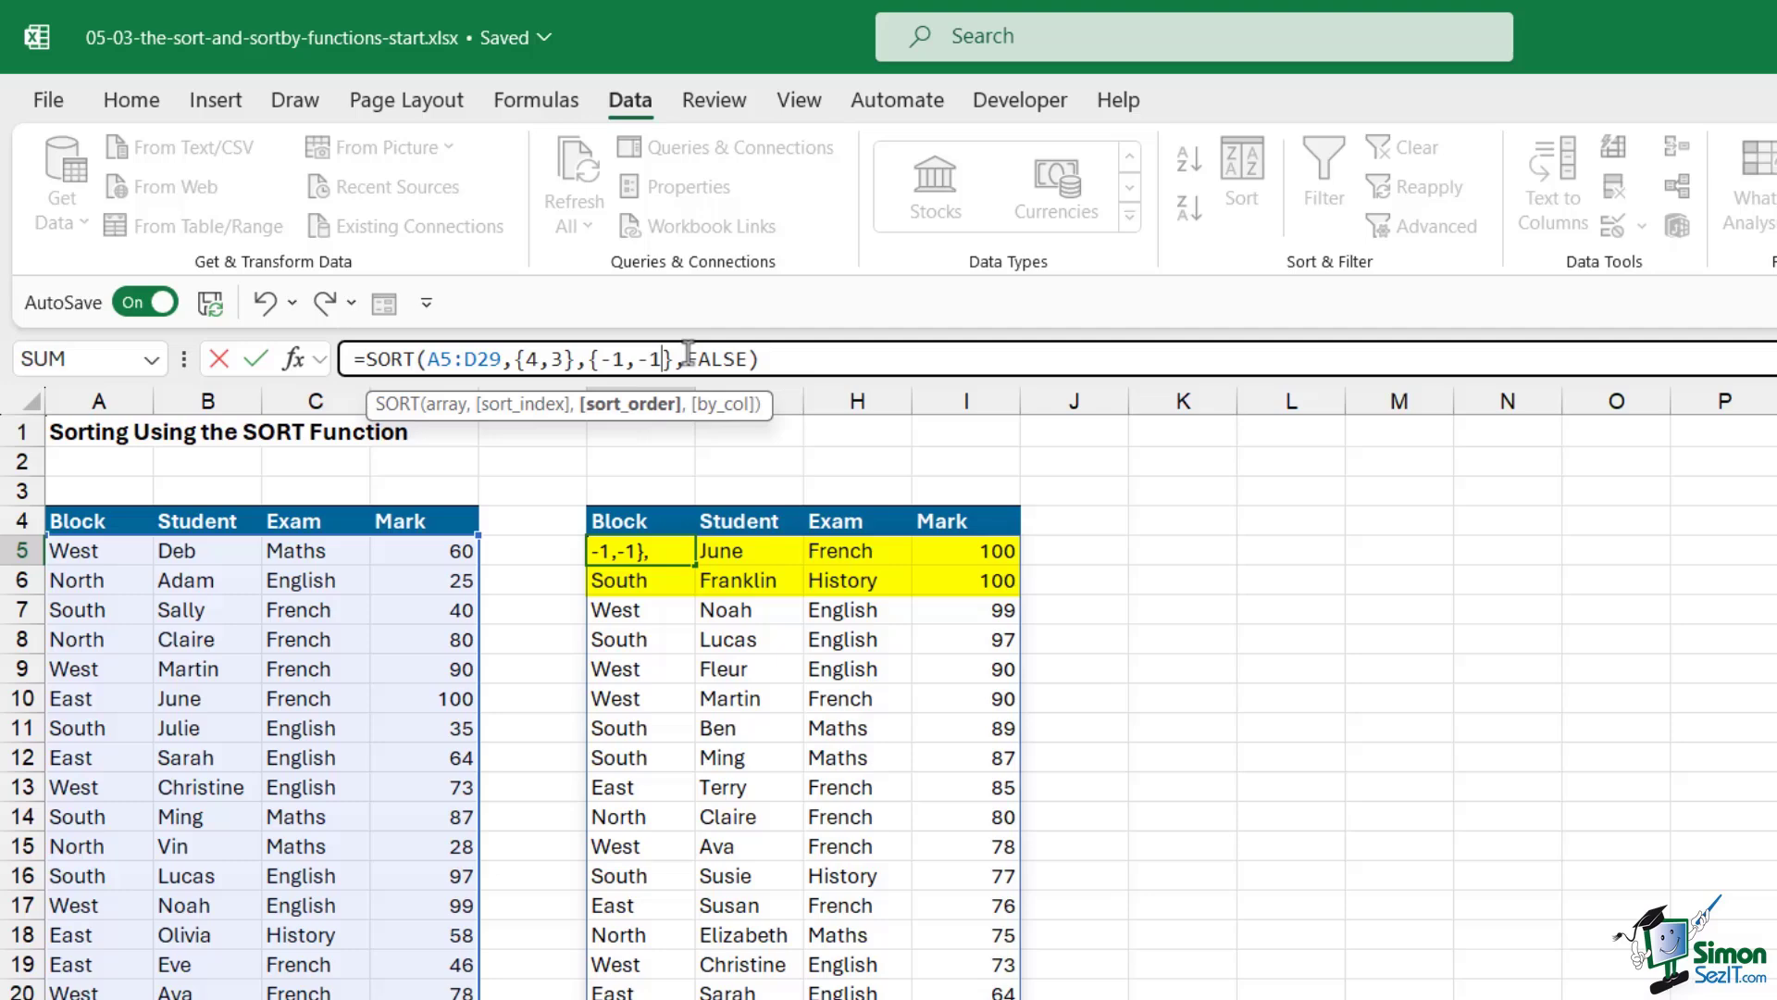
{"action": "key", "text": "Return"}
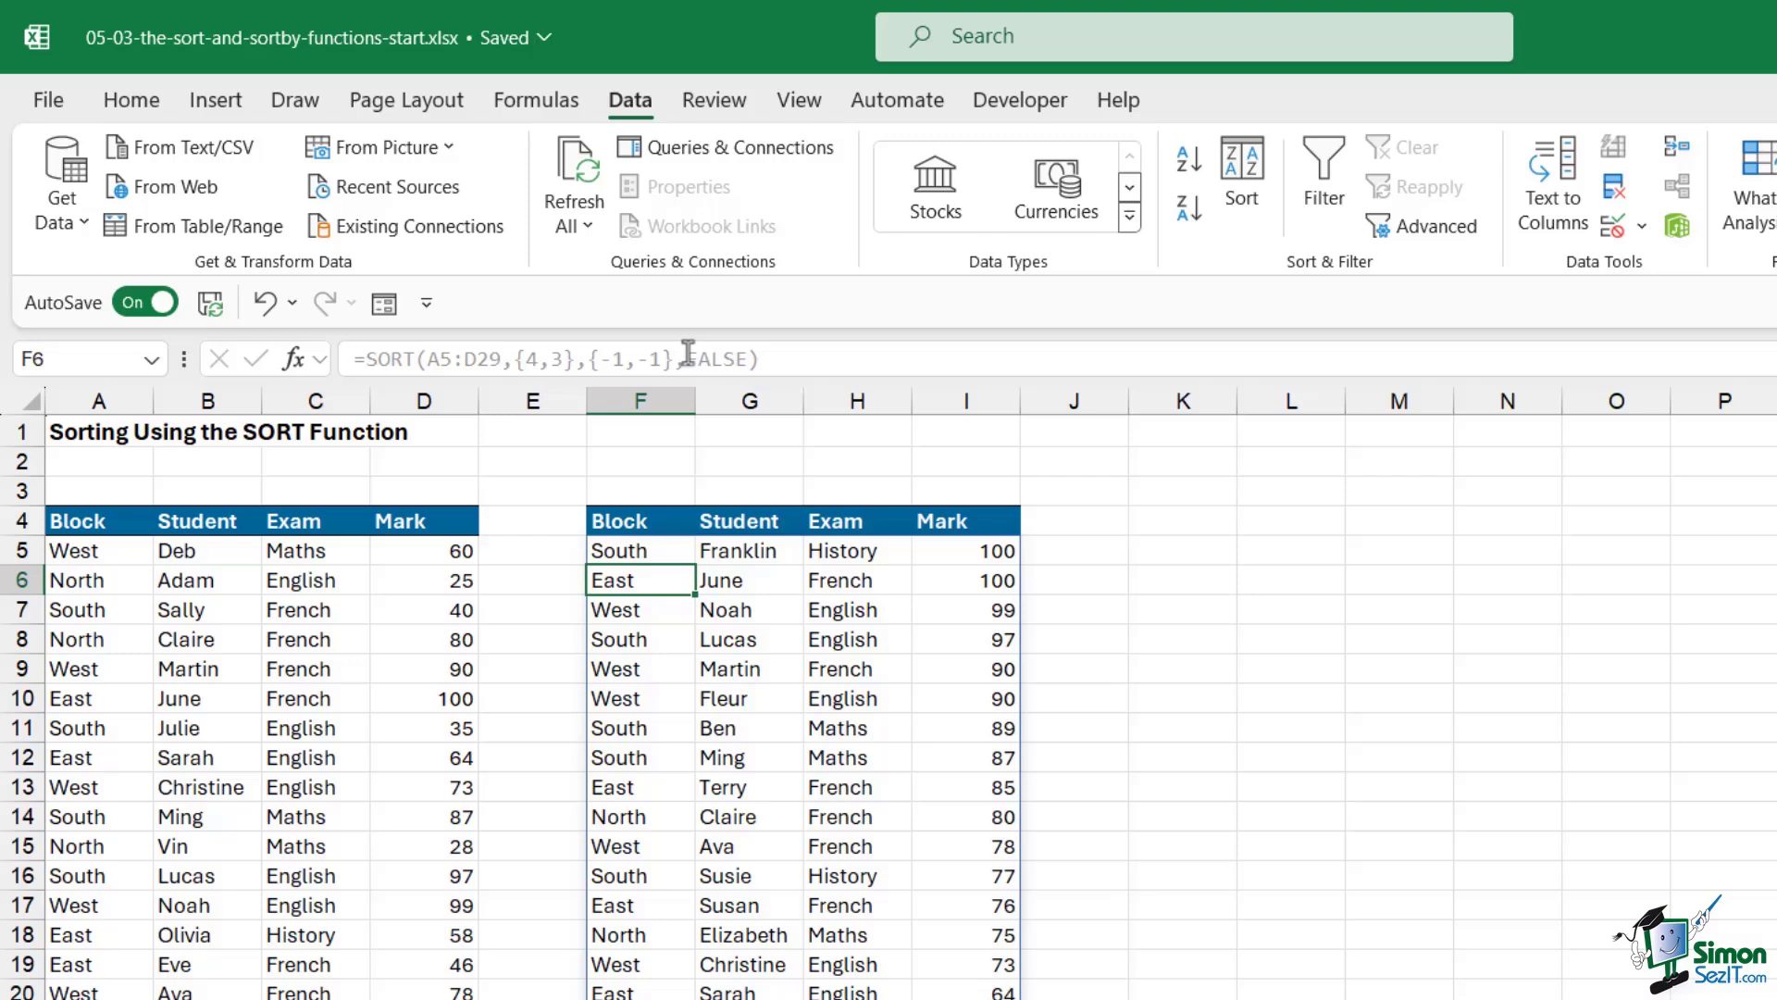
Change the sort index to {4,3} and check that French now precedes English on ties.
{"action": "left_click", "coordinate": [654, 552]}
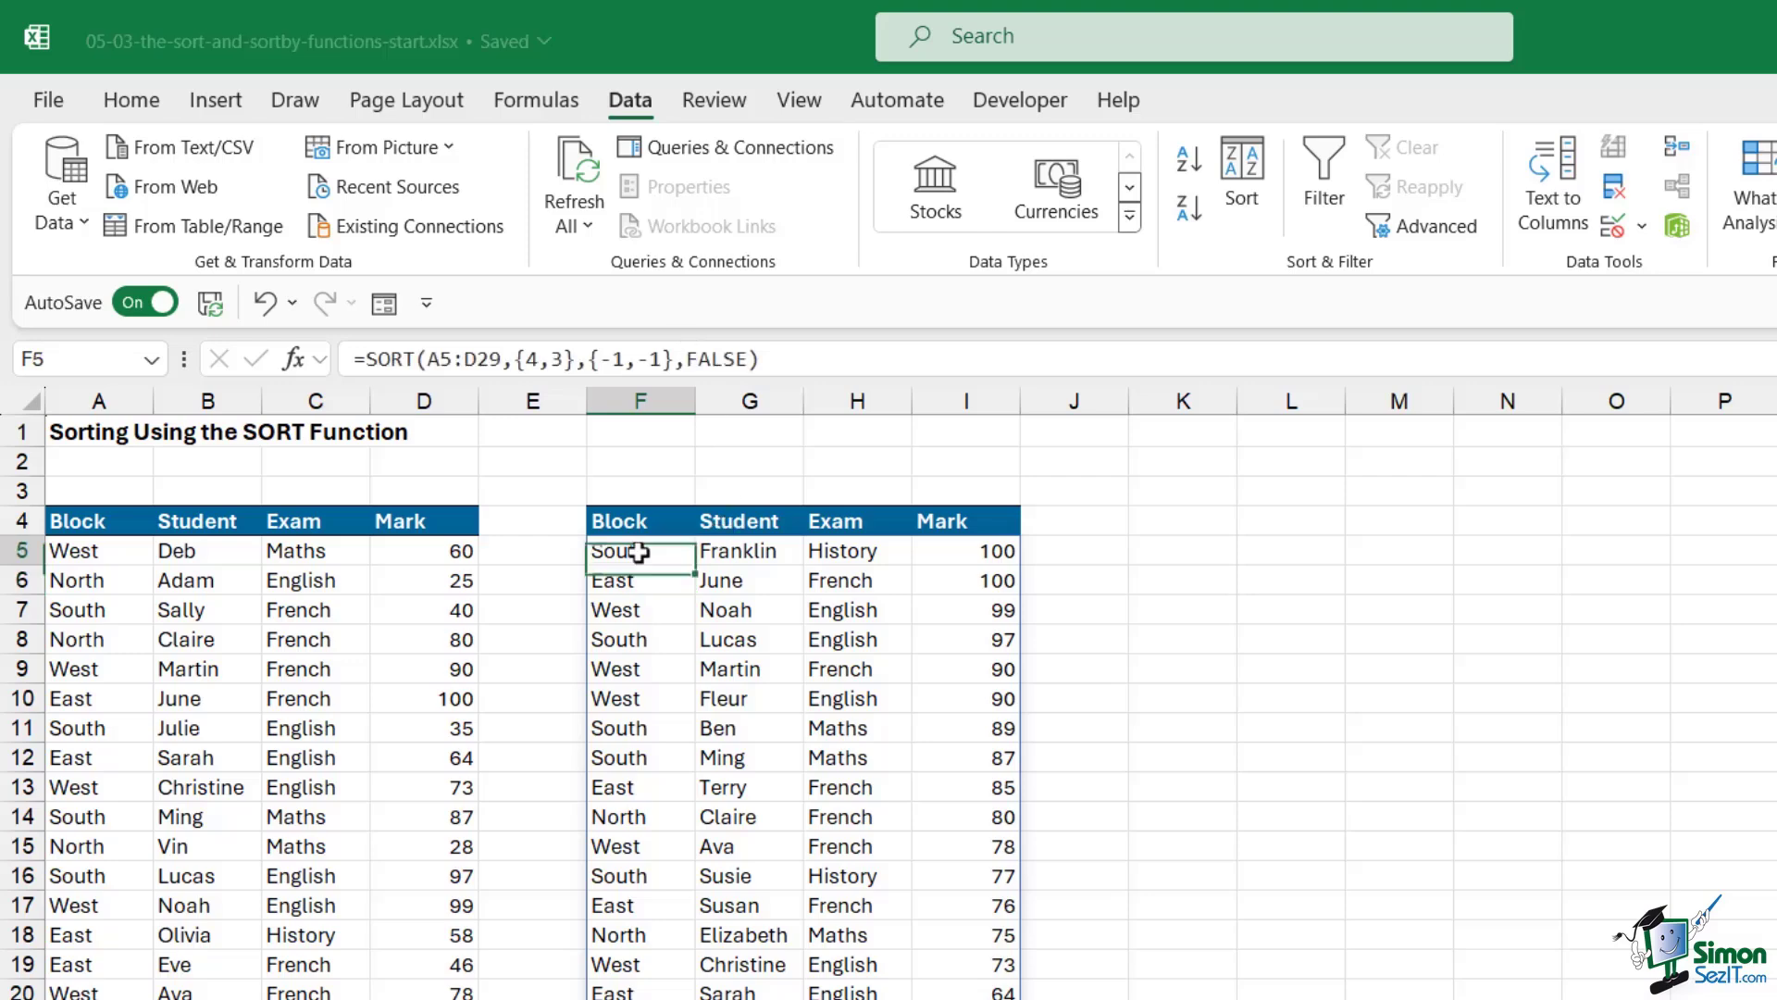
{"action": "double_click", "coordinate": [560, 361]}
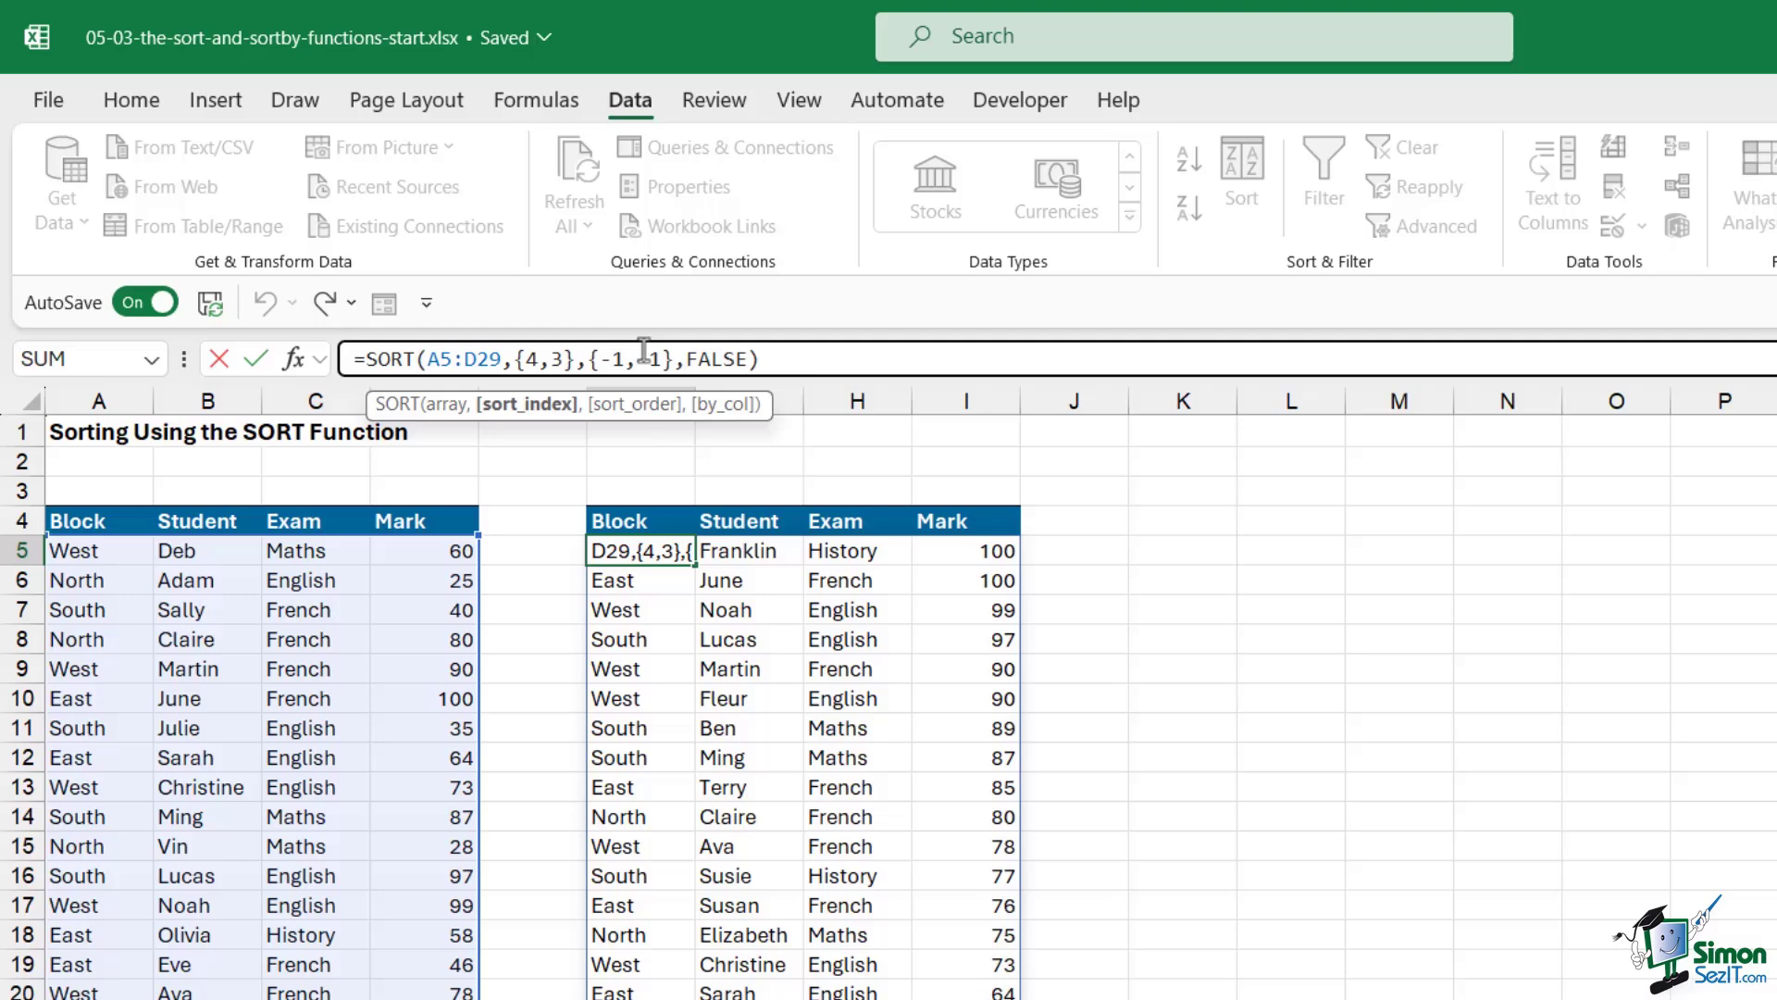
{"action": "type", "text": "3"}
{"action": "key", "text": "ctrl+Return"}
{"action": "left_click", "coordinate": [754, 611]}
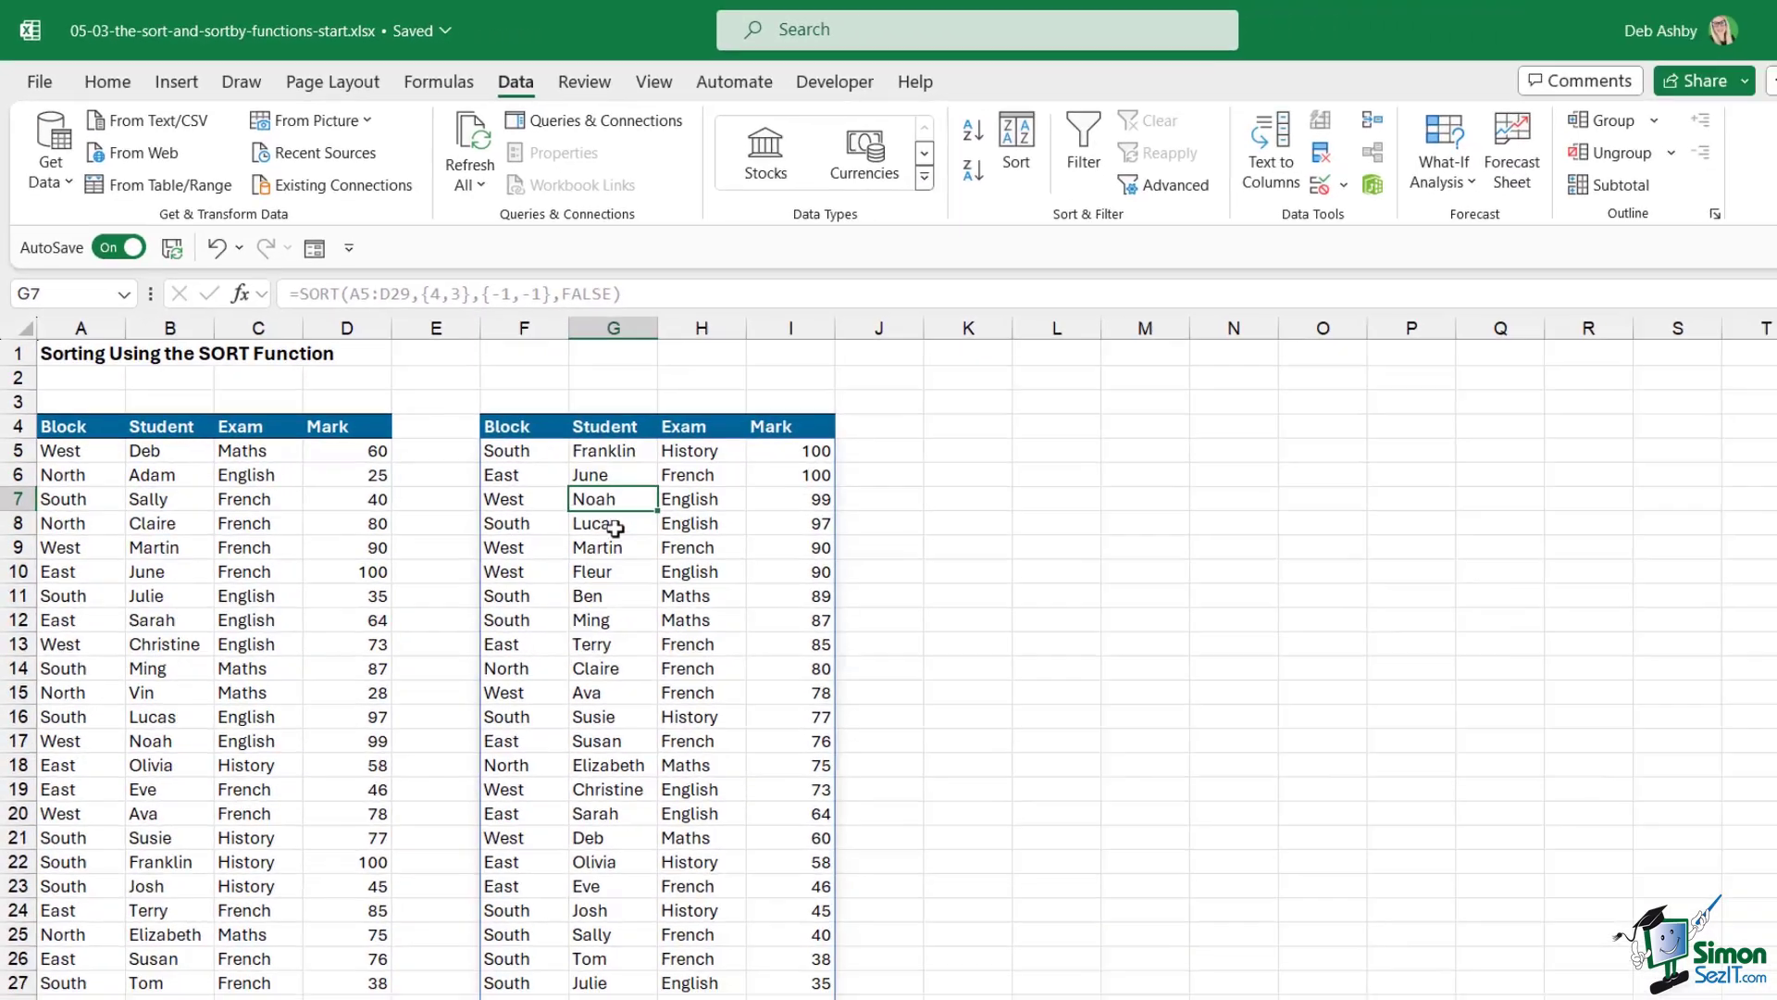
{"action": "left_click", "coordinate": [615, 528]}
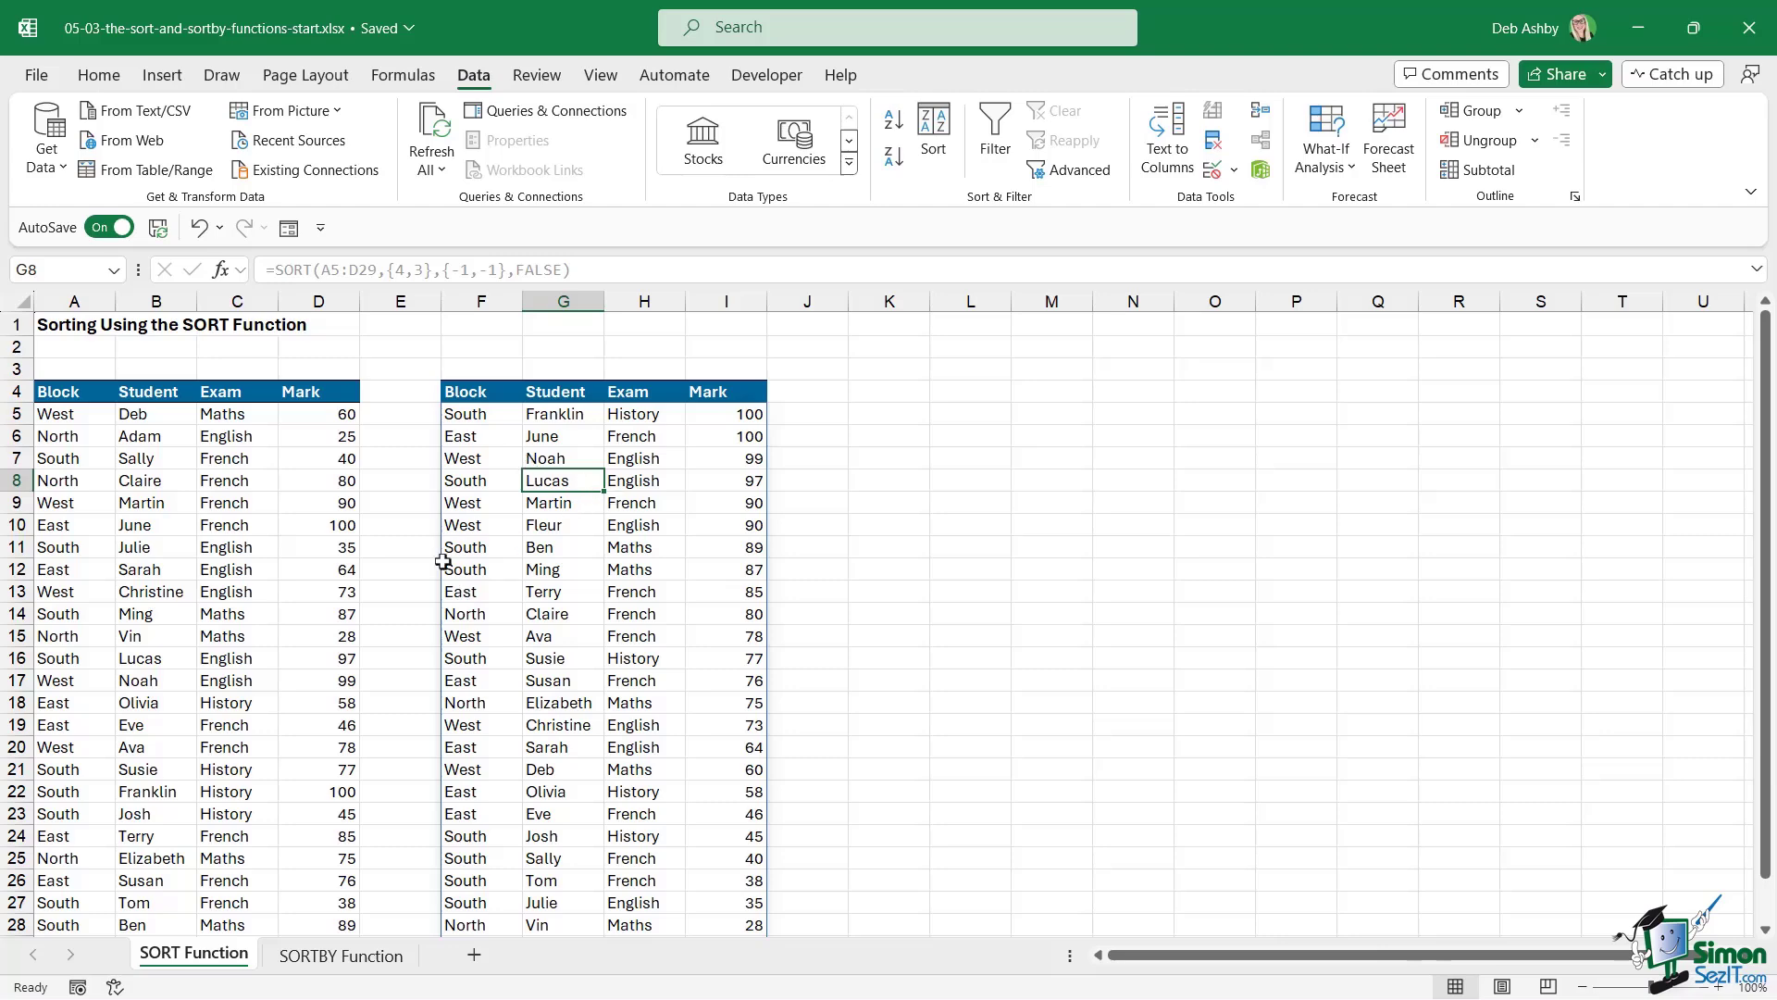
On the SORTBY Function sheet, start =SORTBY(A5:D29,C5:C29 in F5.
{"action": "left_click", "coordinate": [356, 959]}
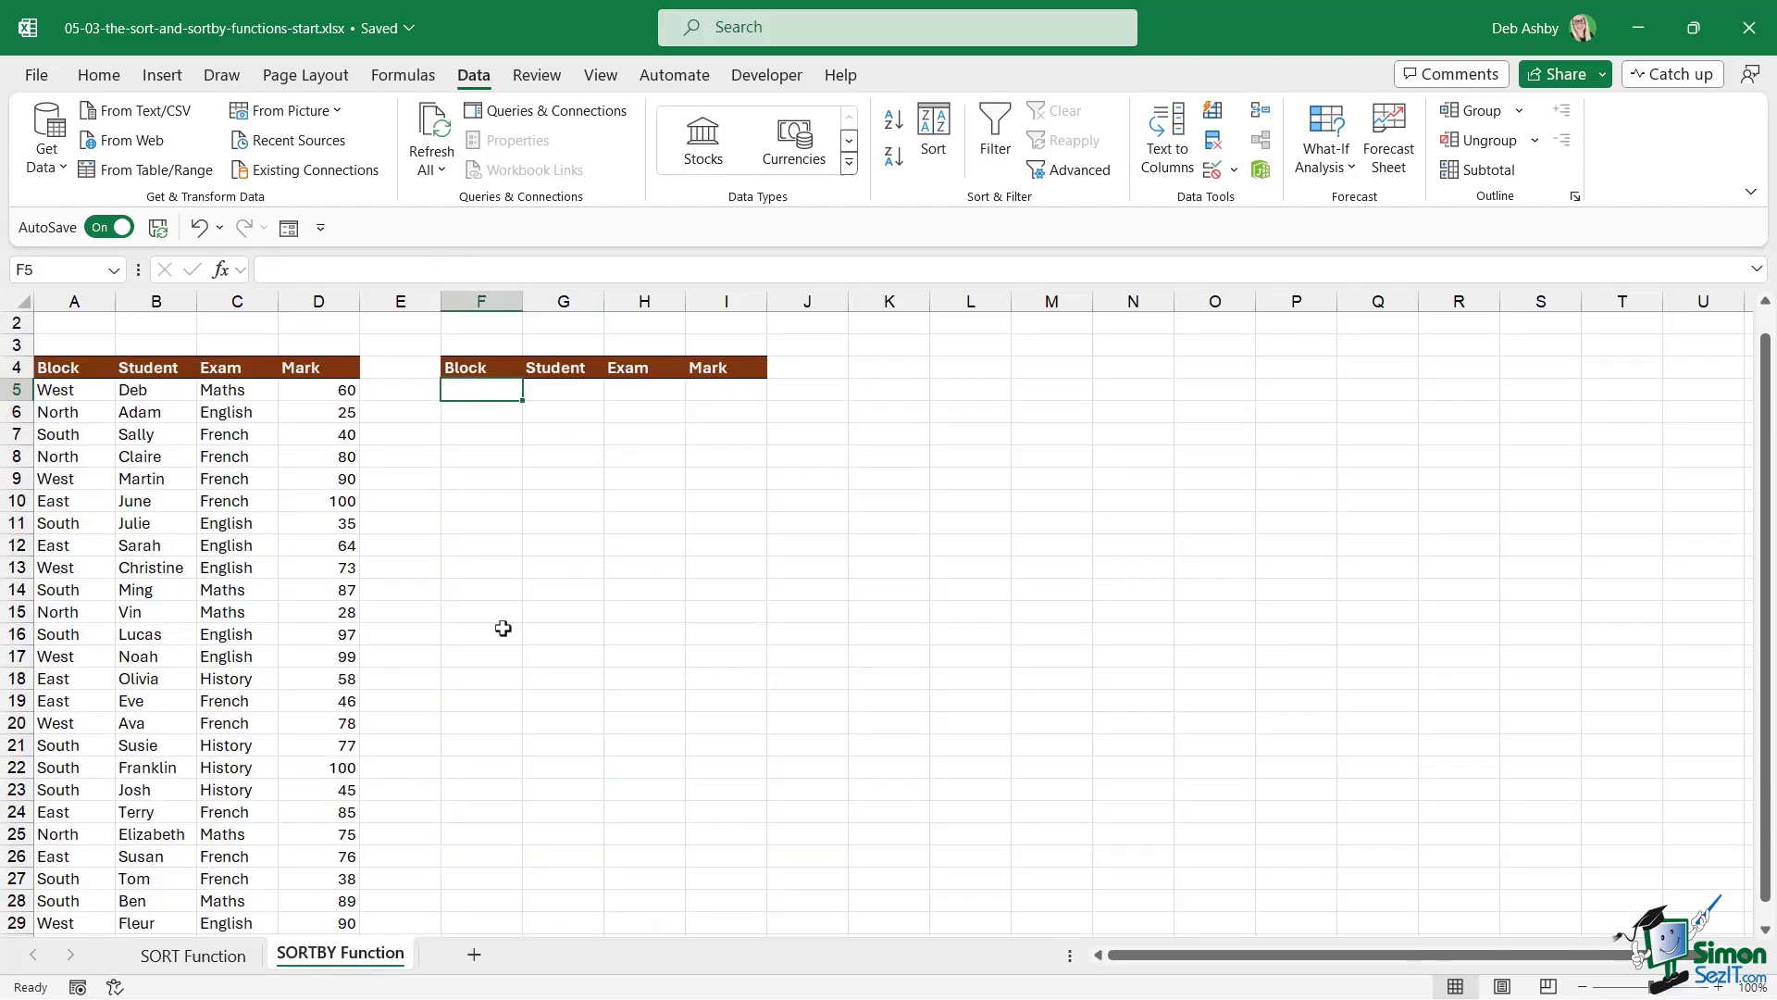
{"action": "left_click", "coordinate": [550, 546]}
{"action": "left_click", "coordinate": [726, 479]}
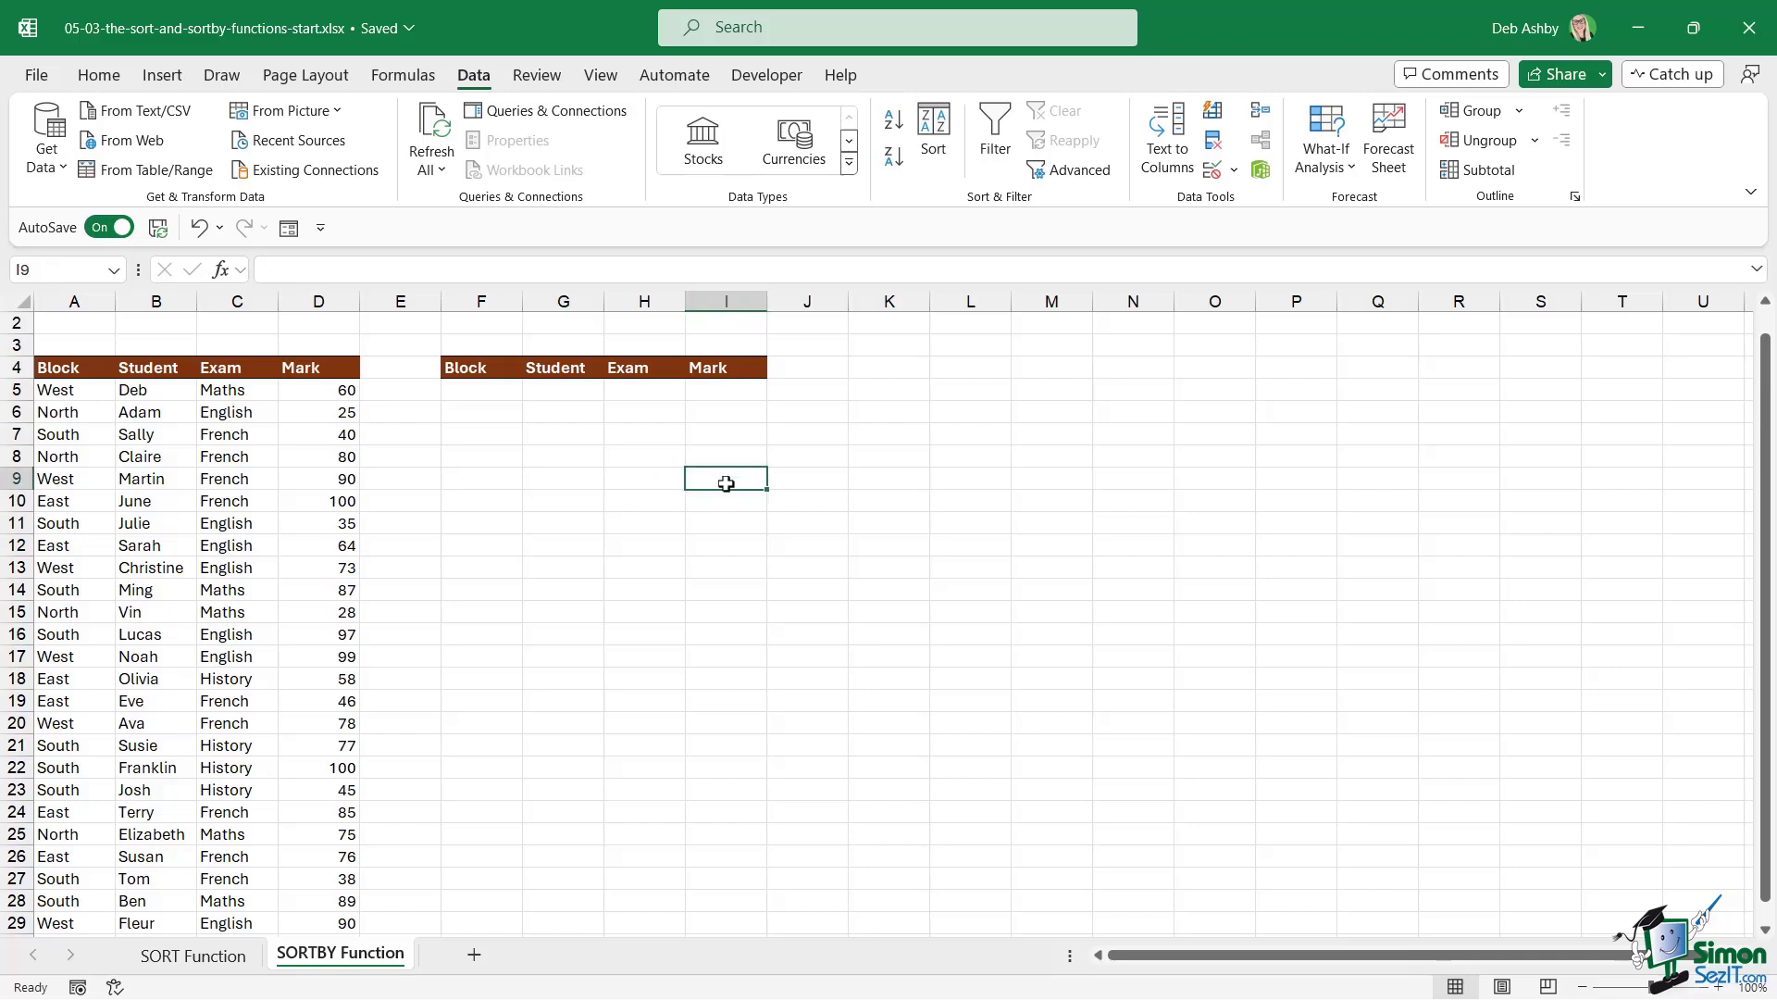
{"action": "left_click", "coordinate": [483, 393]}
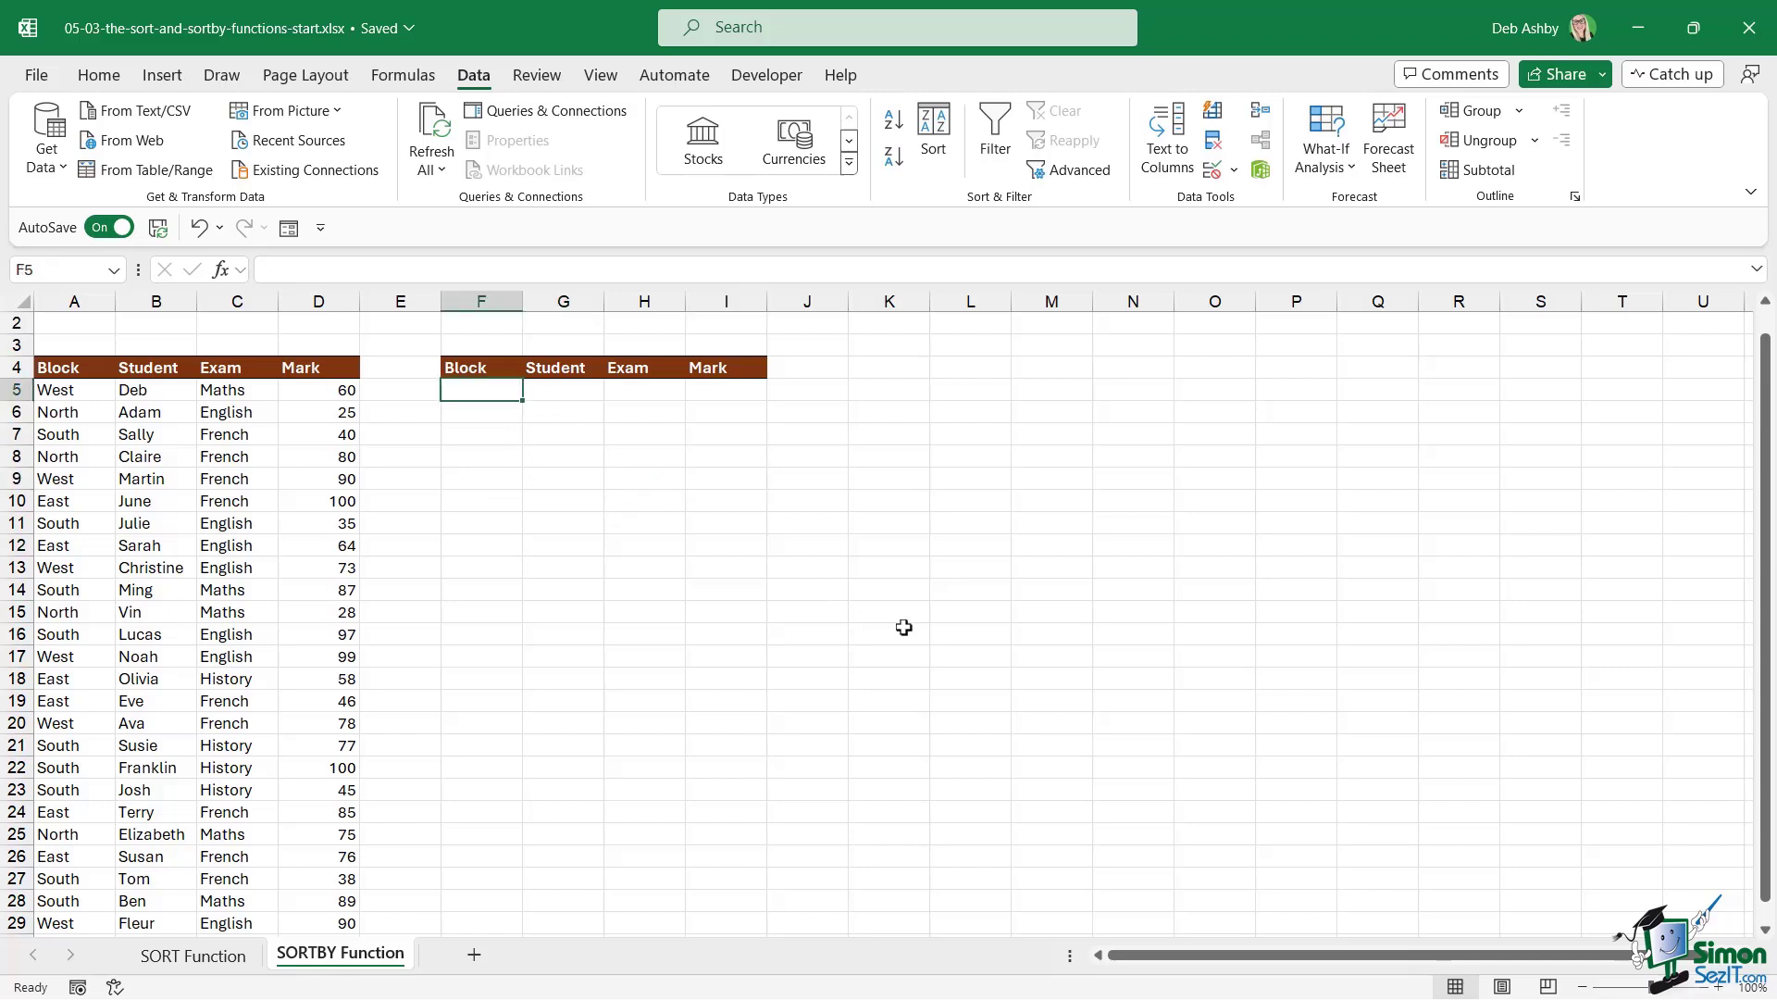
{"action": "type", "text": "=S"}
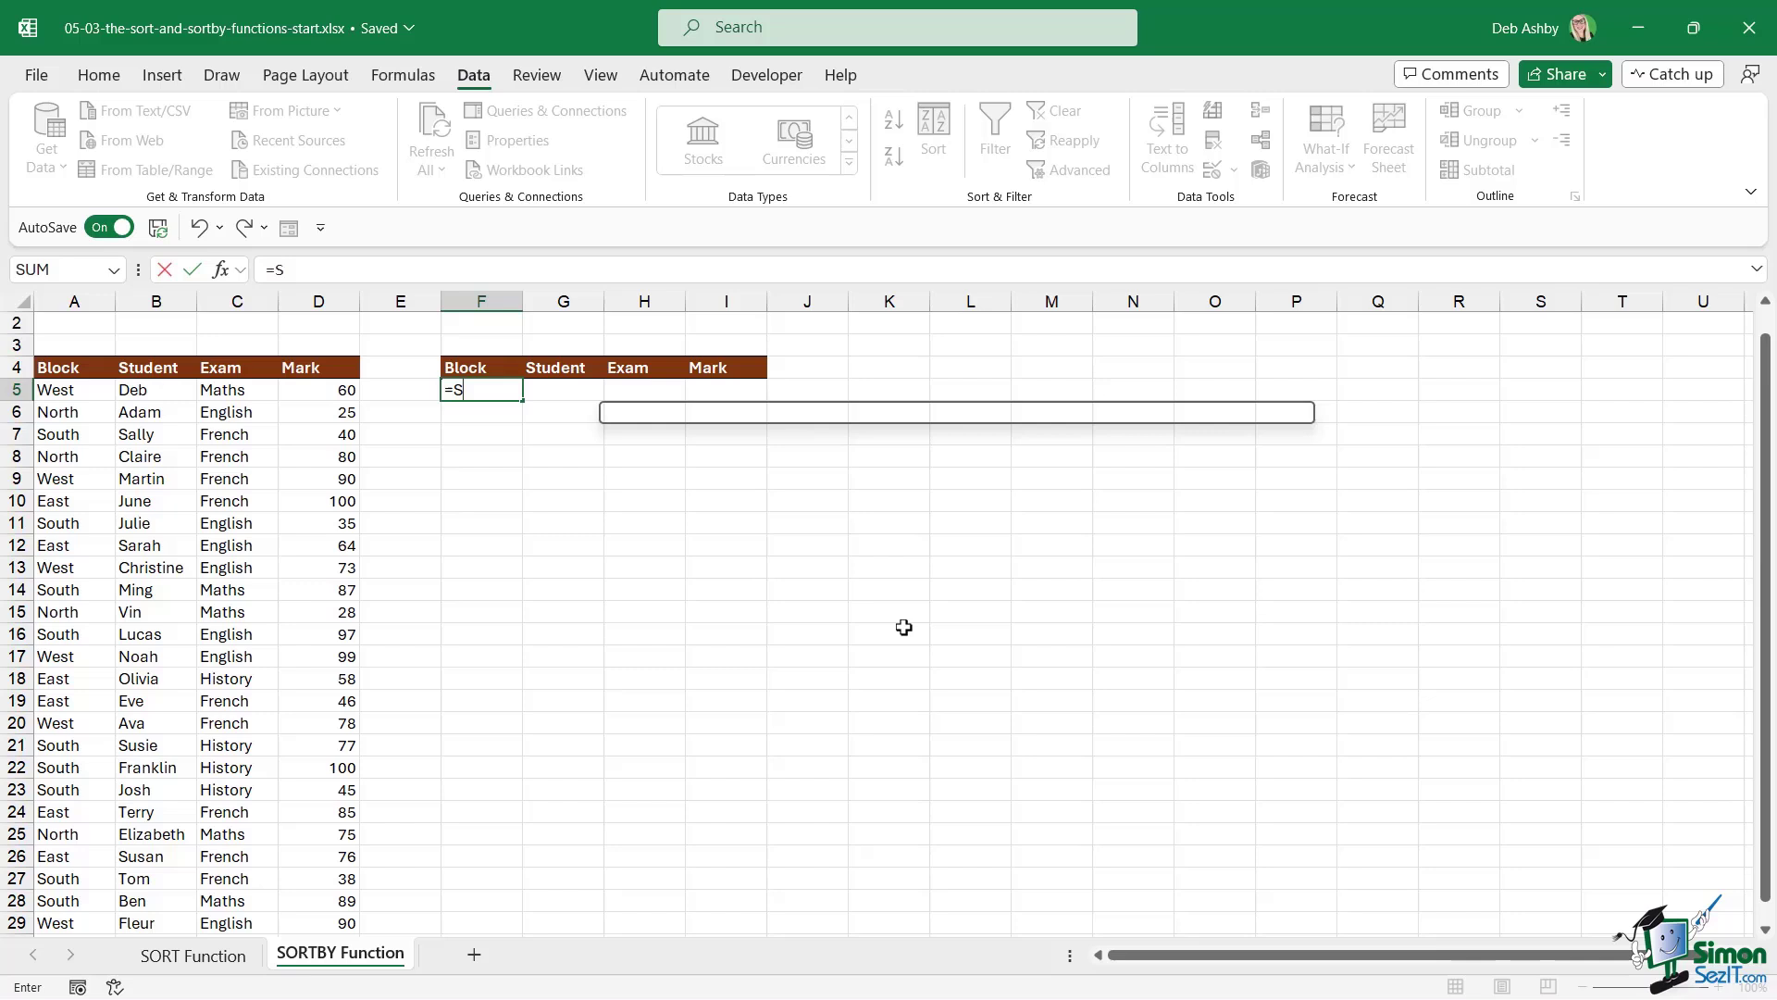
{"action": "type", "text": "ORTBY"}
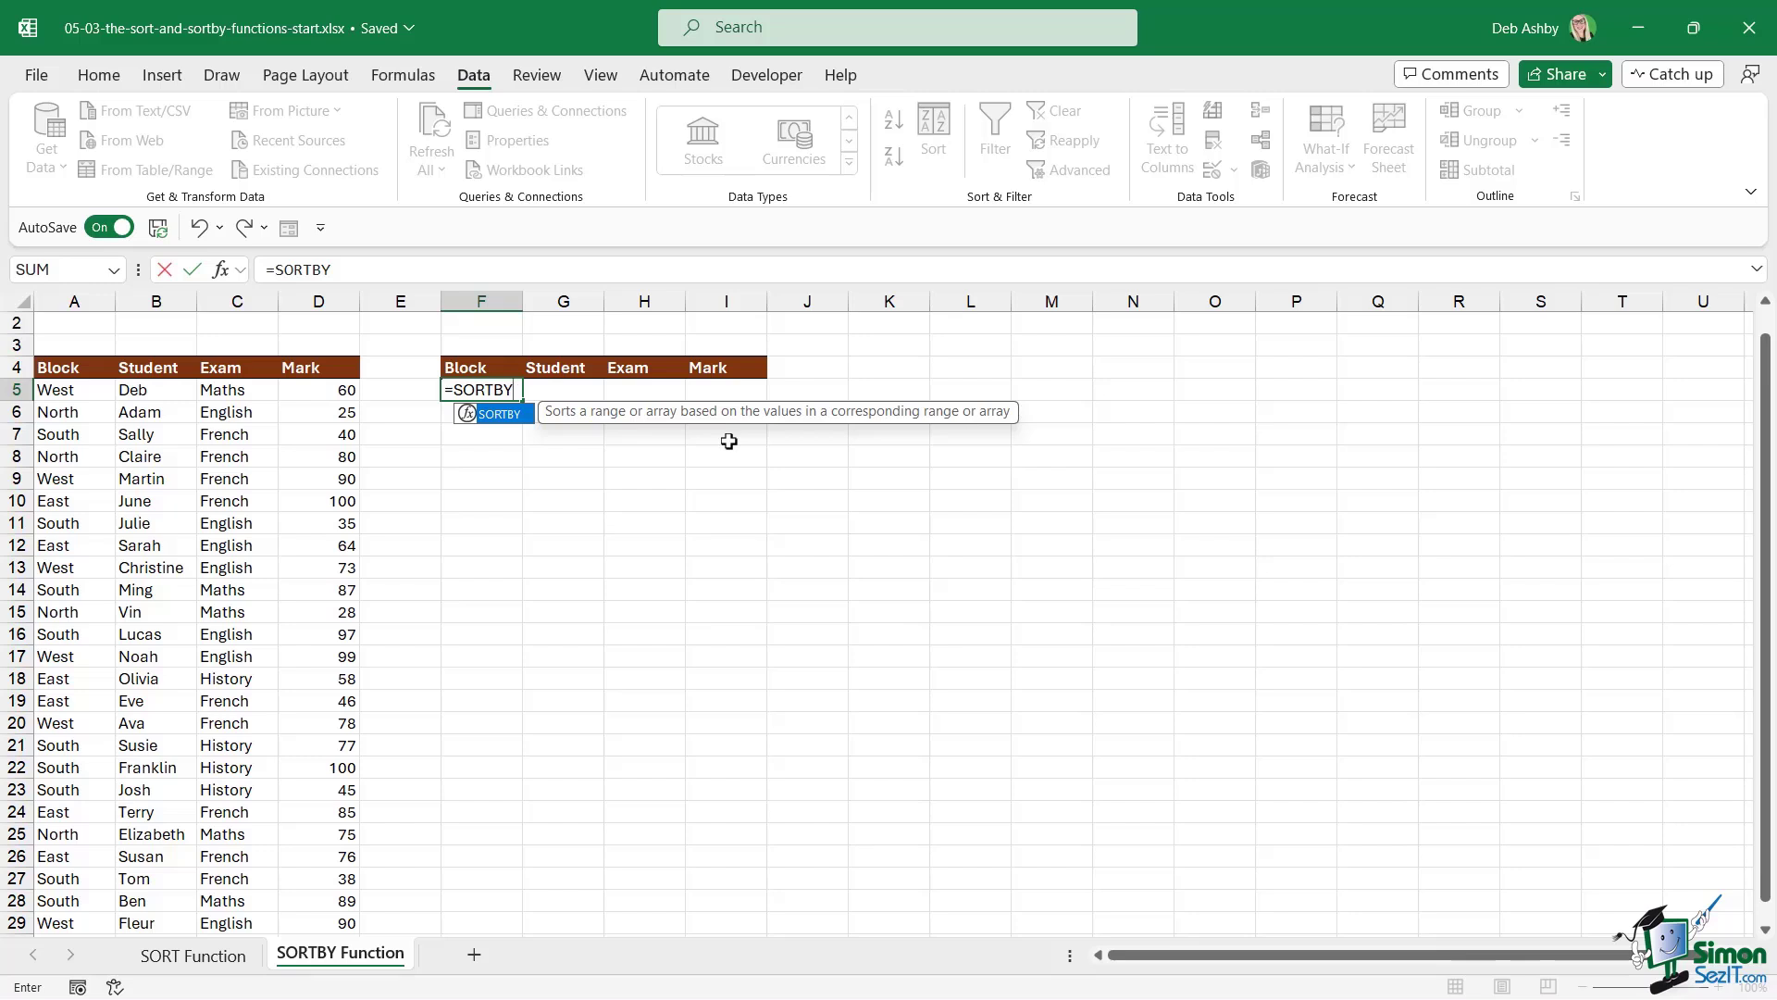
{"action": "type", "text": "("}
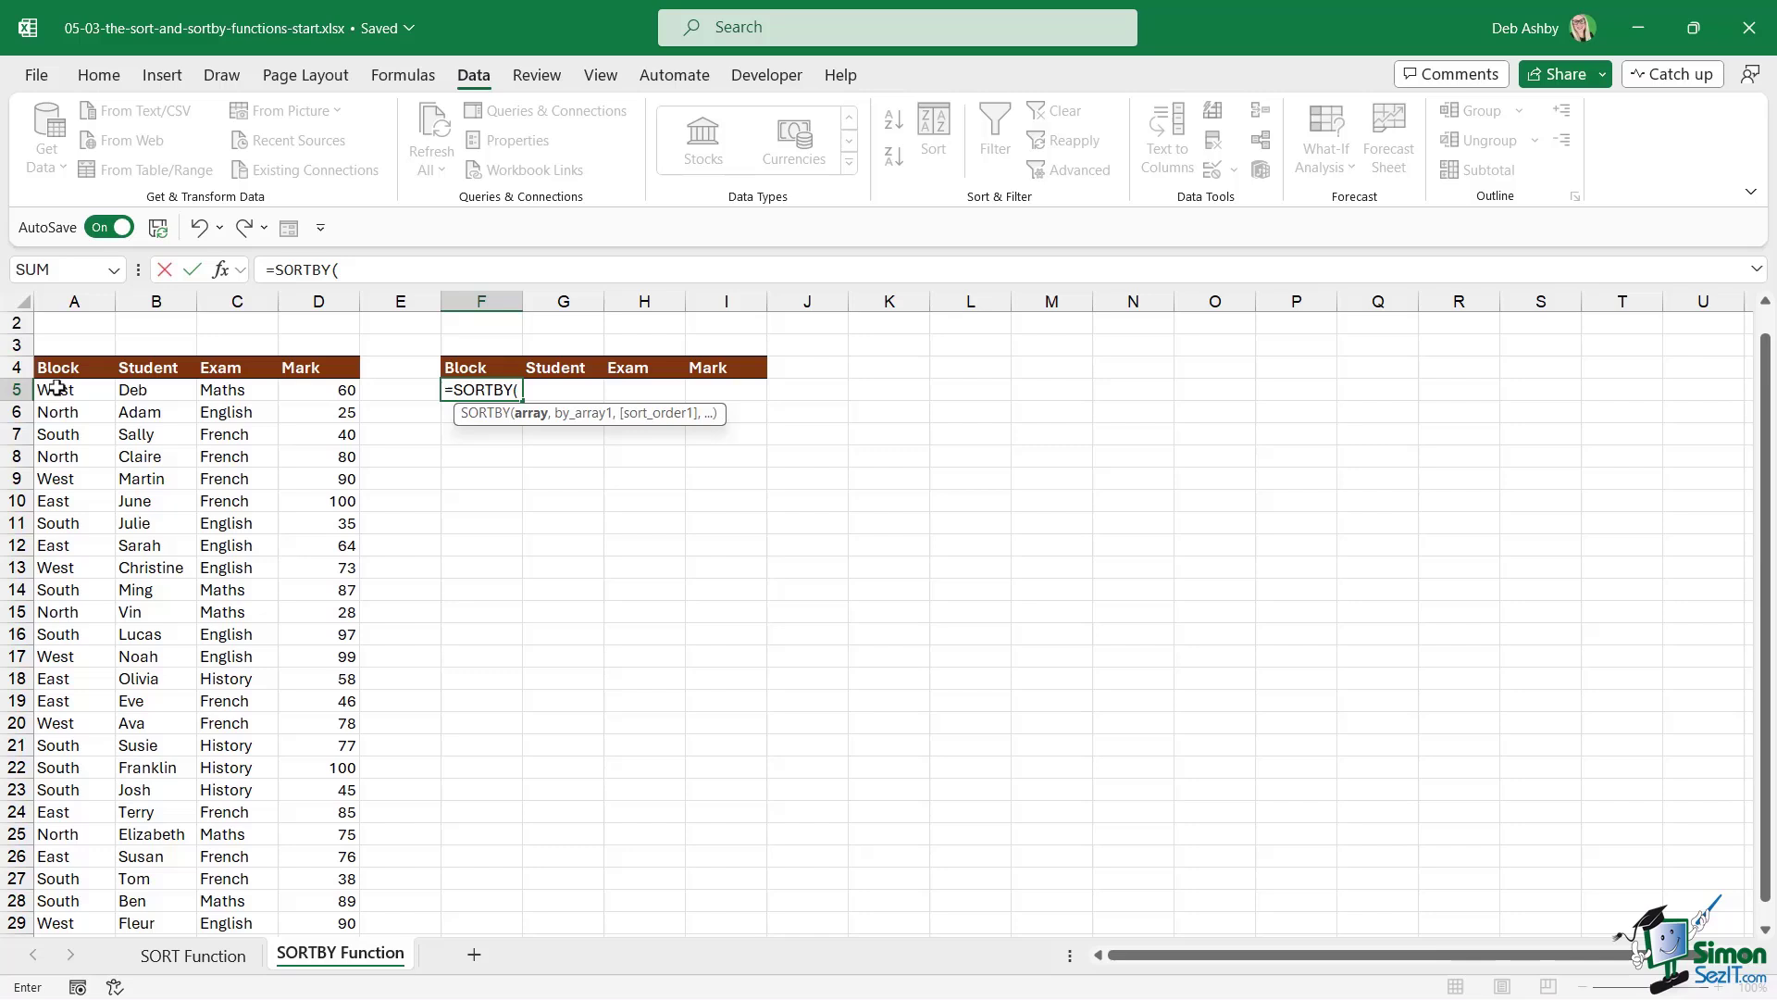
{"action": "left_click_drag", "start_coordinate": [60, 387], "coordinate": [333, 391]}
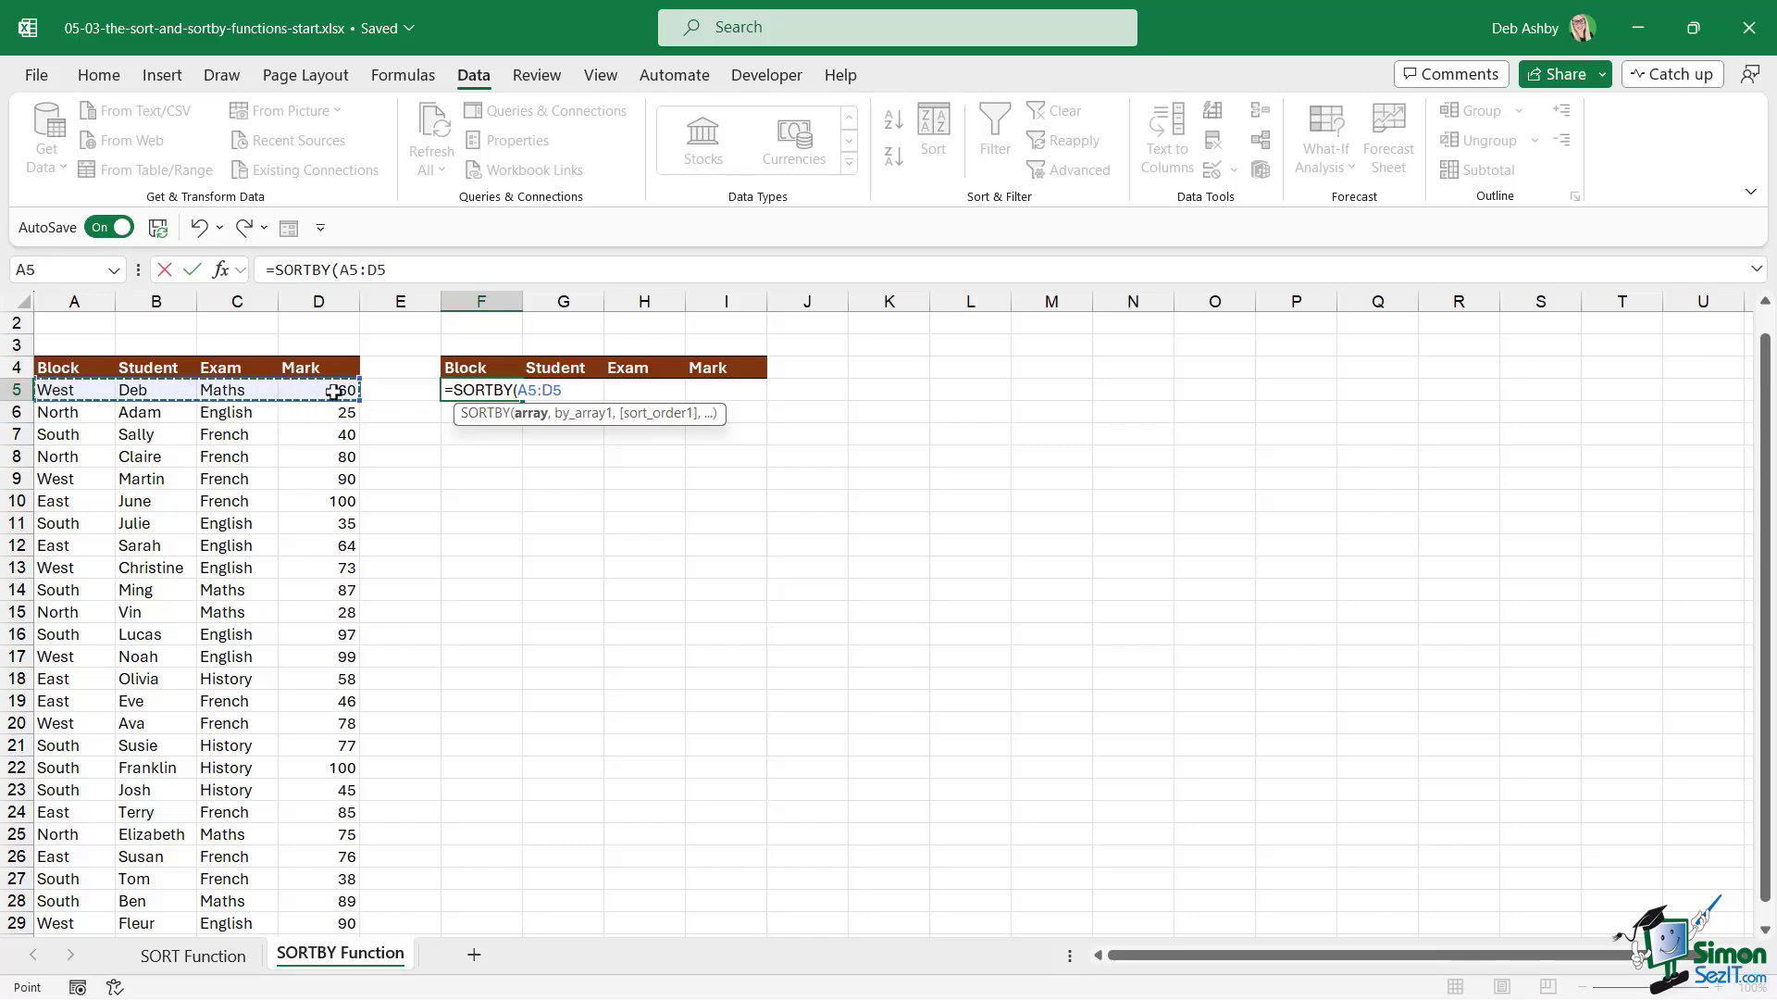
{"action": "key", "text": "ctrl+shift+Down"}
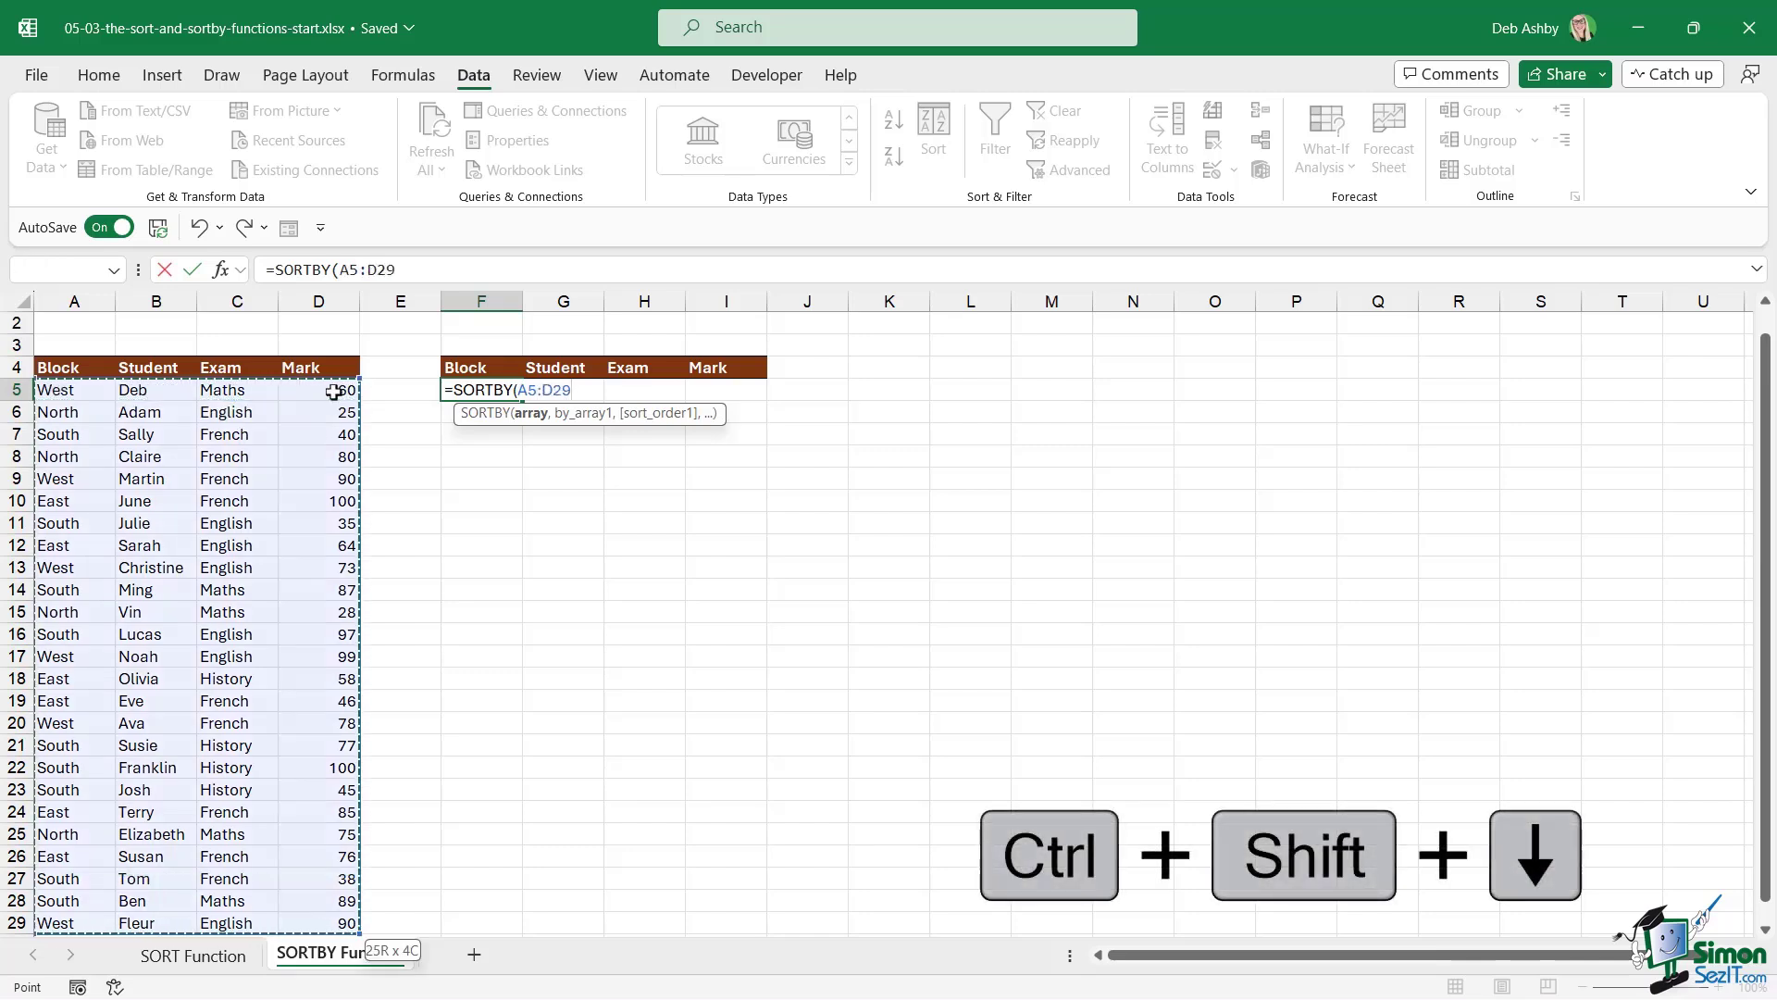
{"action": "type", "text": ","}
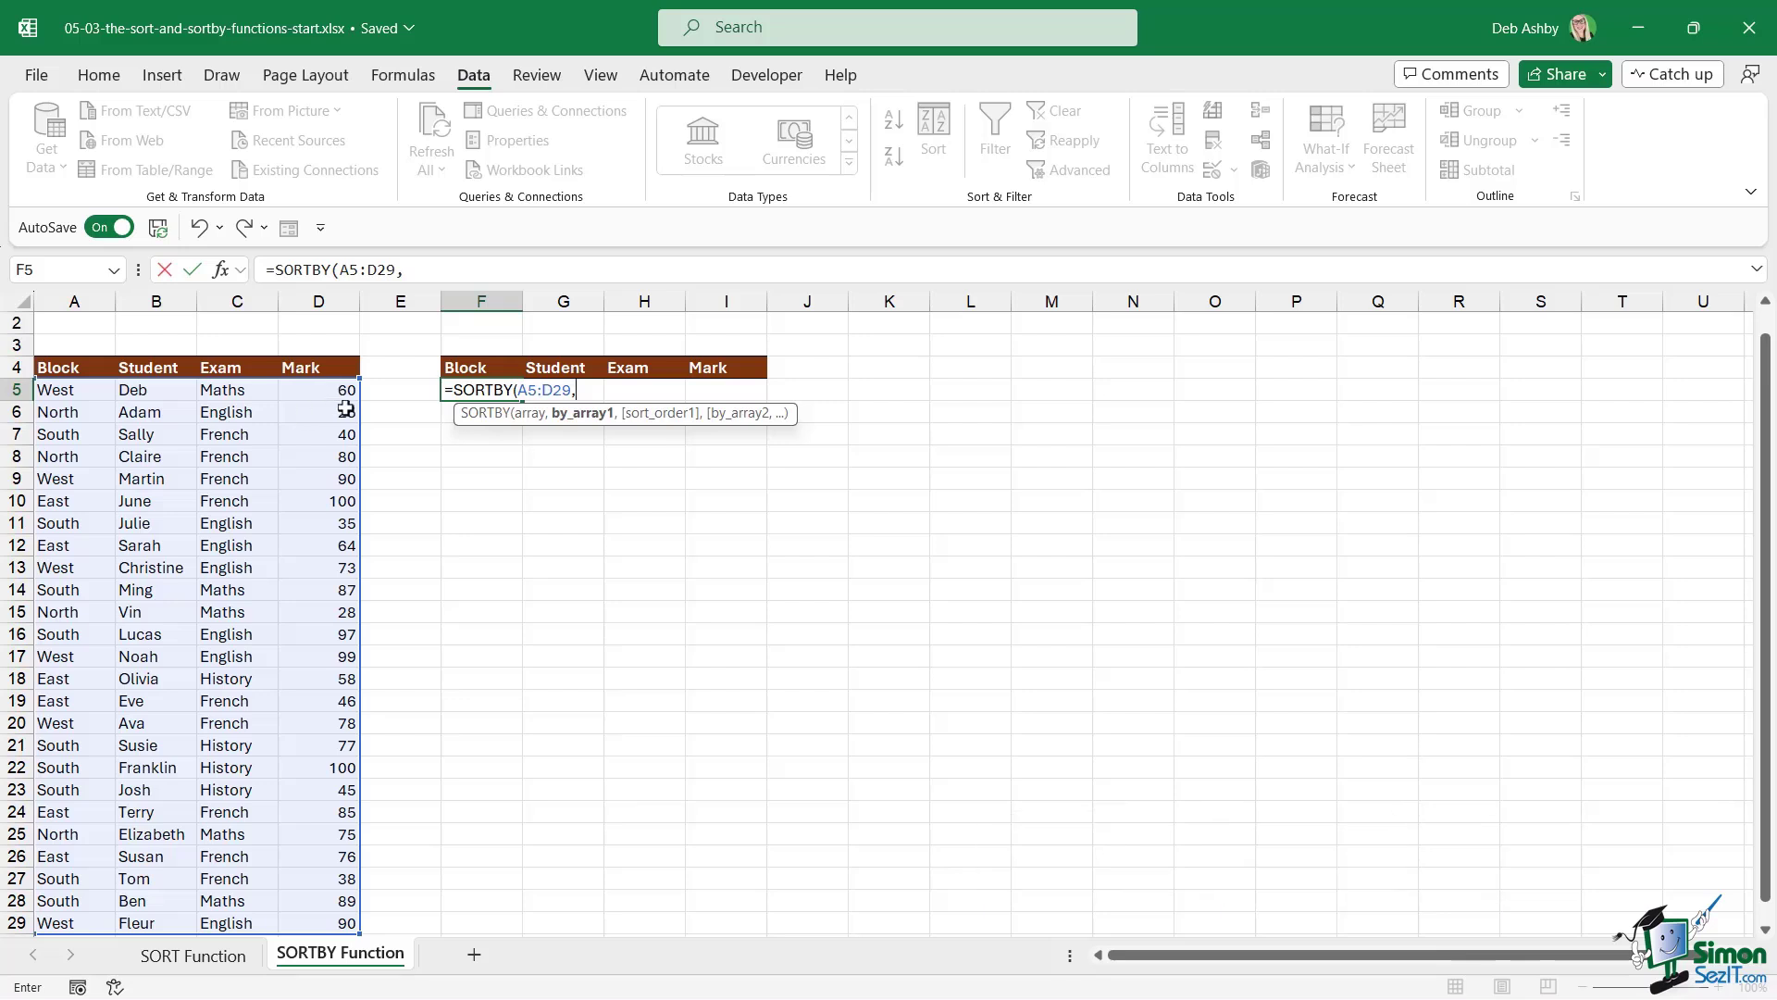
{"action": "left_click", "coordinate": [237, 393]}
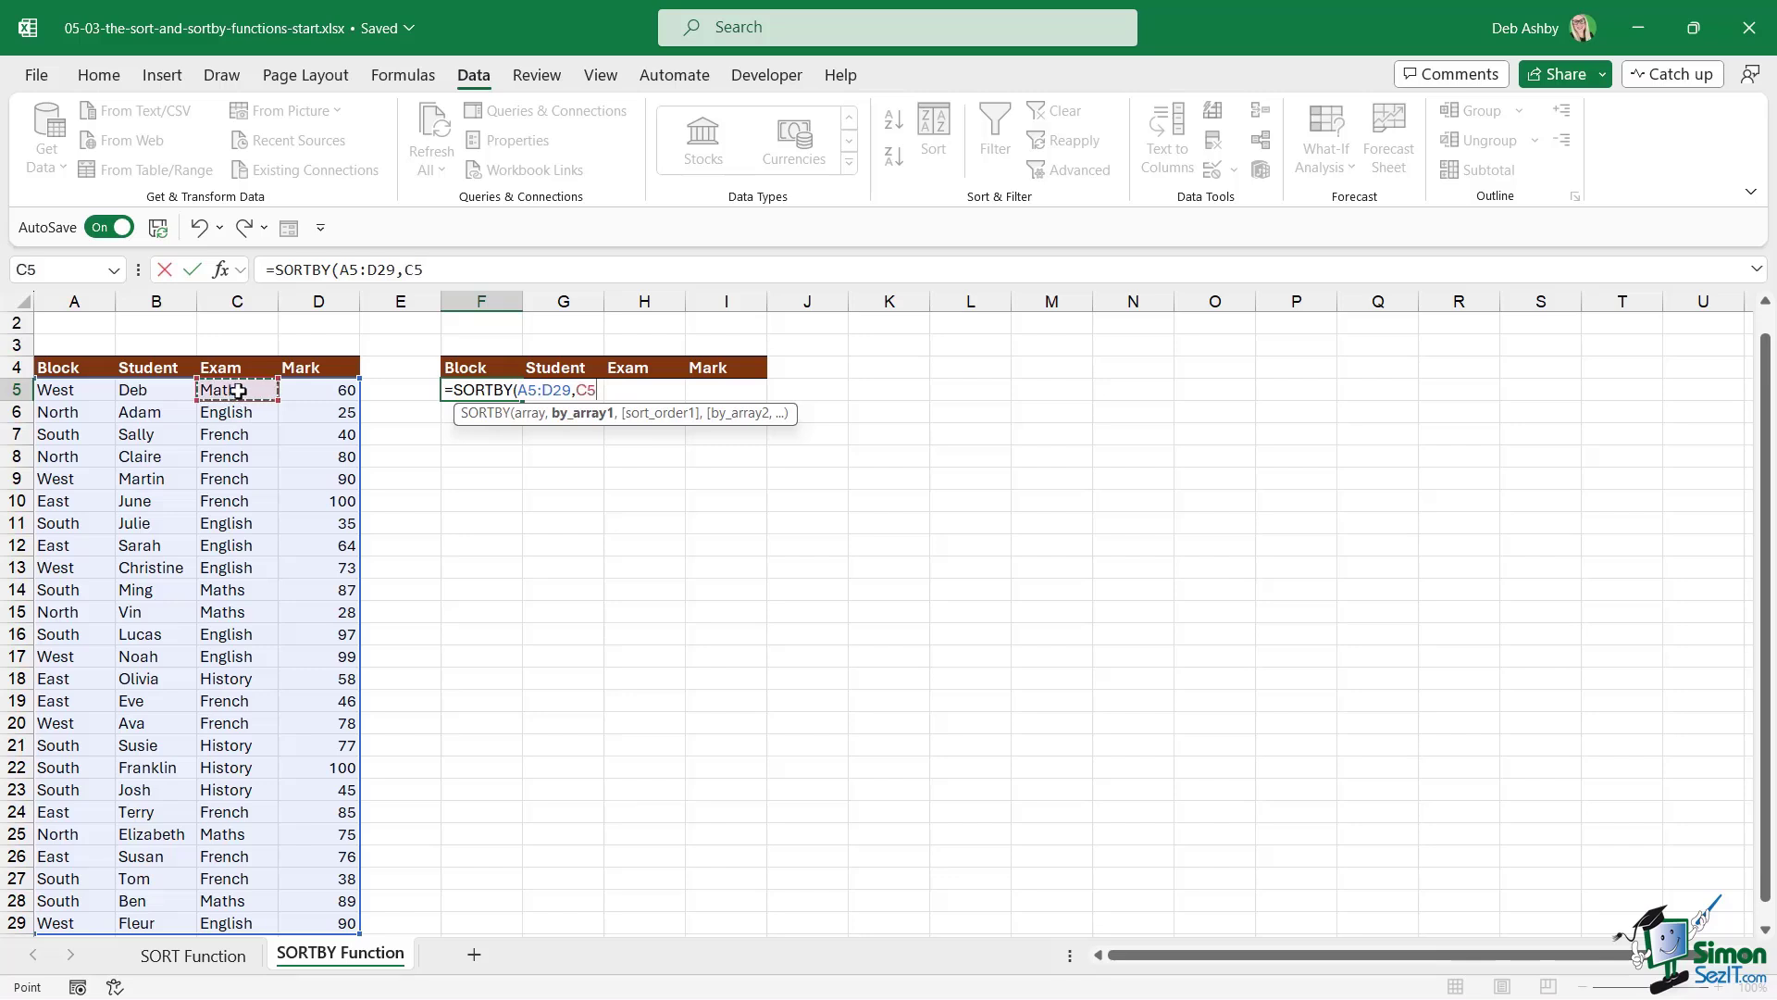
{"action": "key", "text": "ctrl+shift+Down"}
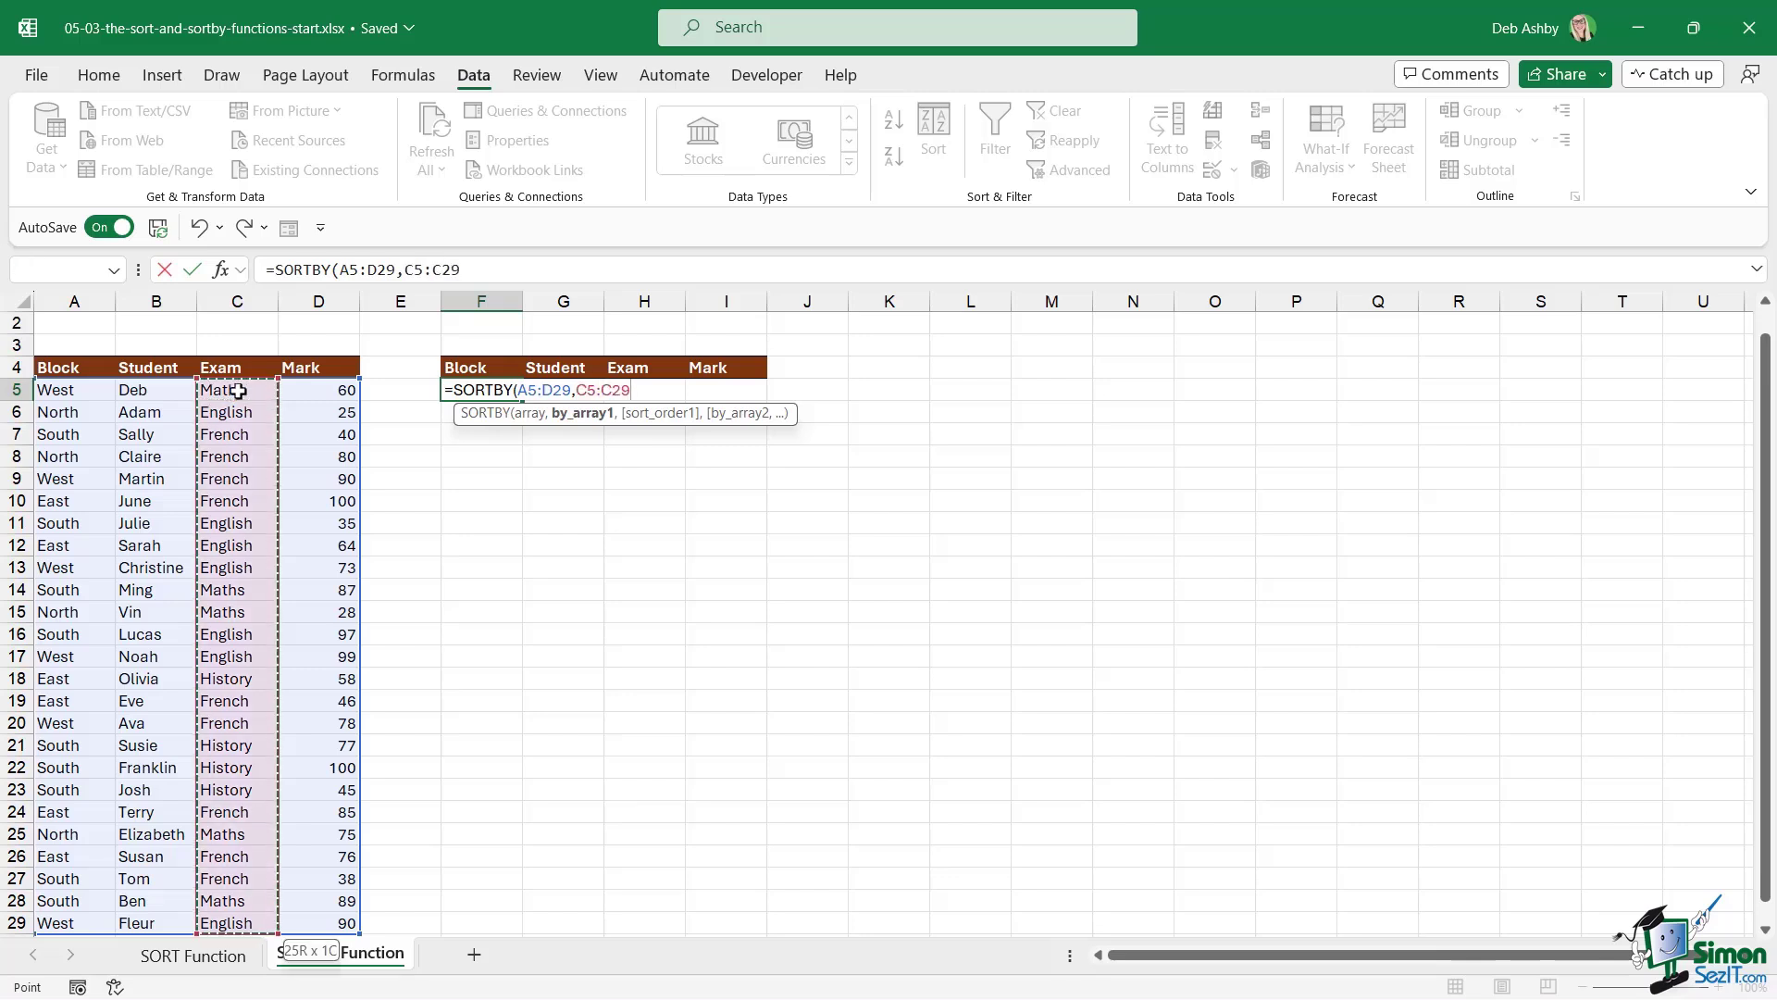
Complete =SORTBY(A5:D29,C5:C29,1,A5:A29,1), adding Block as an ascending second key.
{"action": "type", "text": ","}
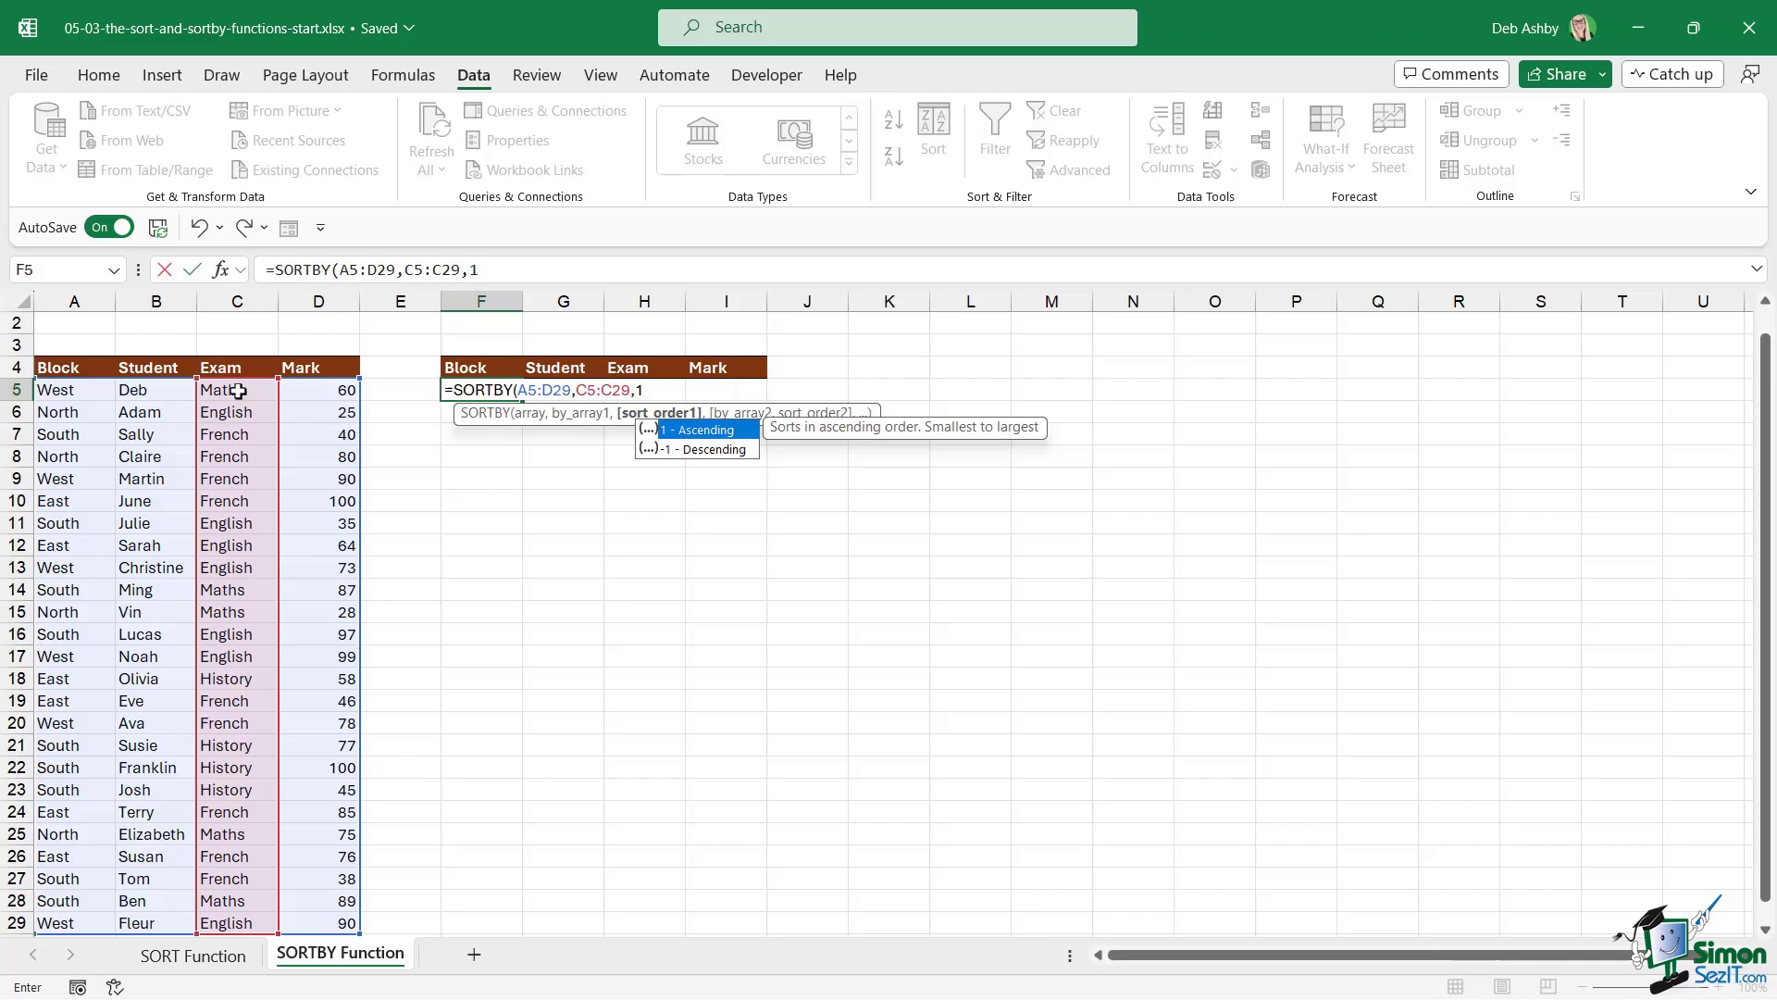
{"action": "type", "text": "1,"}
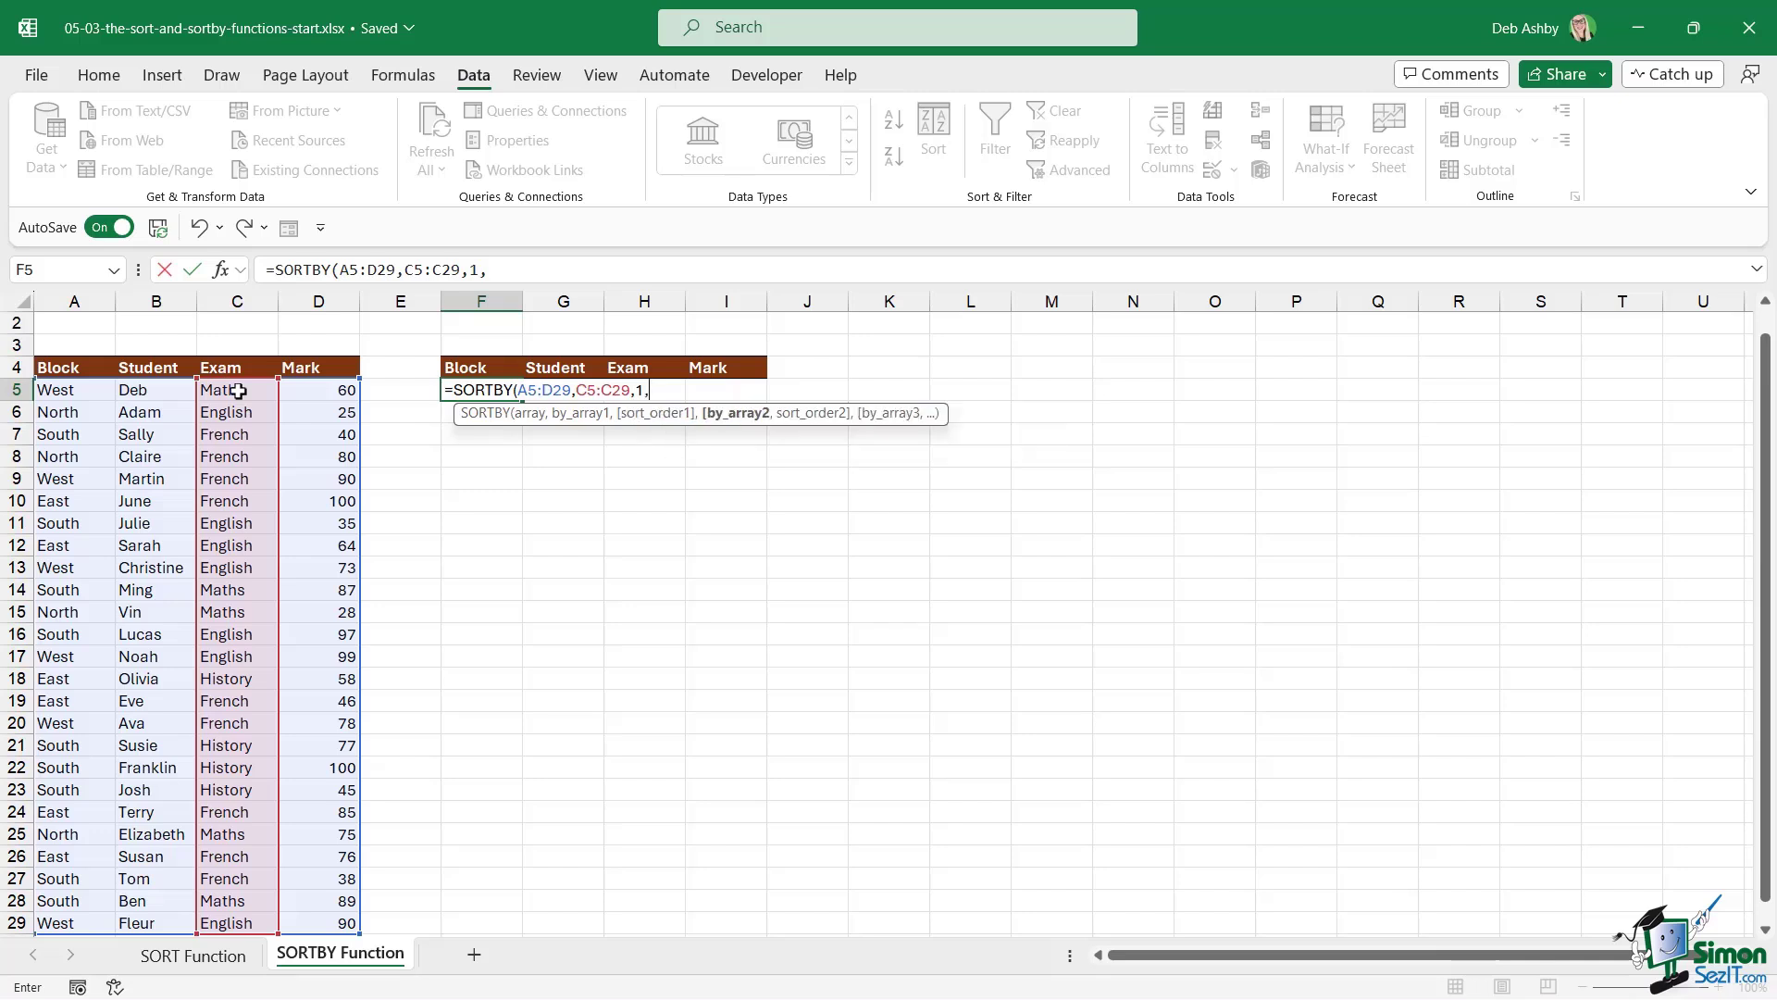
{"action": "left_click", "coordinate": [68, 390]}
{"action": "left_click_drag", "start_coordinate": [68, 391], "coordinate": [68, 923]}
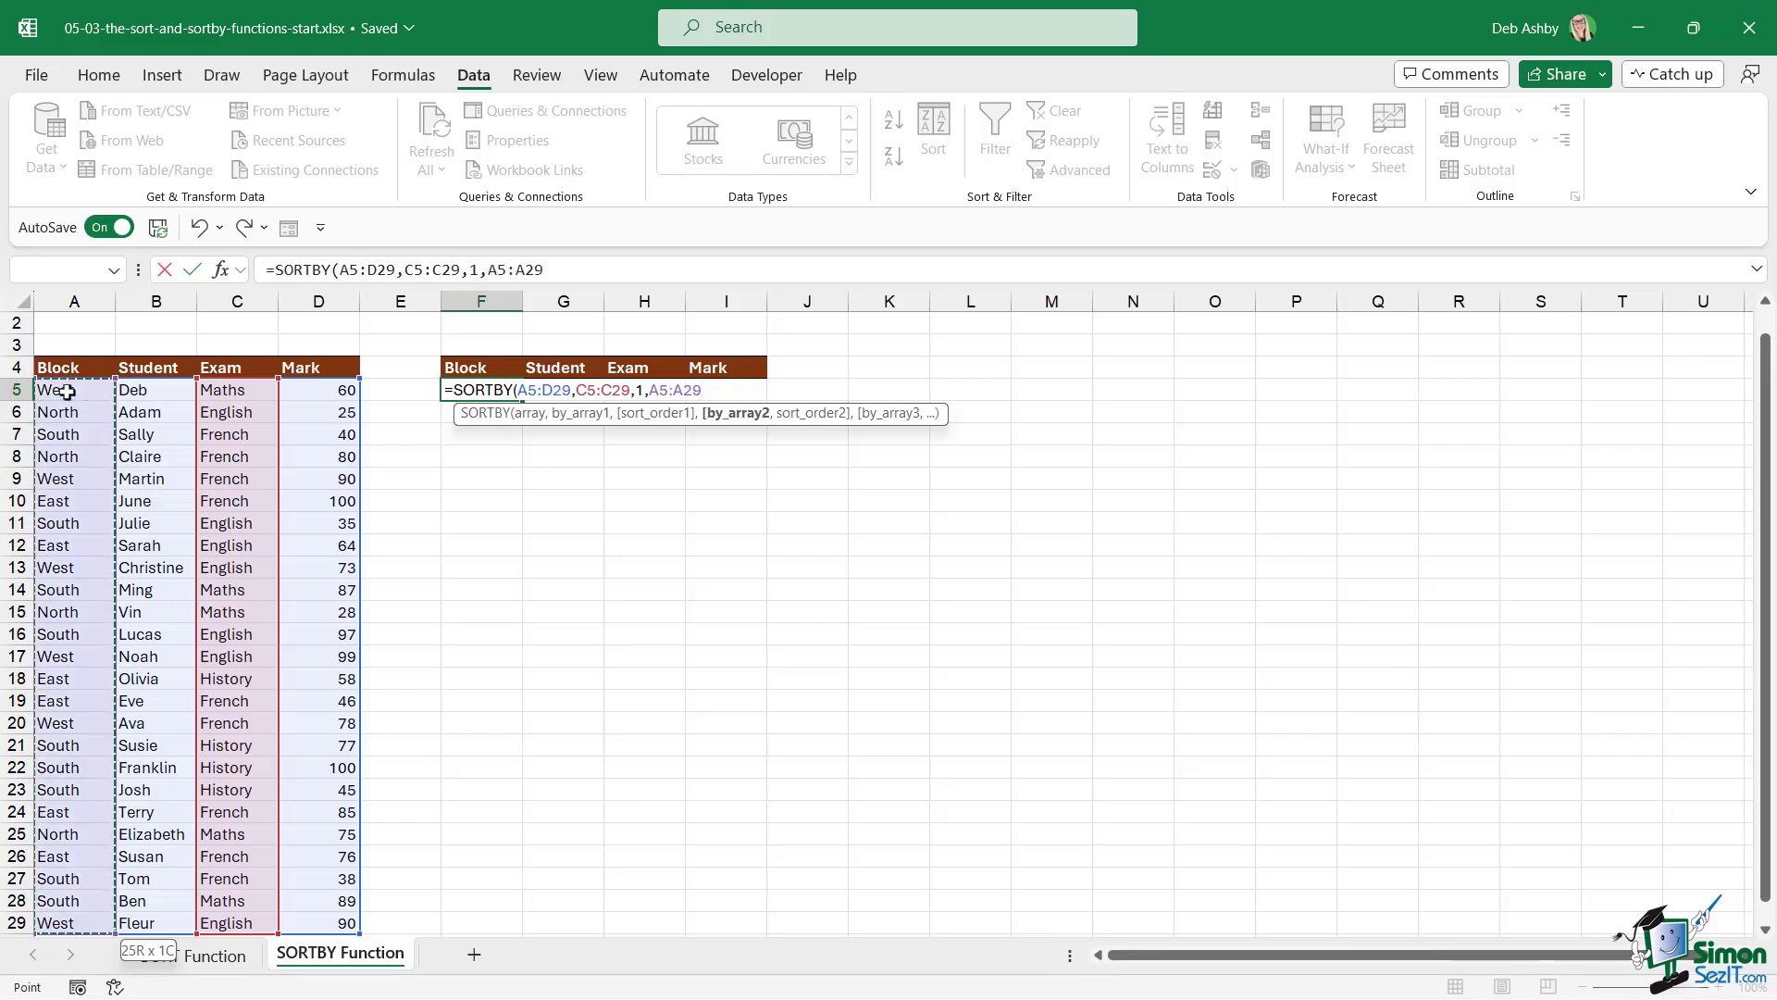
{"action": "type", "text": ","}
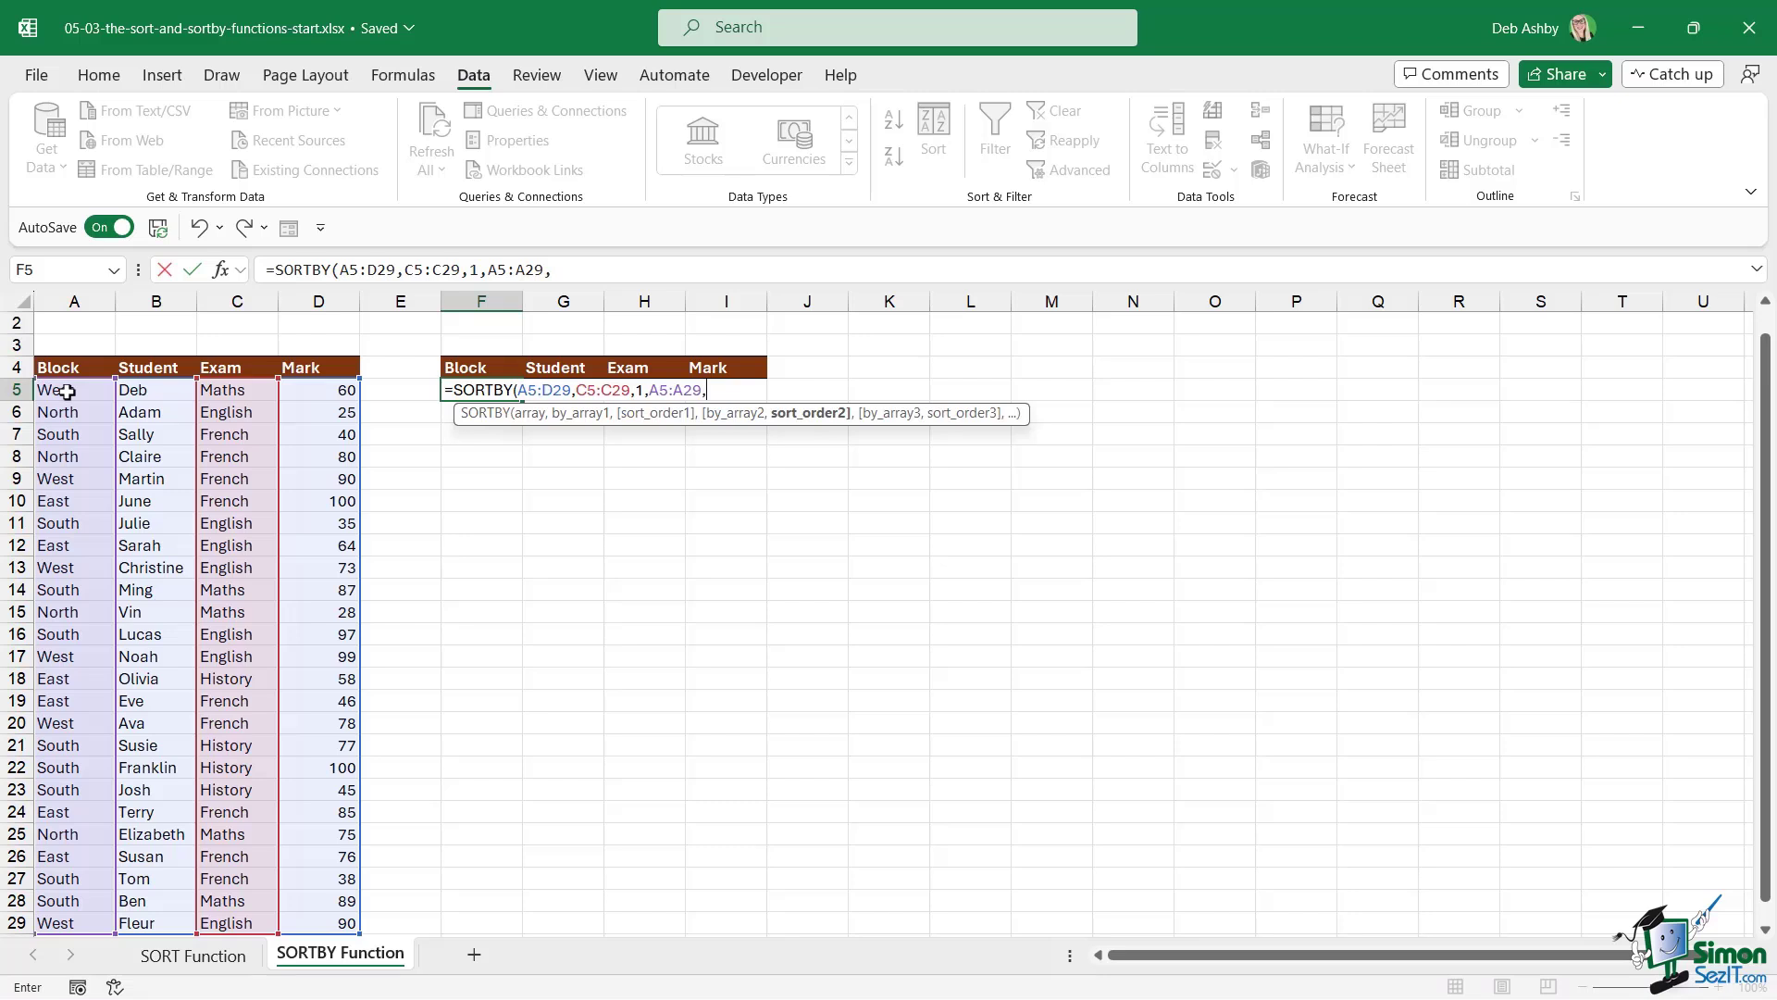
{"action": "type", "text": "1"}
{"action": "type", "text": ")"}
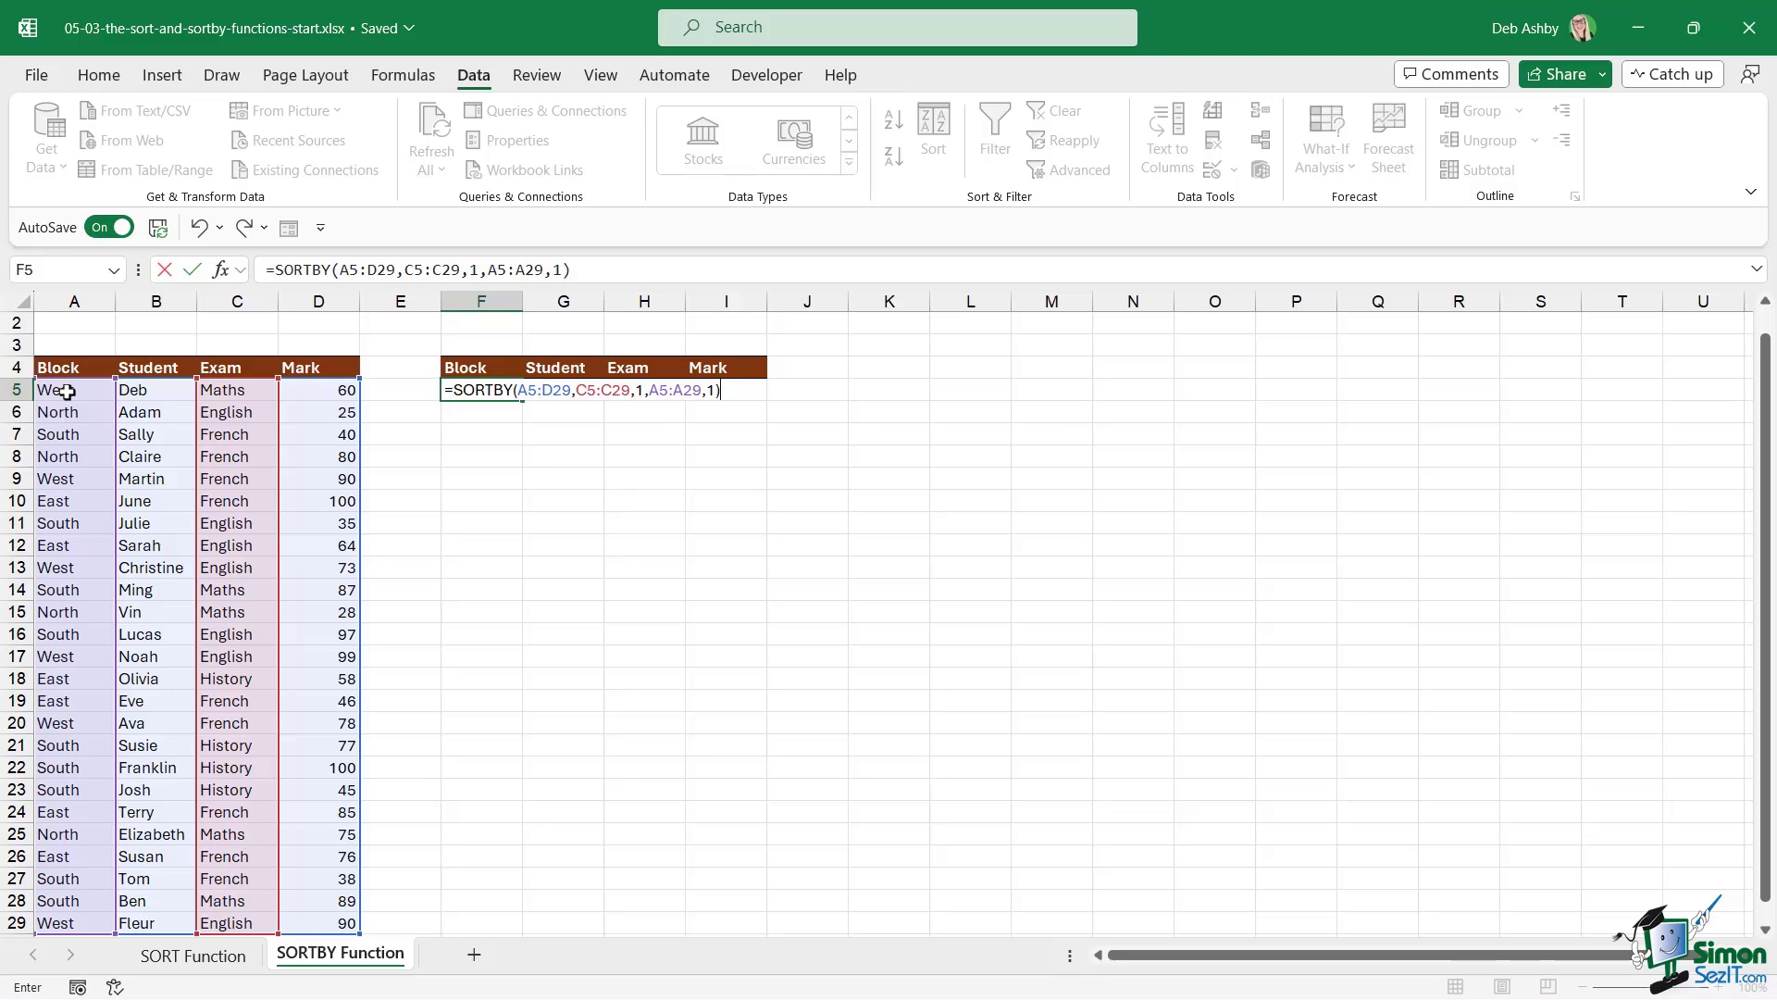
{"action": "key", "text": "Return"}
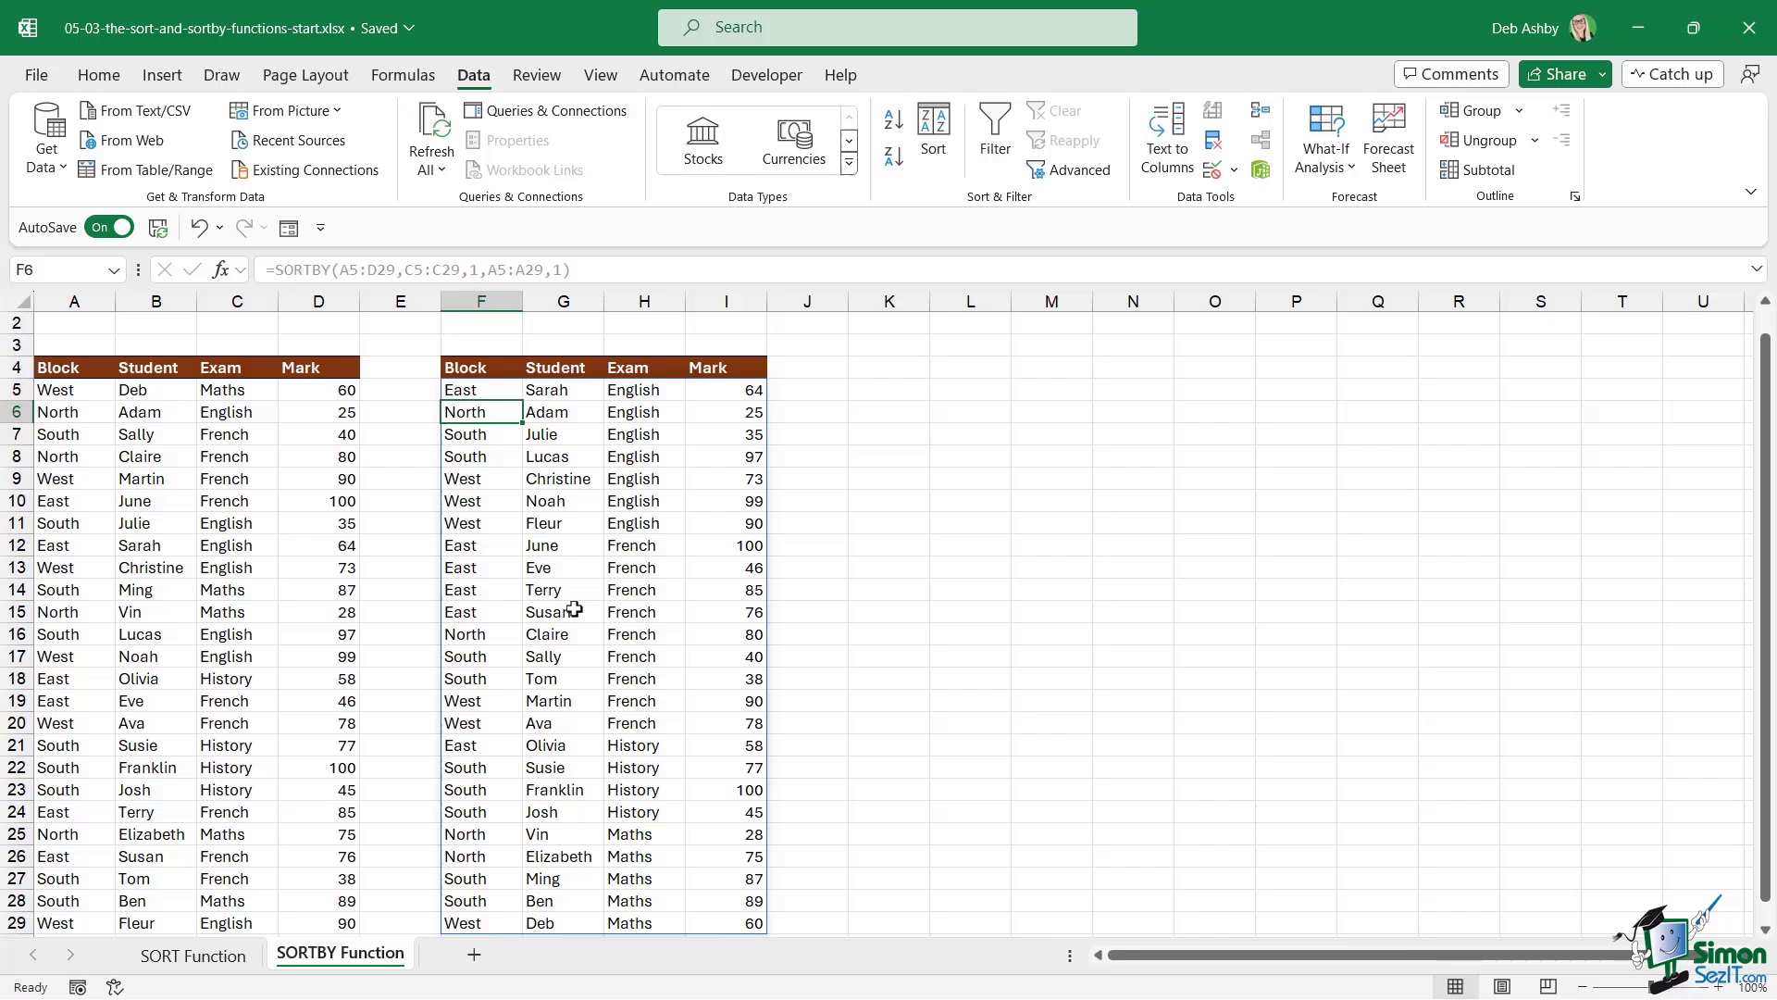
{"action": "left_click", "coordinate": [632, 505]}
{"action": "left_click", "coordinate": [645, 390]}
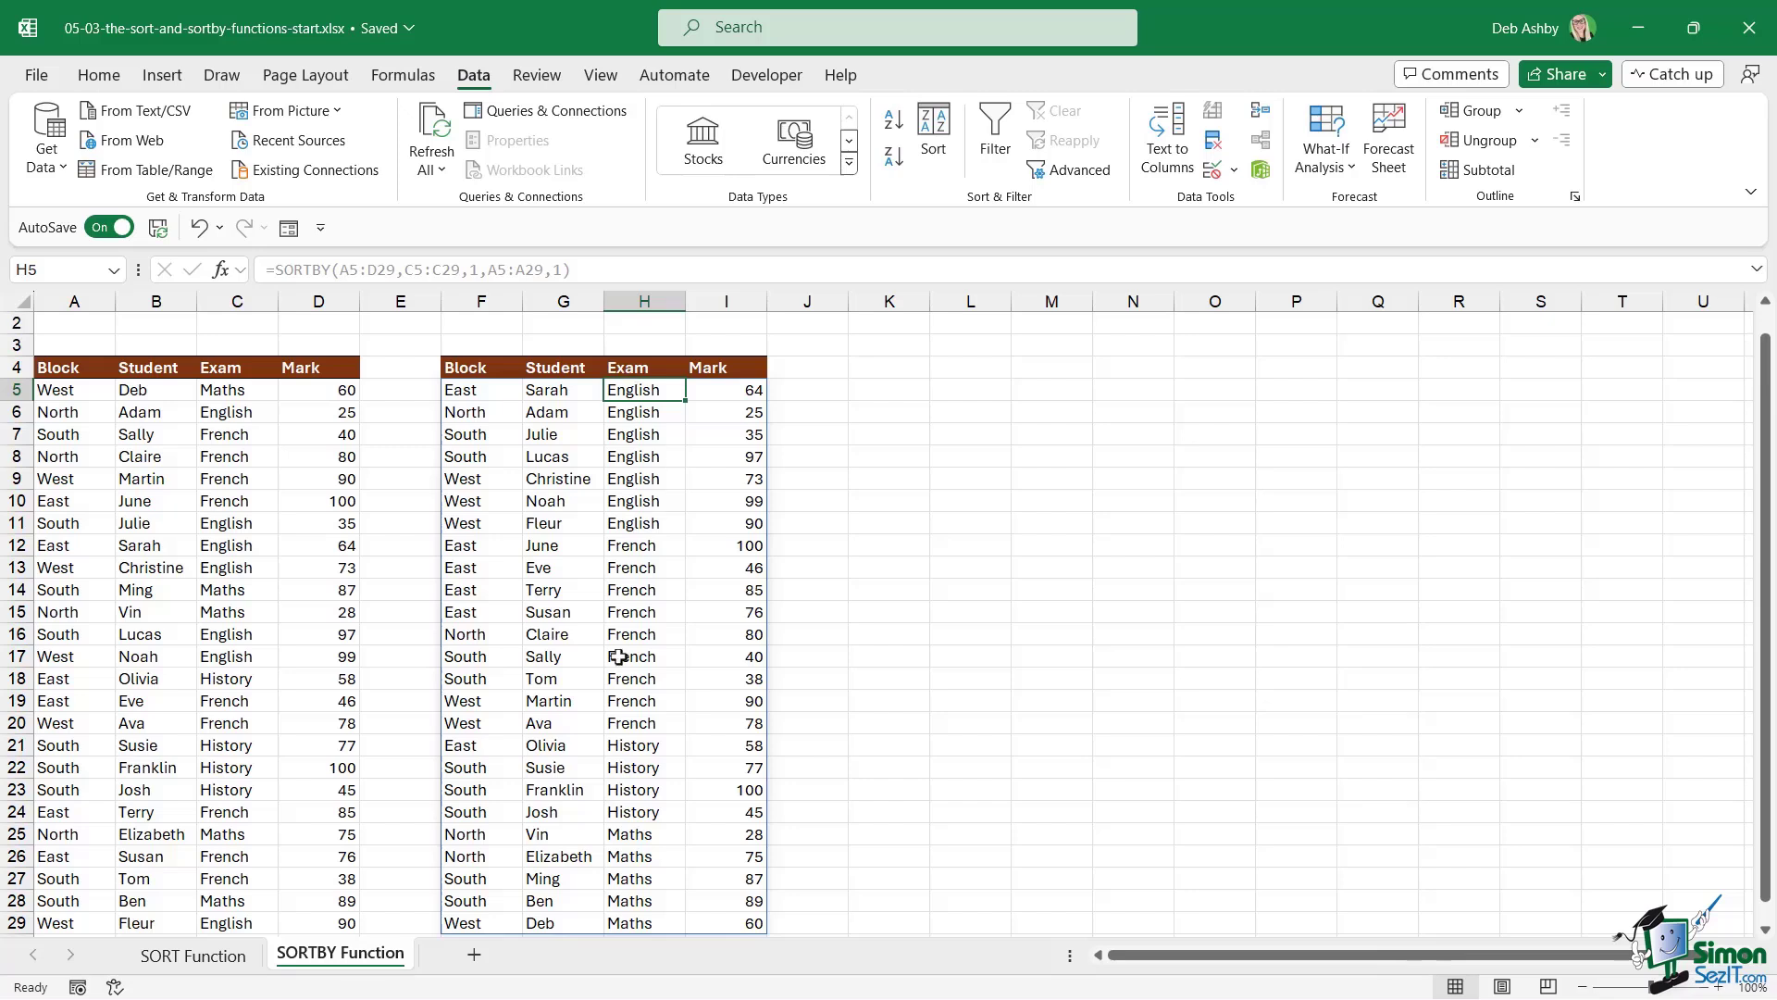
{"action": "left_click", "coordinate": [476, 392]}
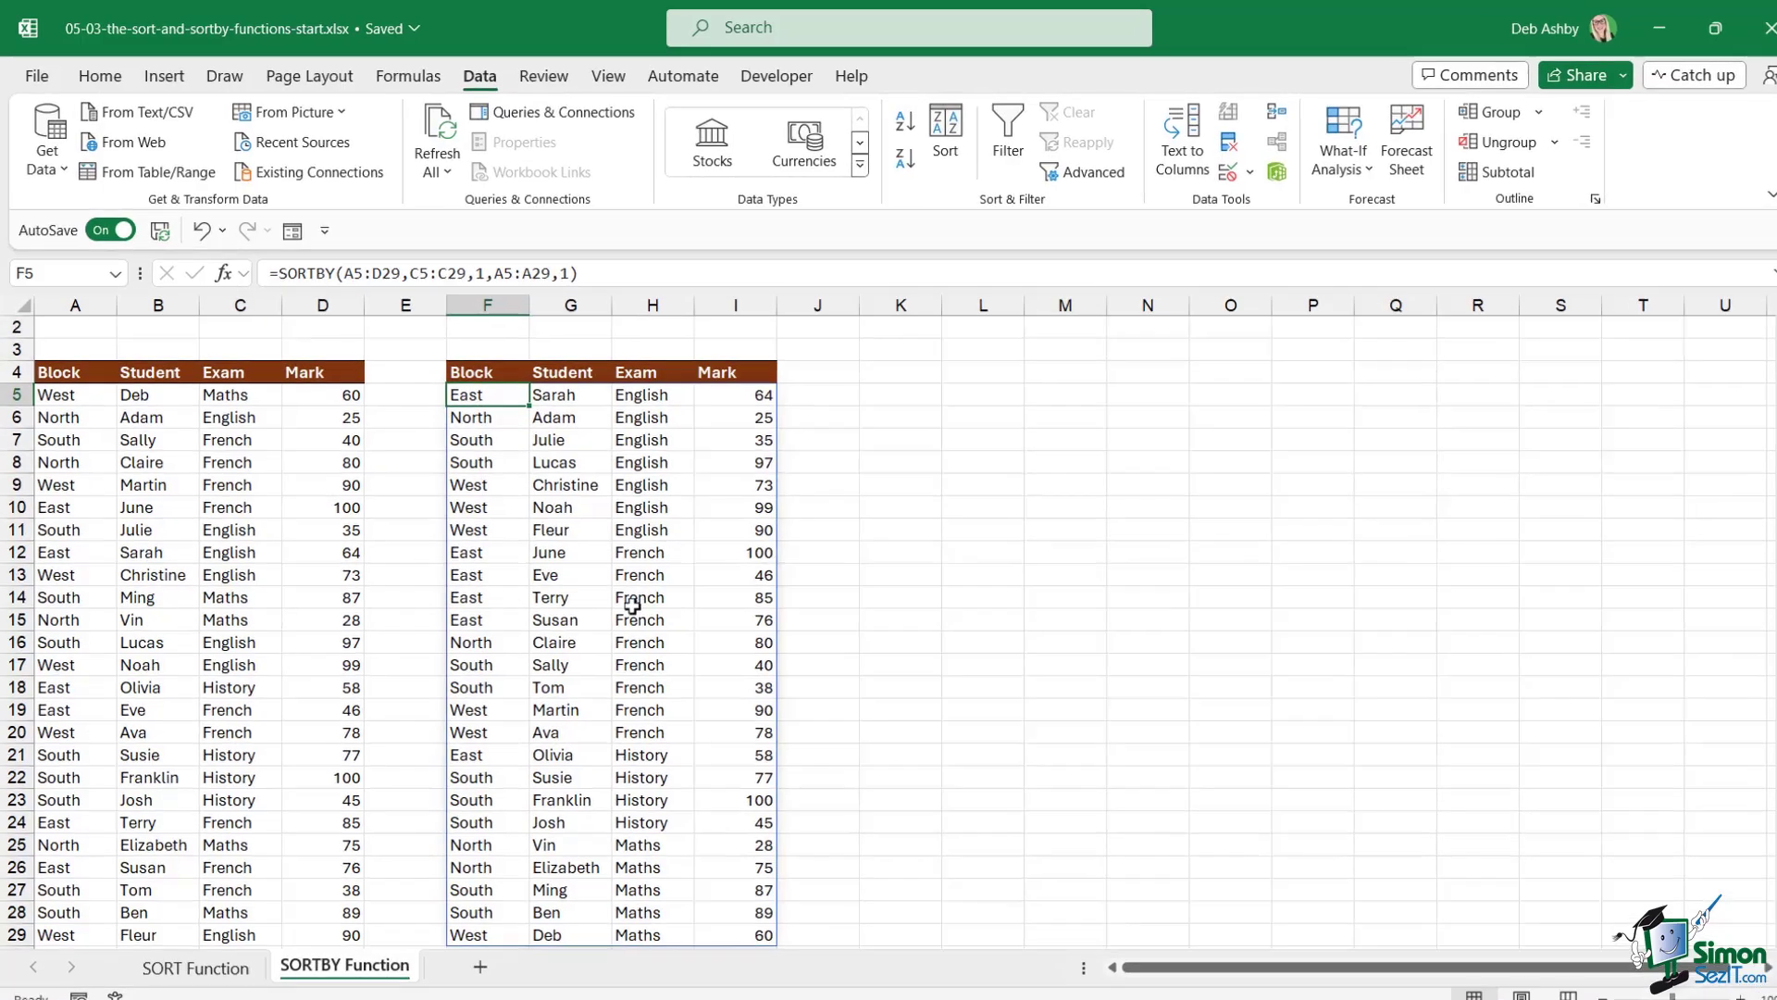
{"action": "left_click", "coordinate": [546, 500]}
{"action": "left_click_drag", "start_coordinate": [467, 389], "coordinate": [734, 502]}
{"action": "left_click_drag", "start_coordinate": [1002, 687], "coordinate": [1003, 718]}
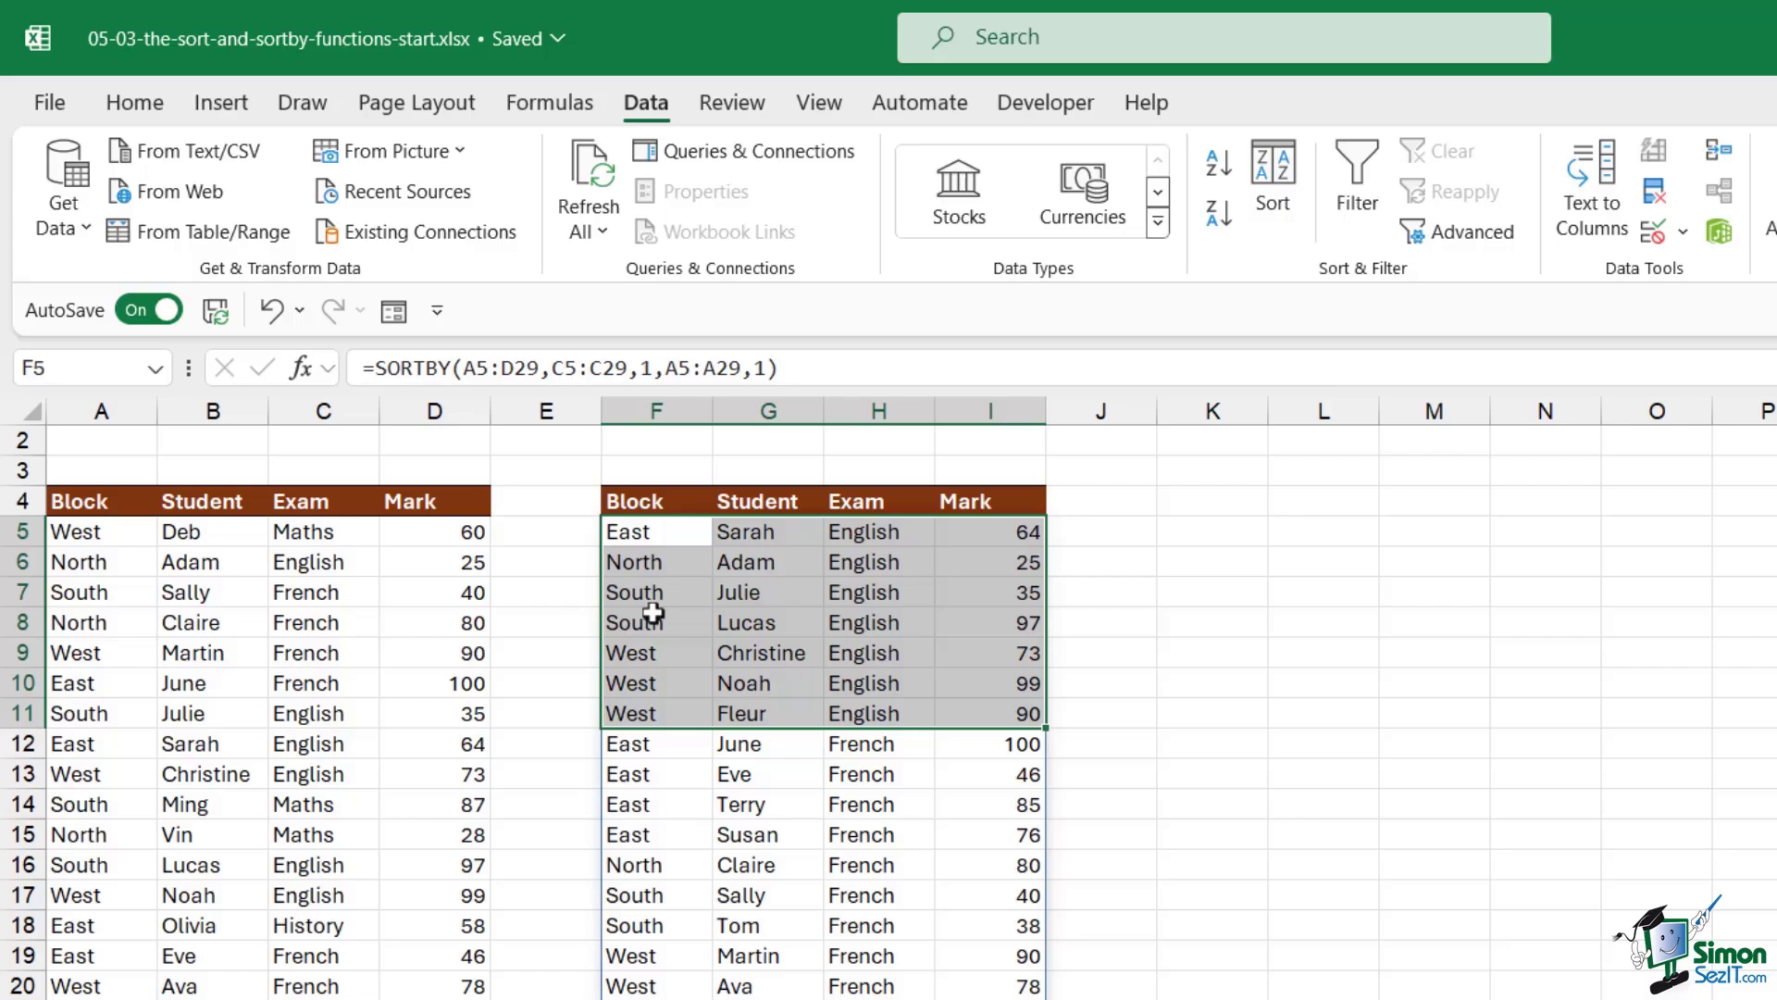
{"action": "left_click", "coordinate": [879, 653]}
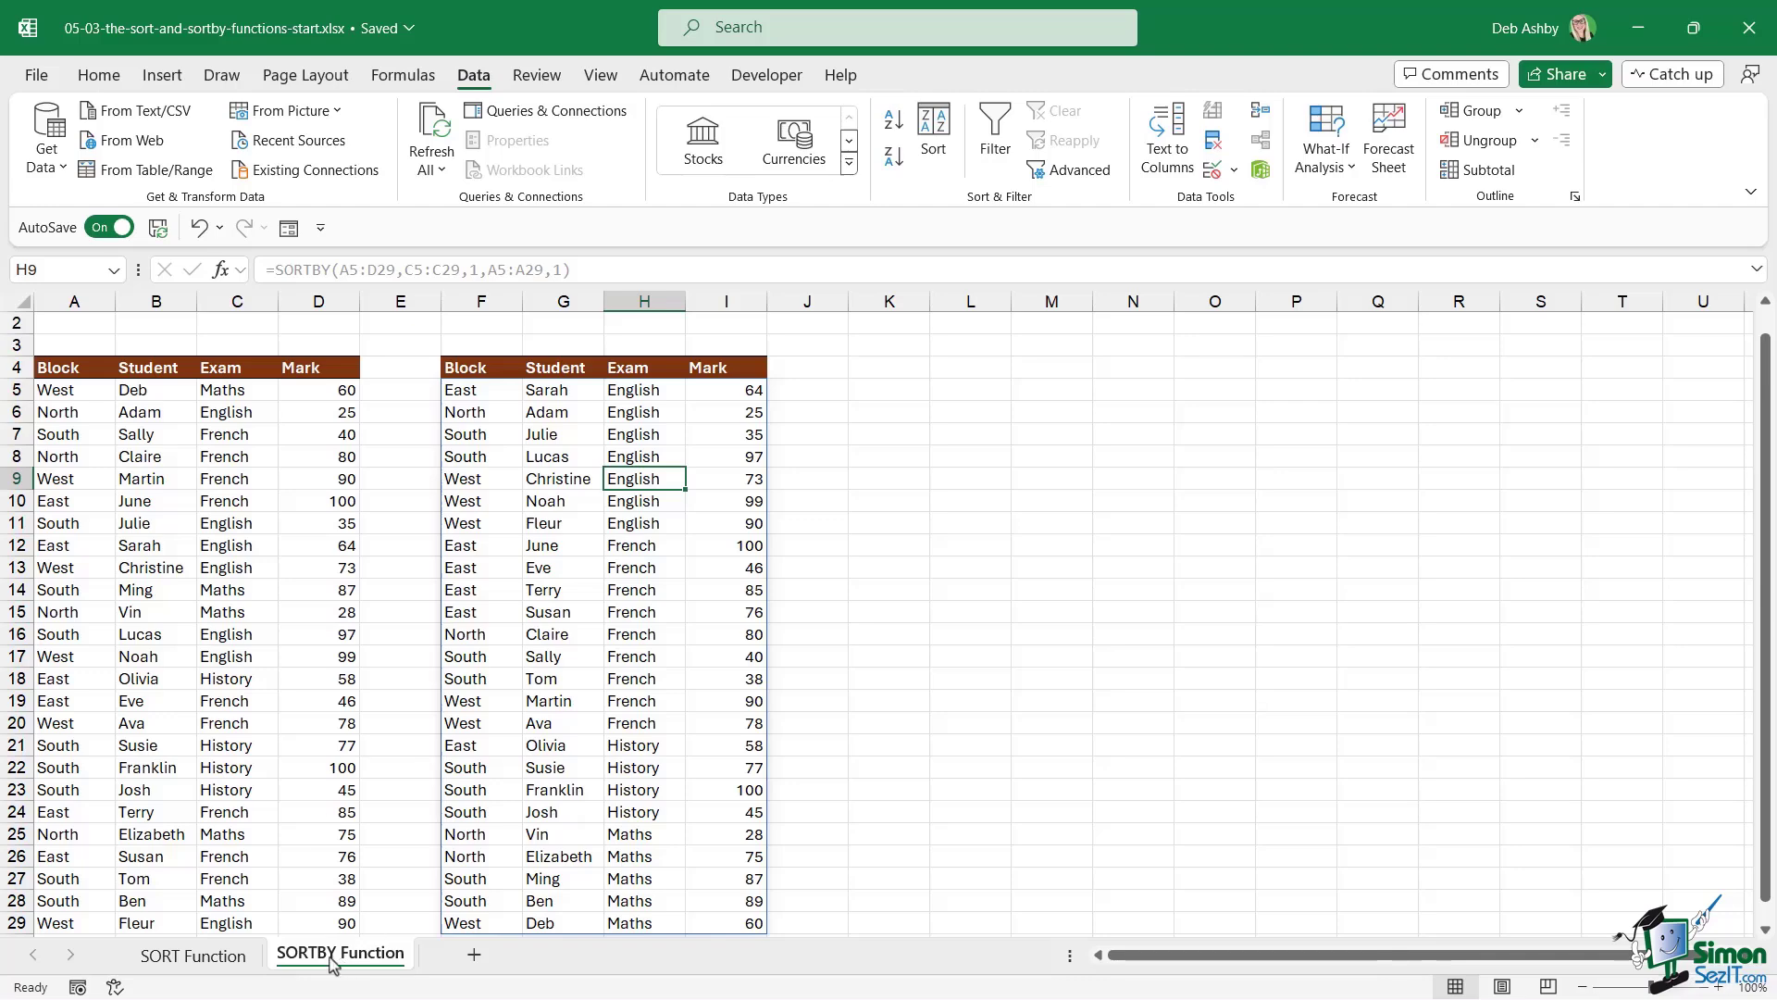
Return to the SORT Function sheet showing the Mark-then-Exam descending results.
{"action": "left_click", "coordinate": [172, 962]}
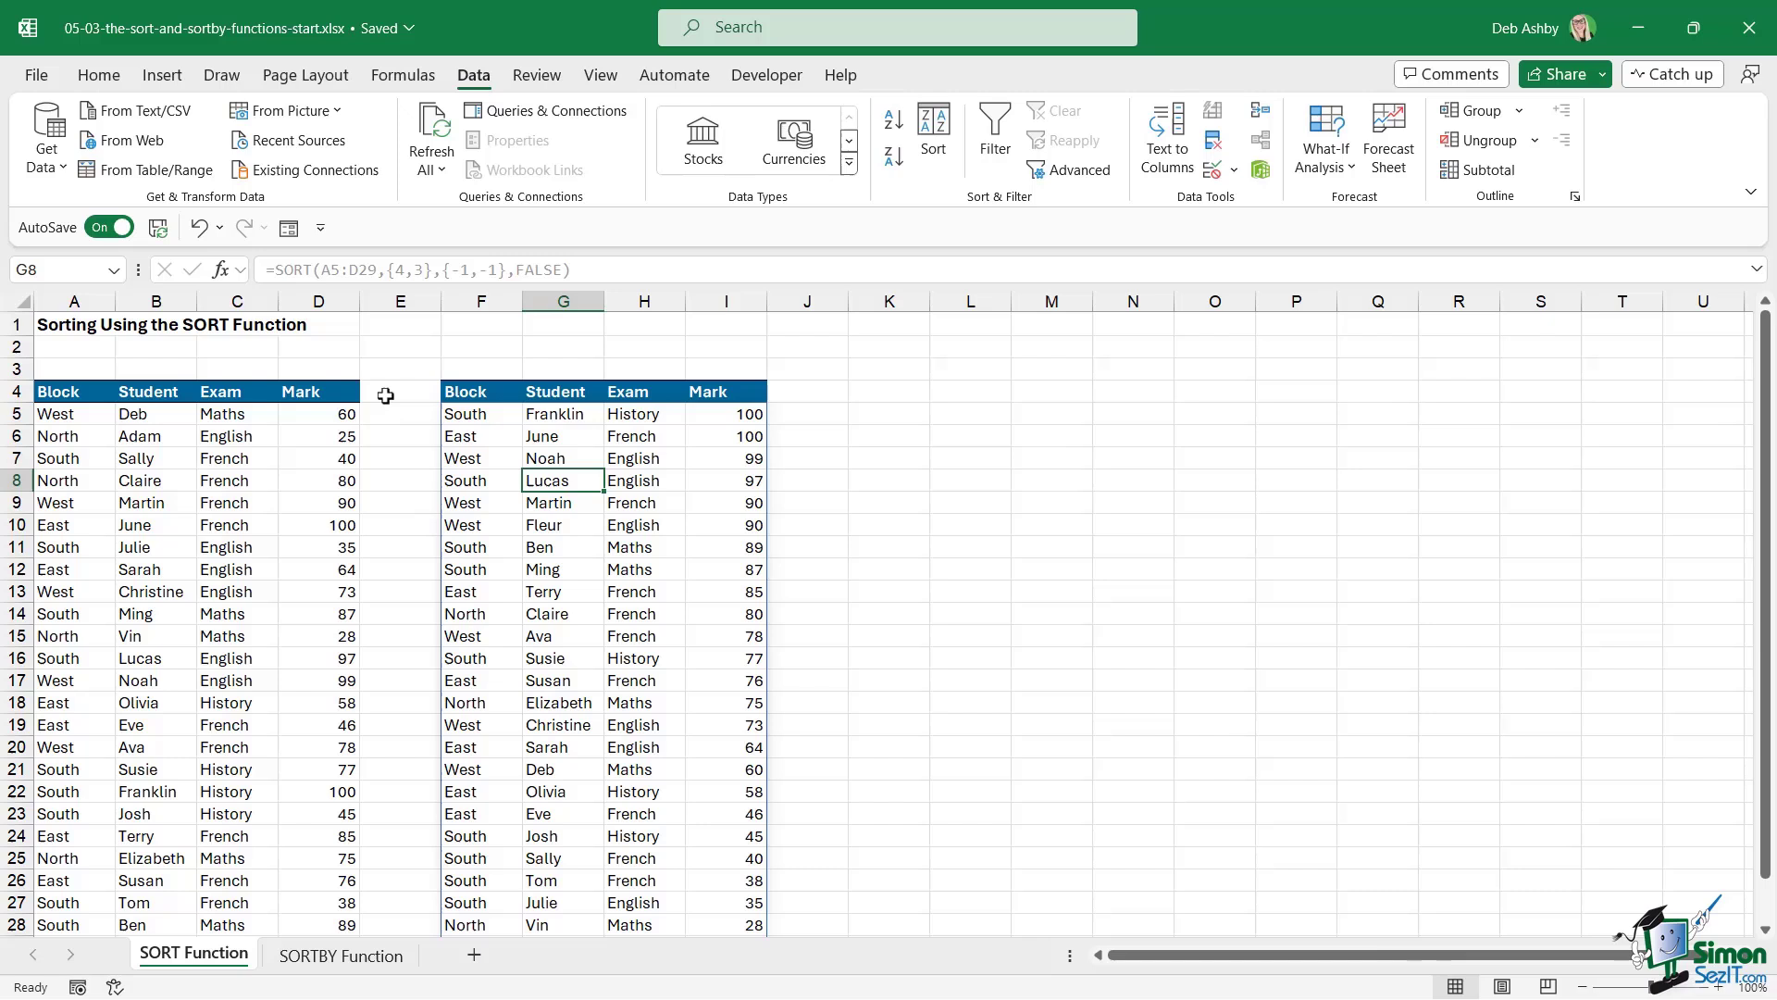